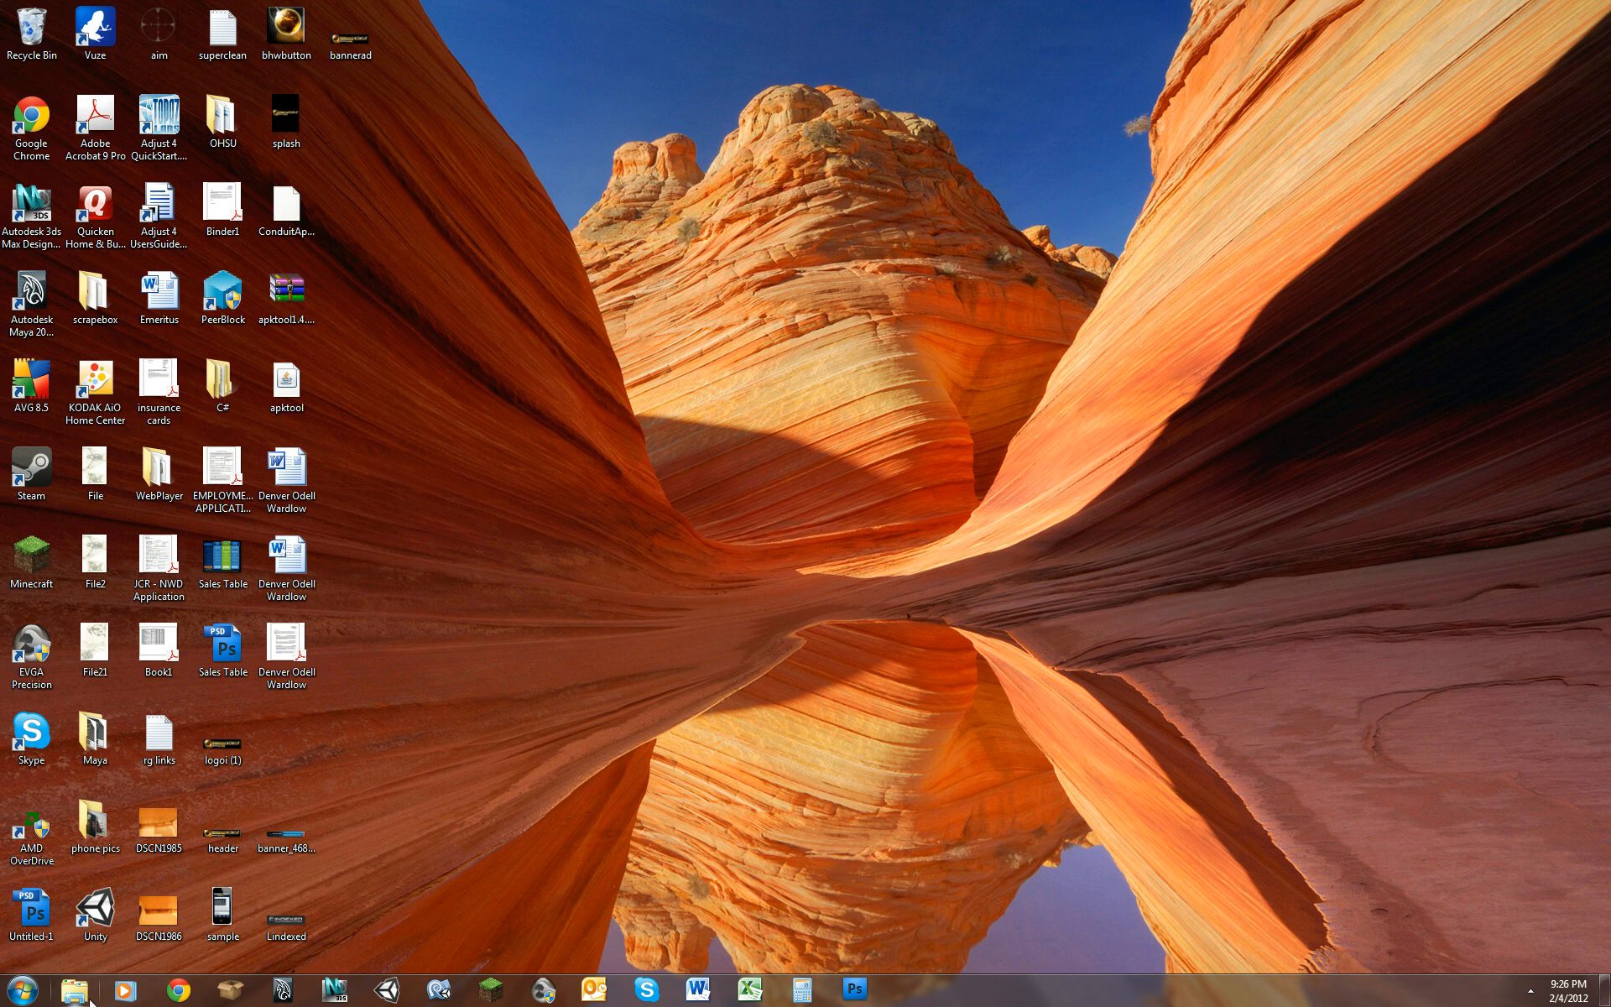
Step: Open Chrome and load gemini-corp.net/cpanel in a new tab, closing the tab with the home page
left_click(178, 990)
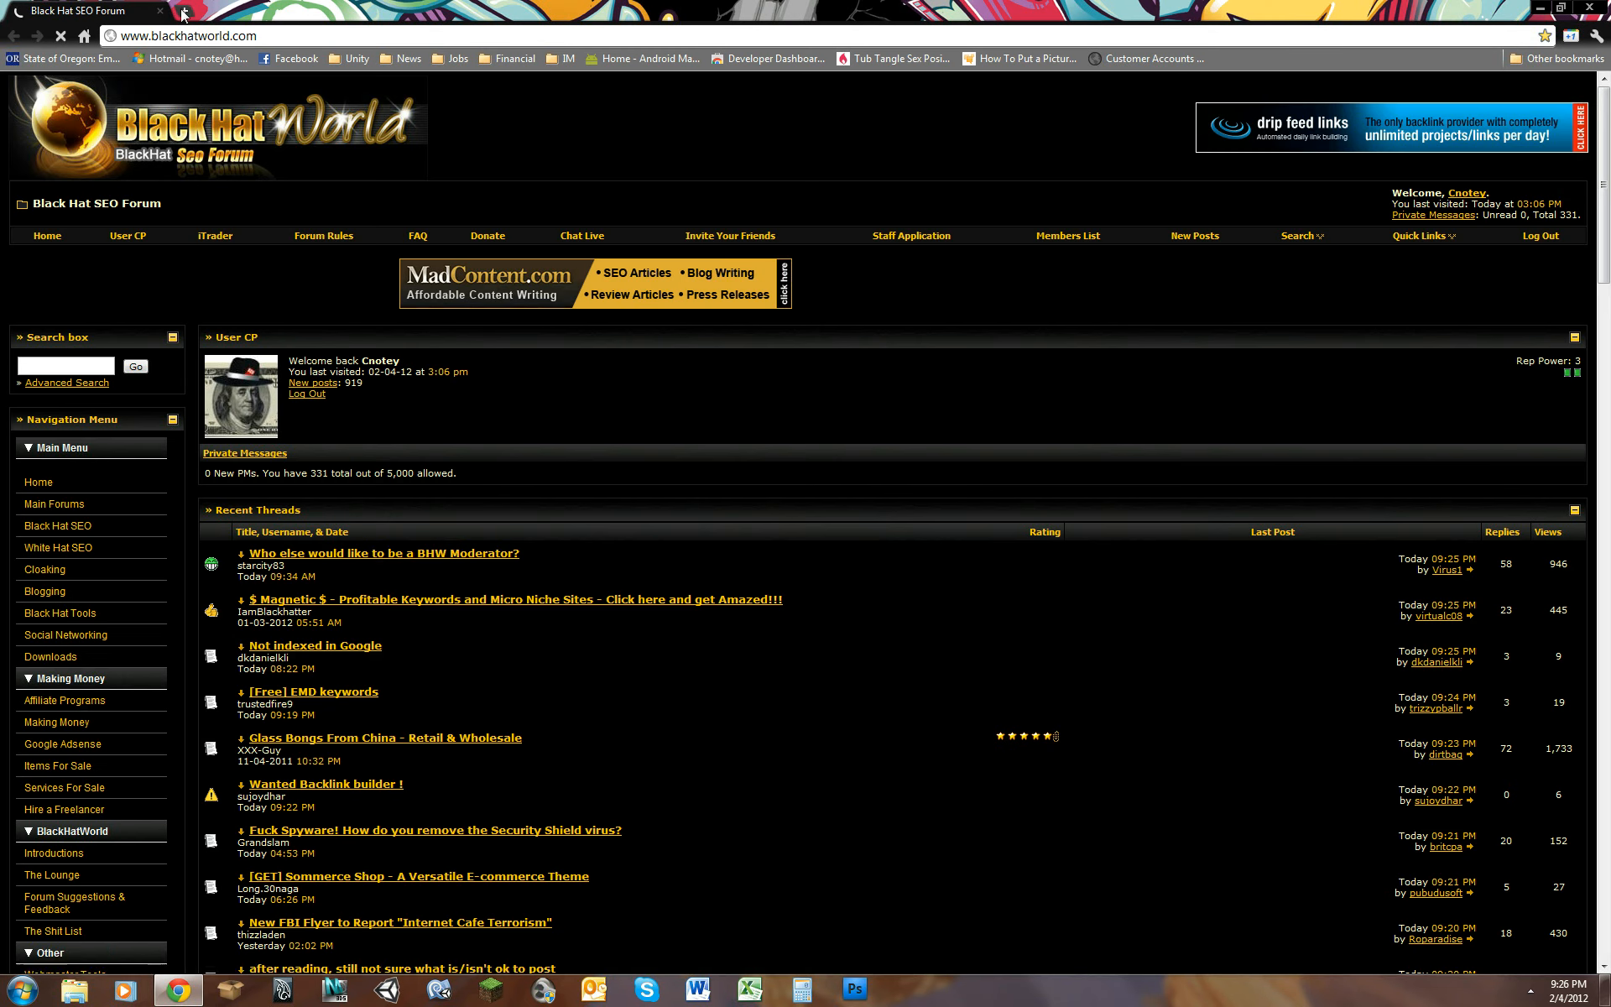
left_click(184, 10)
left_click(160, 11)
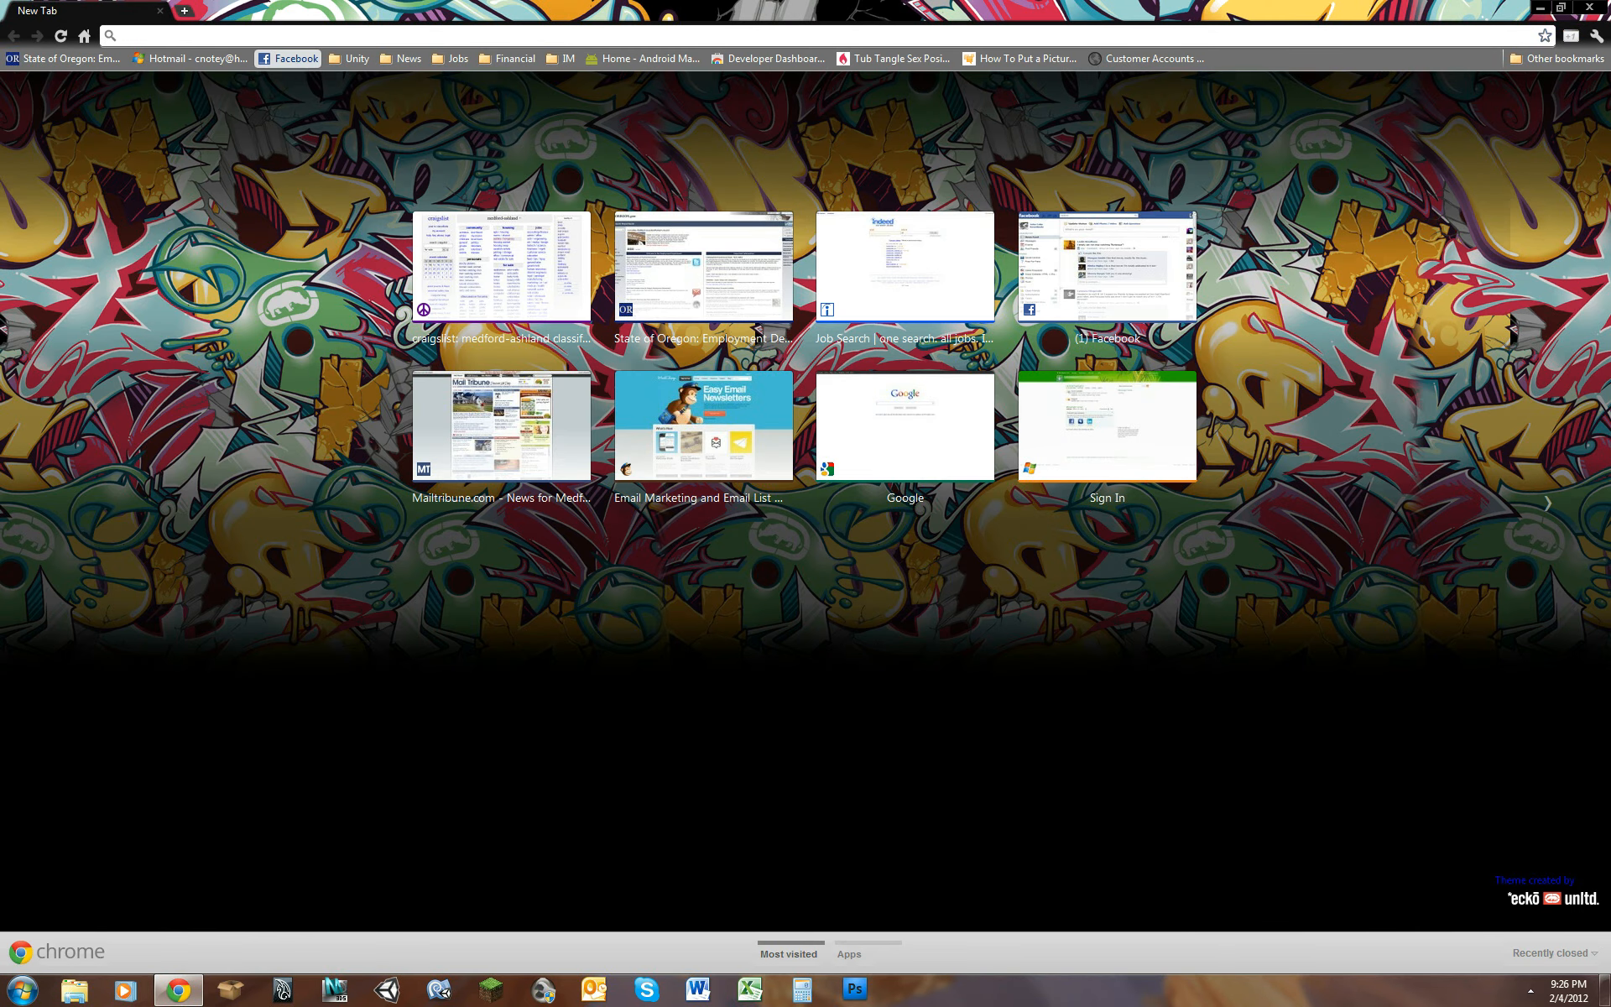
type("gemini-corp")
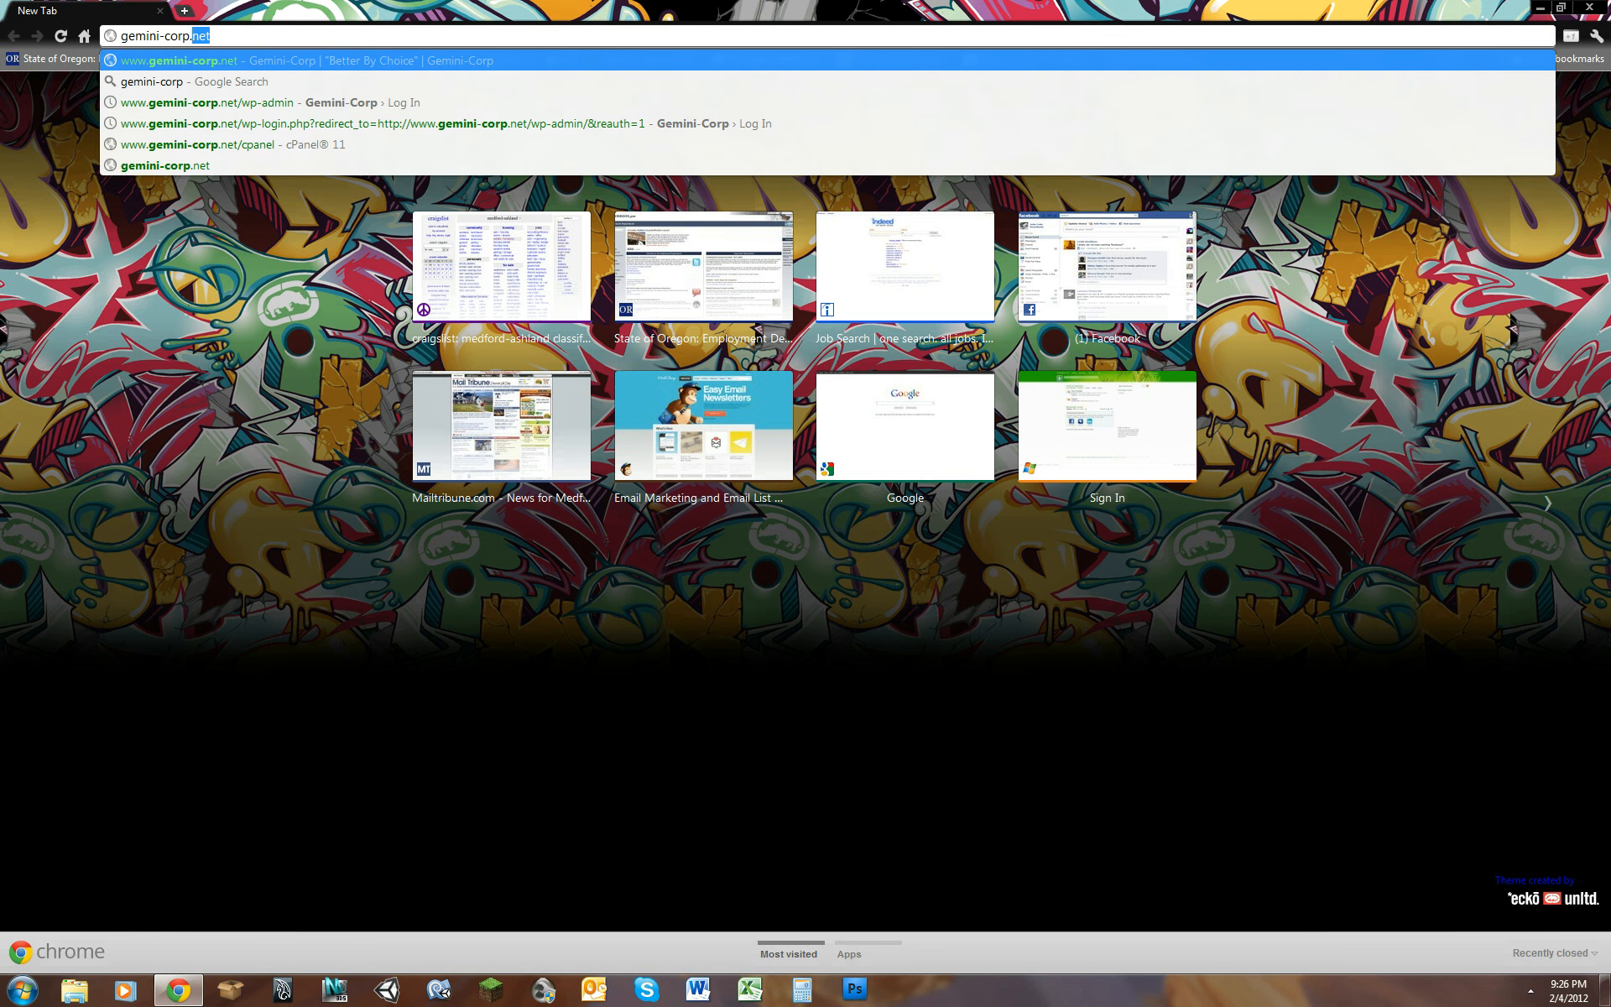
type(".net/cpane")
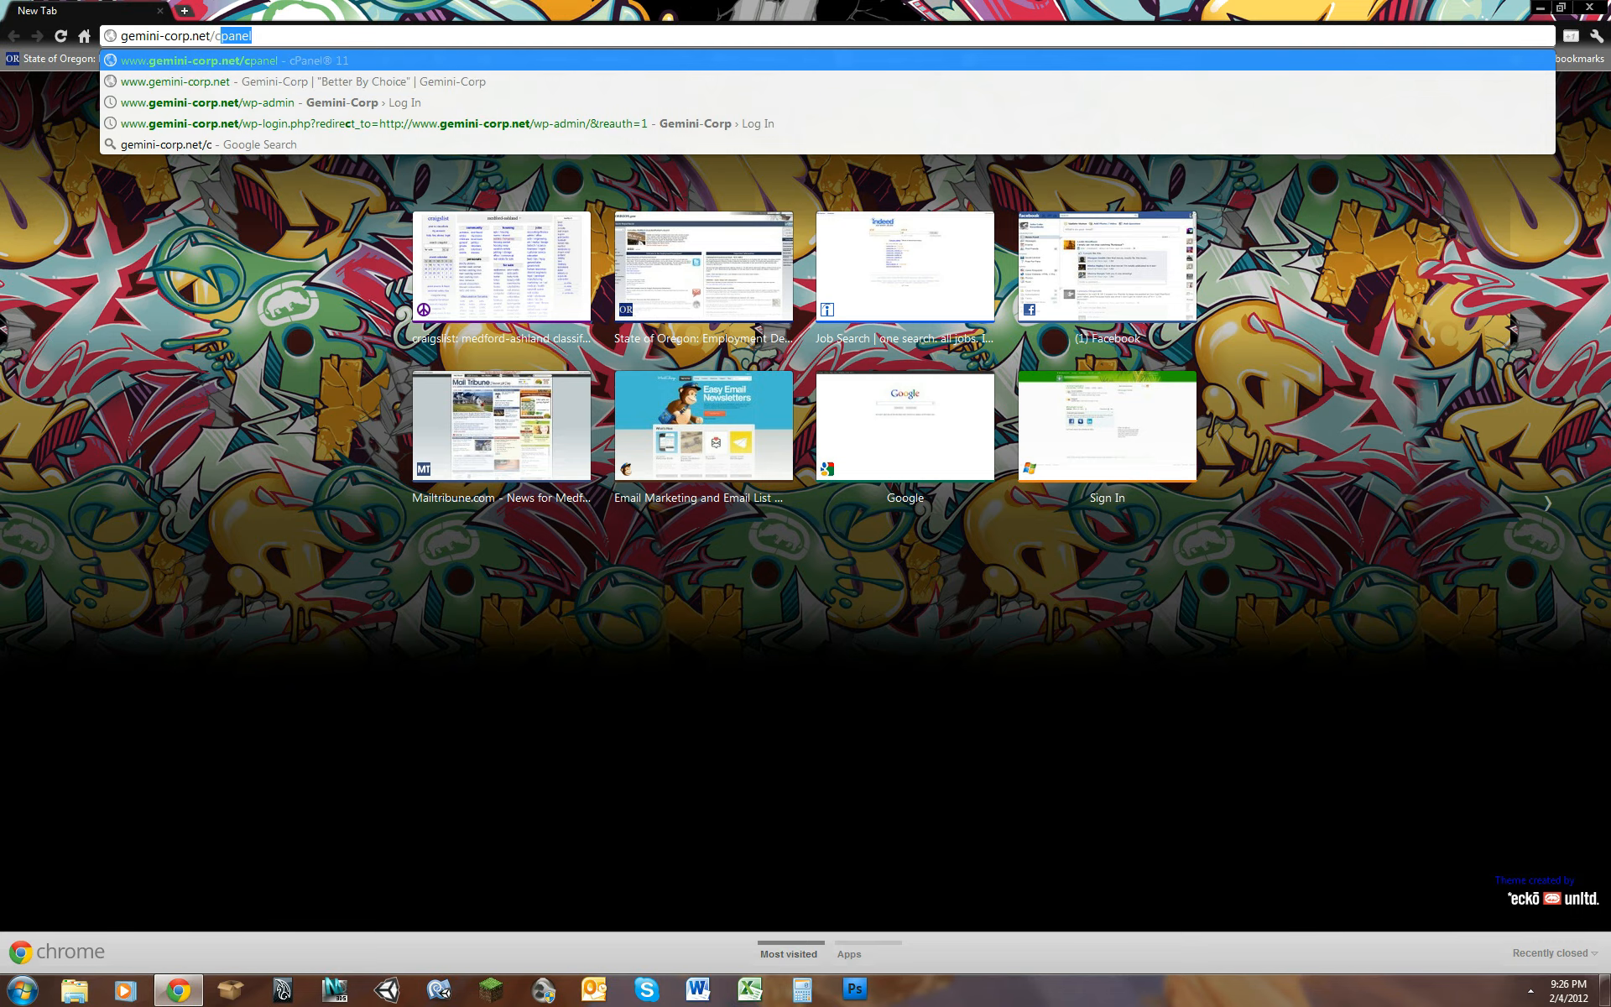
key("Return")
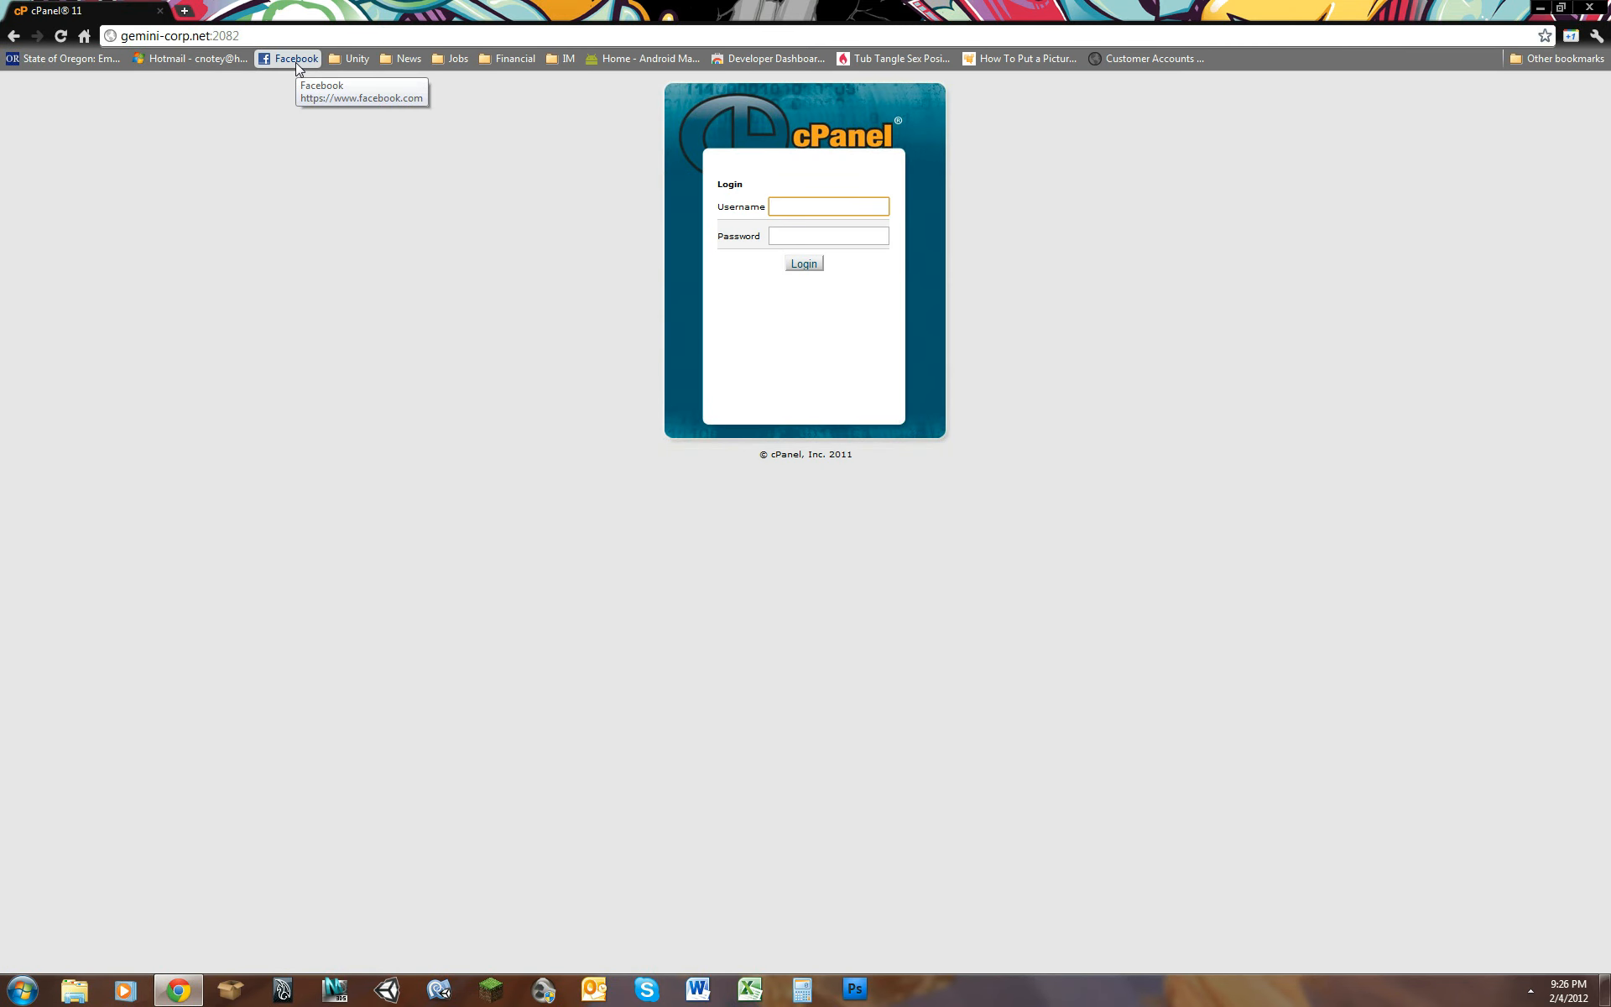
Step: Log in to cPanel with the account username and password
type("gemini")
key("Tab")
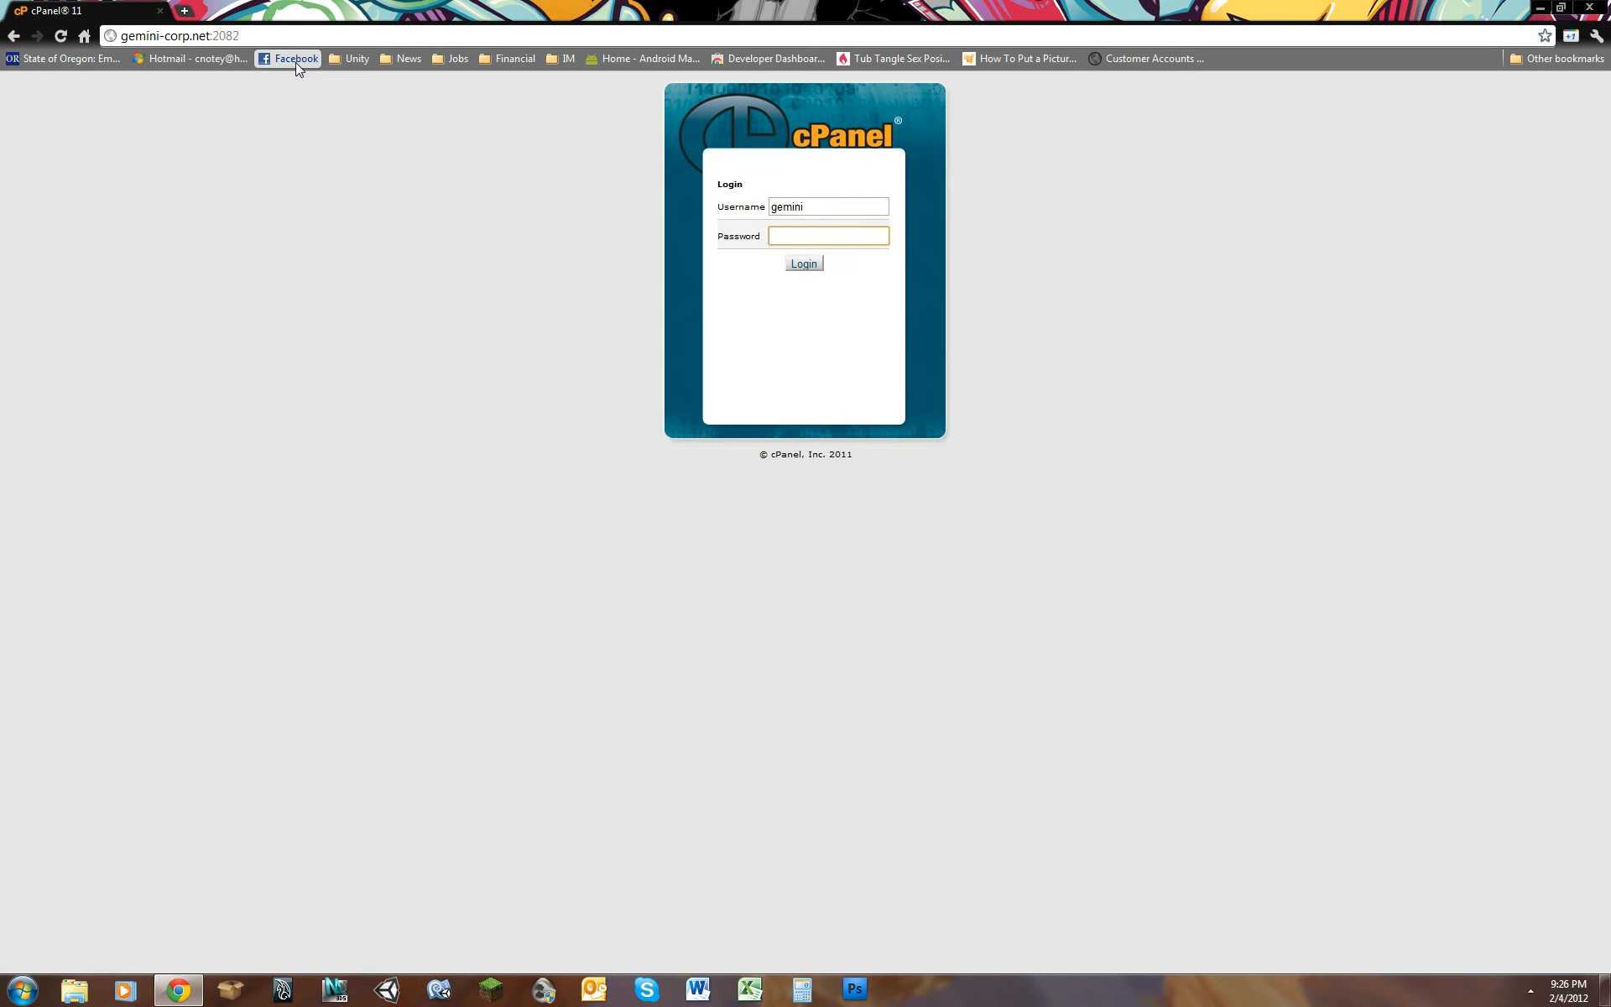
type("•••••••••••••••")
key("Return")
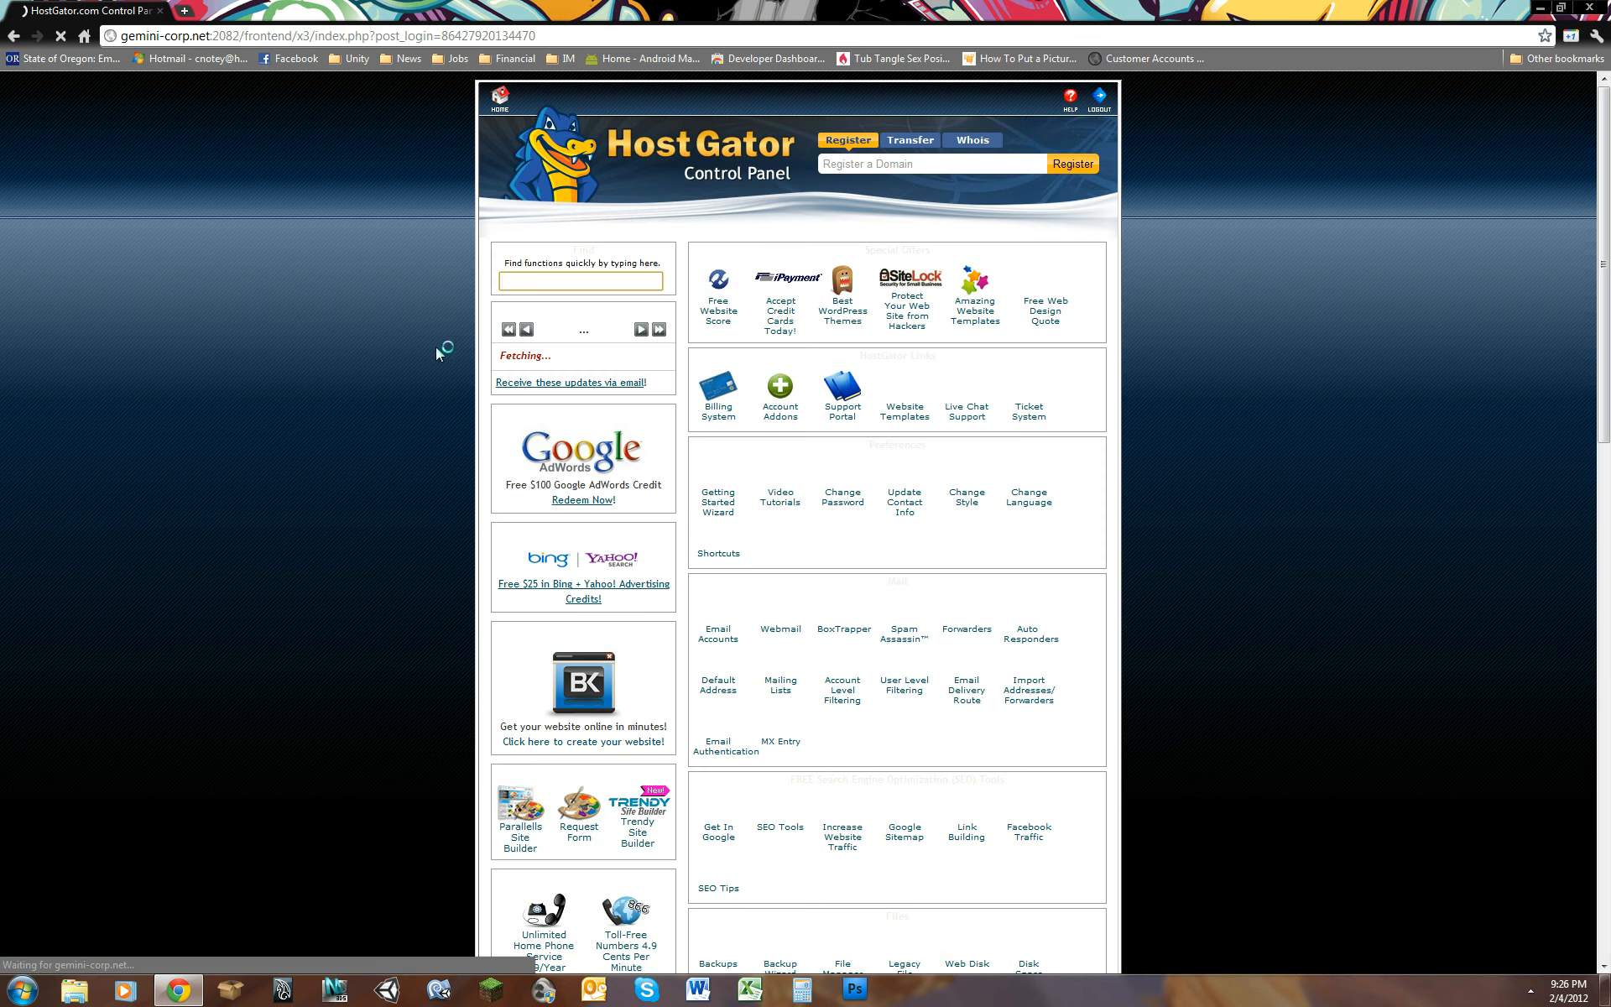
Step: Open the Email Accounts page of the hosting control panel
scroll(1343, 310, "down", 10)
scroll(1427, 336, "up", 10)
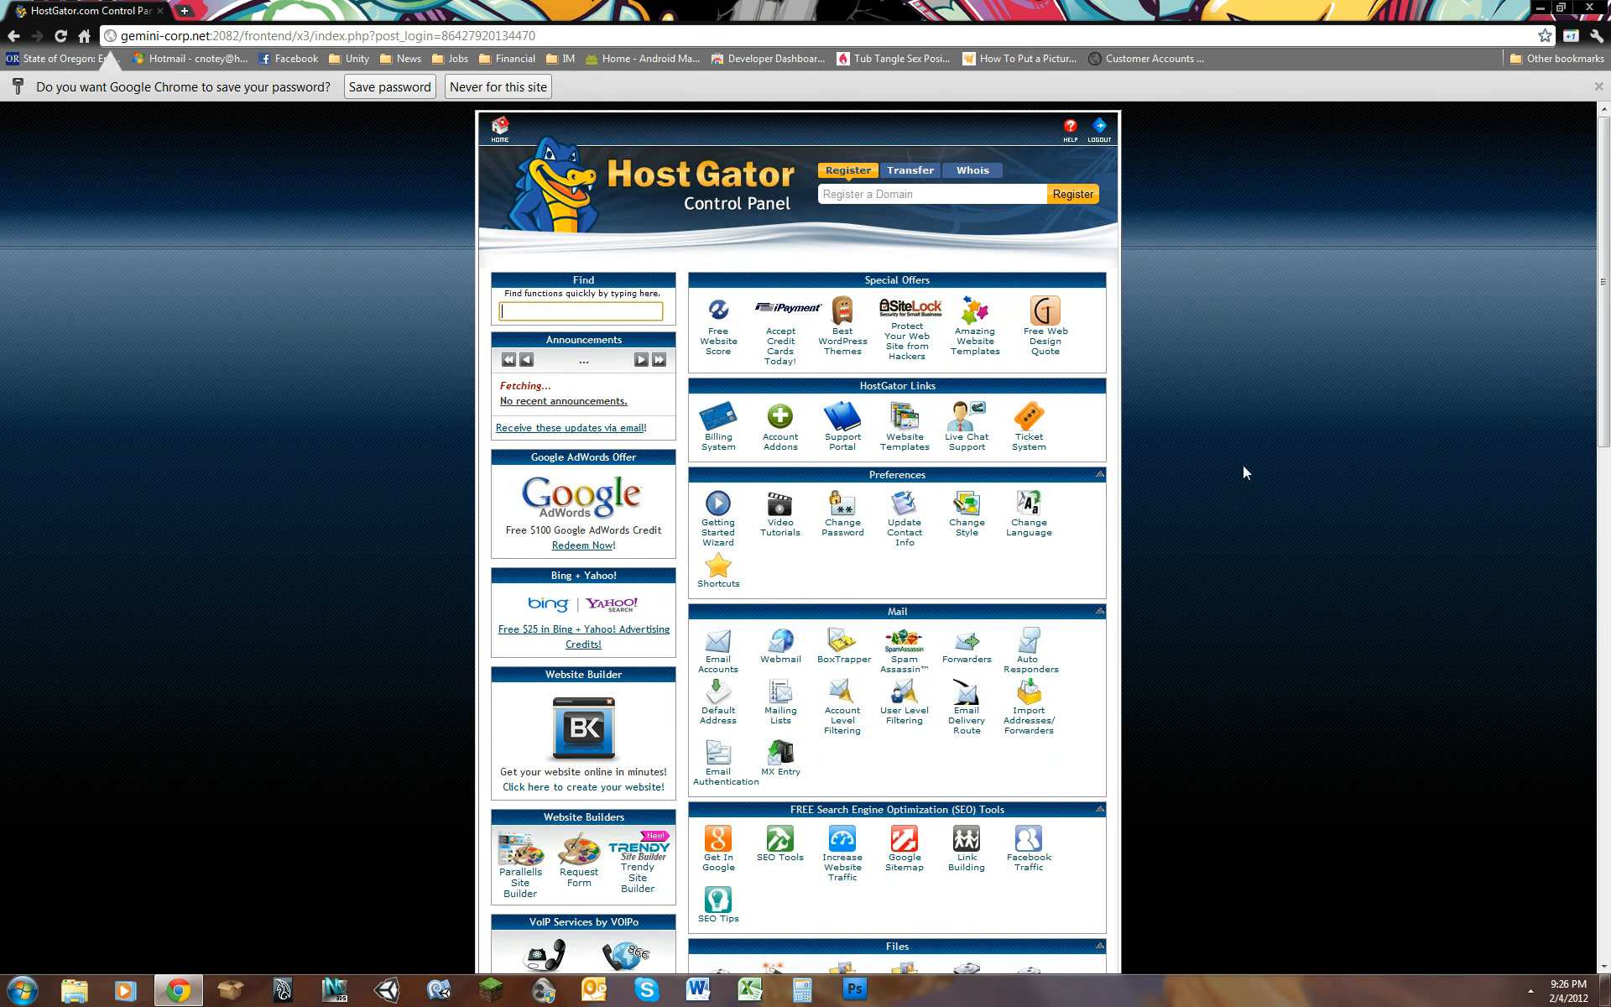
left_click_drag(1609, 317, 1610, 315)
left_click(721, 646)
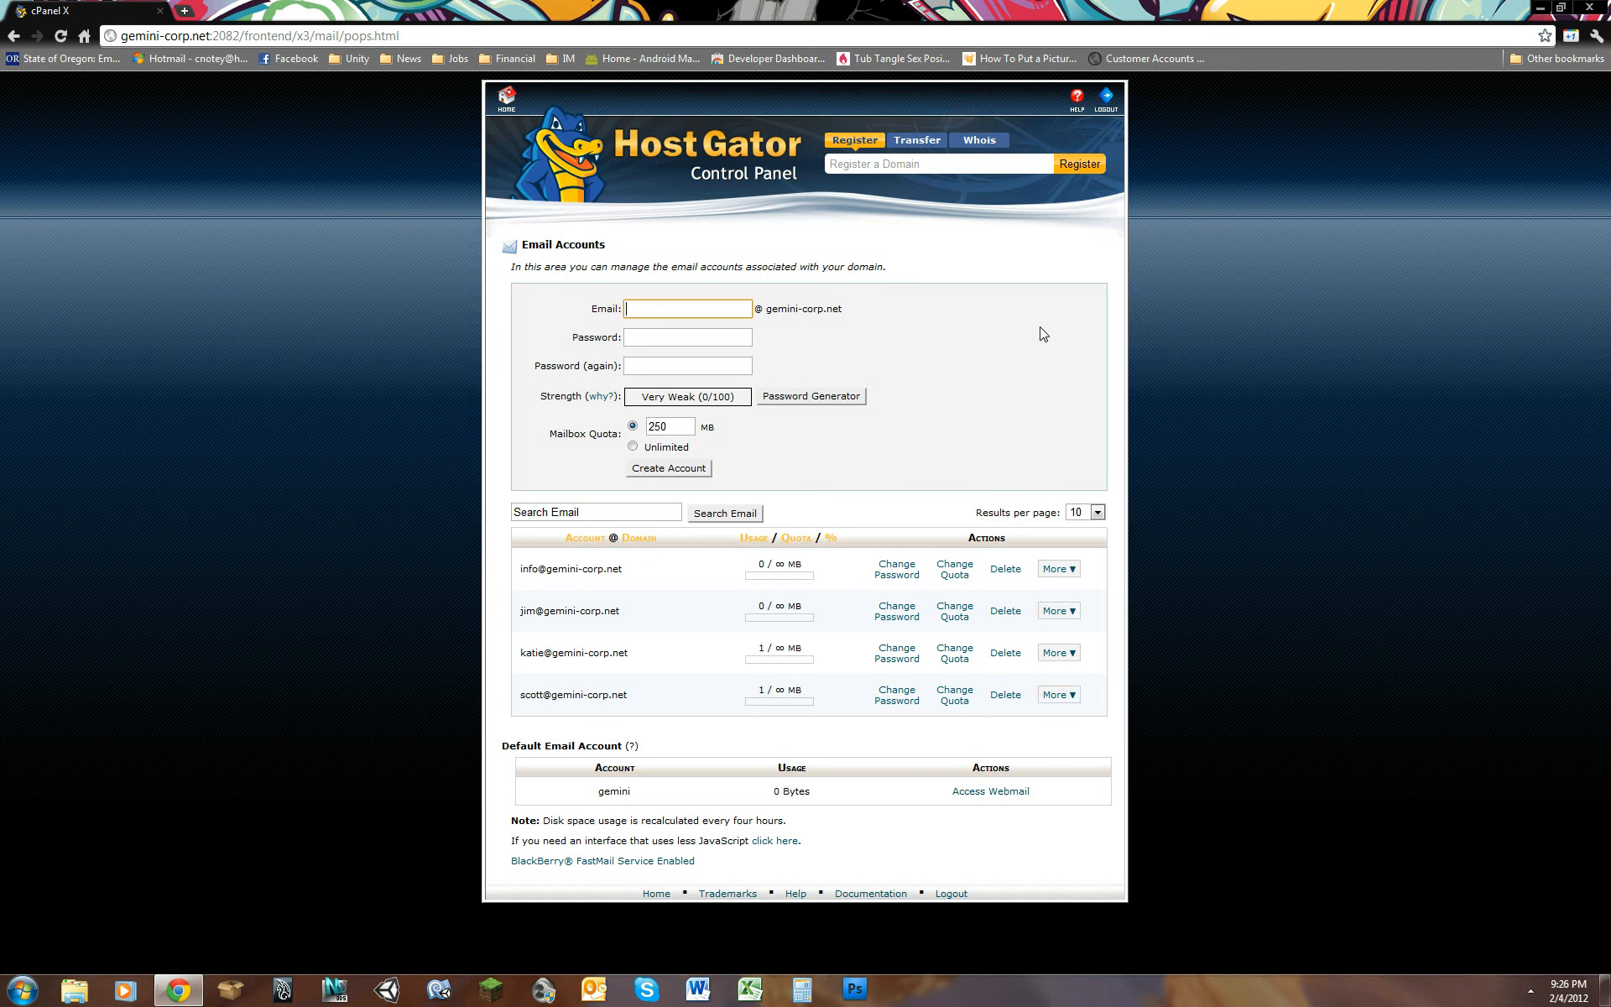
Step: Enter the new mailbox's address name and fill in its password in both password fields
key("Tab")
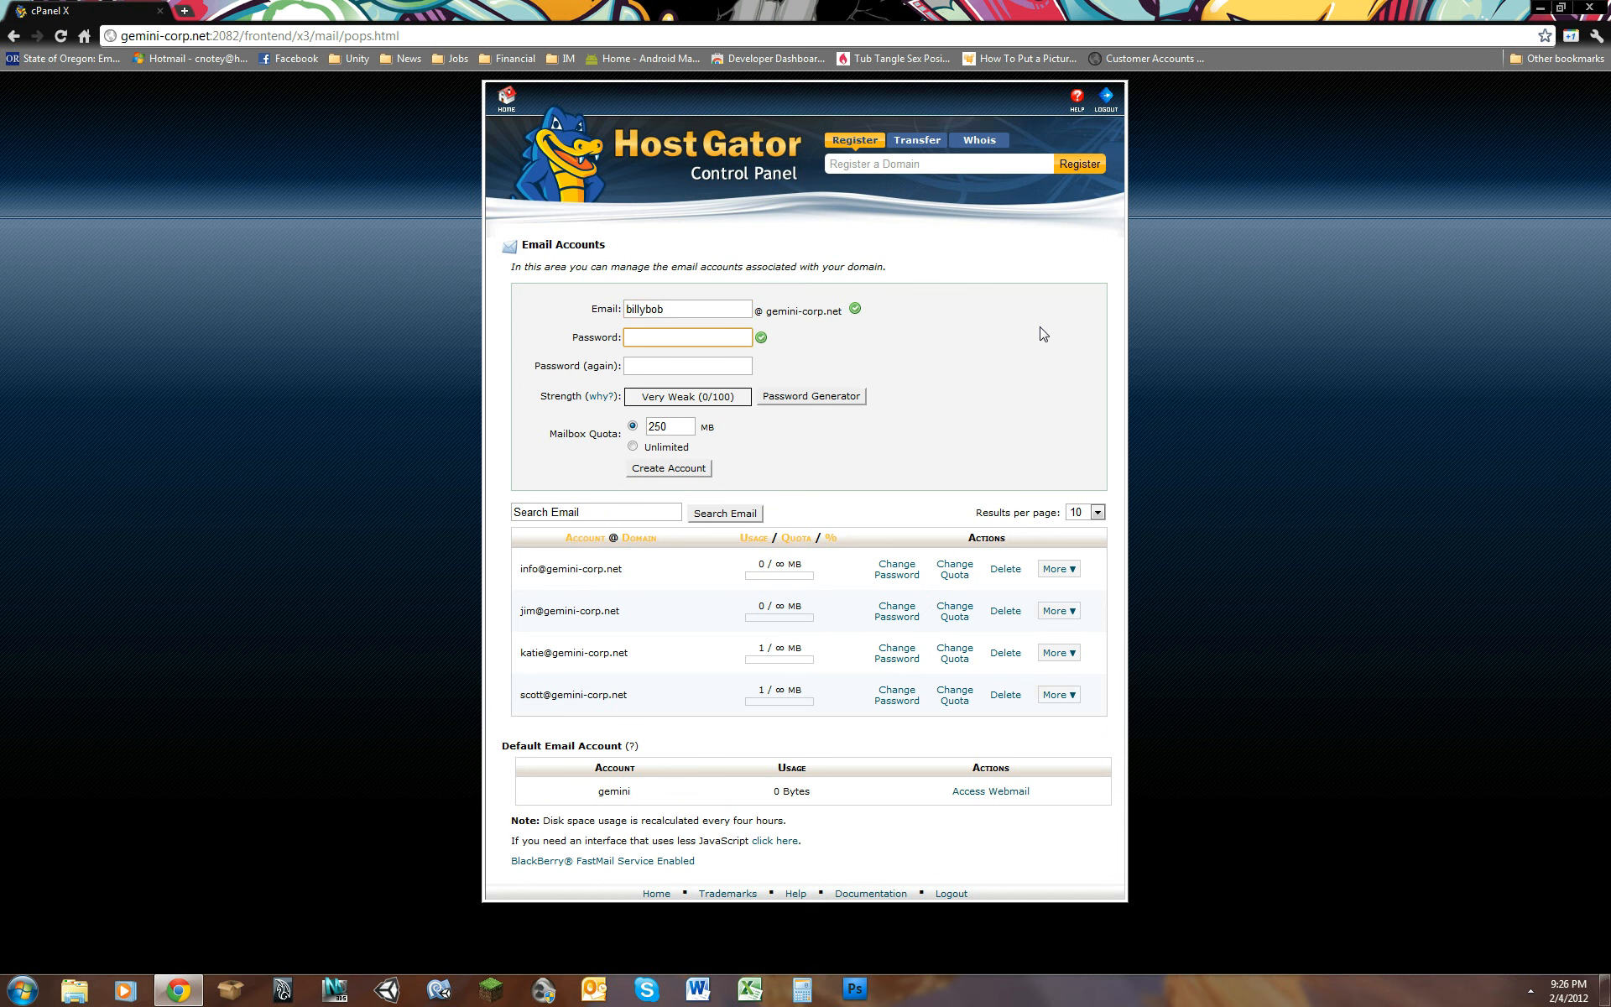
key("Tab")
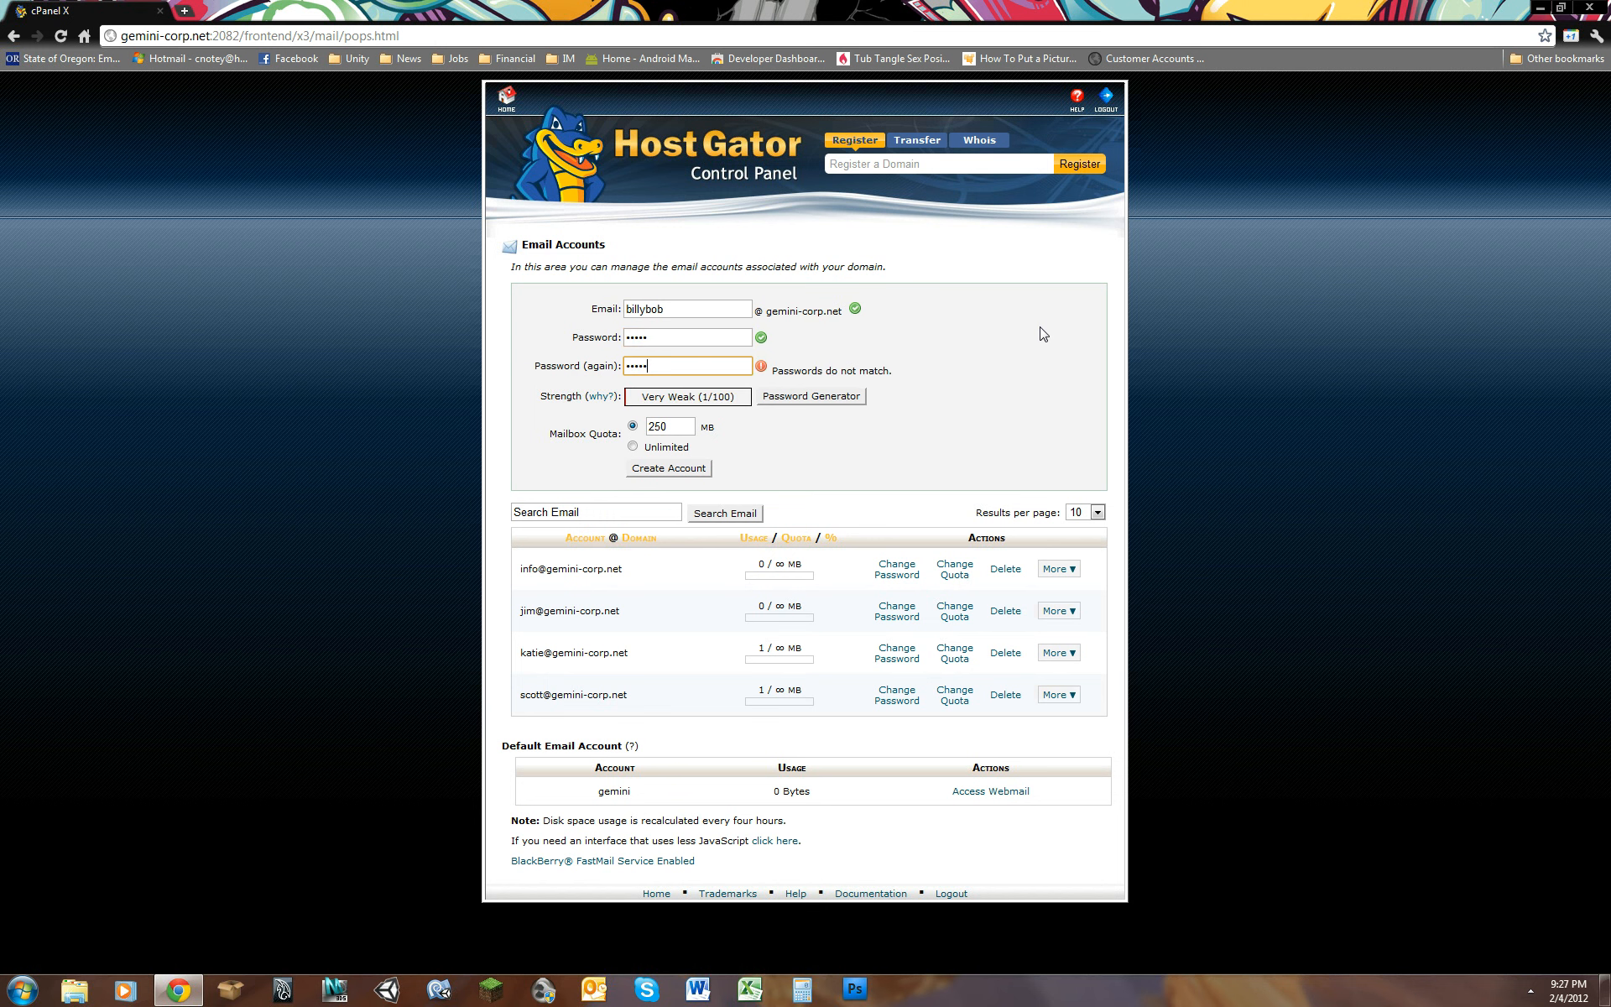
key("Tab")
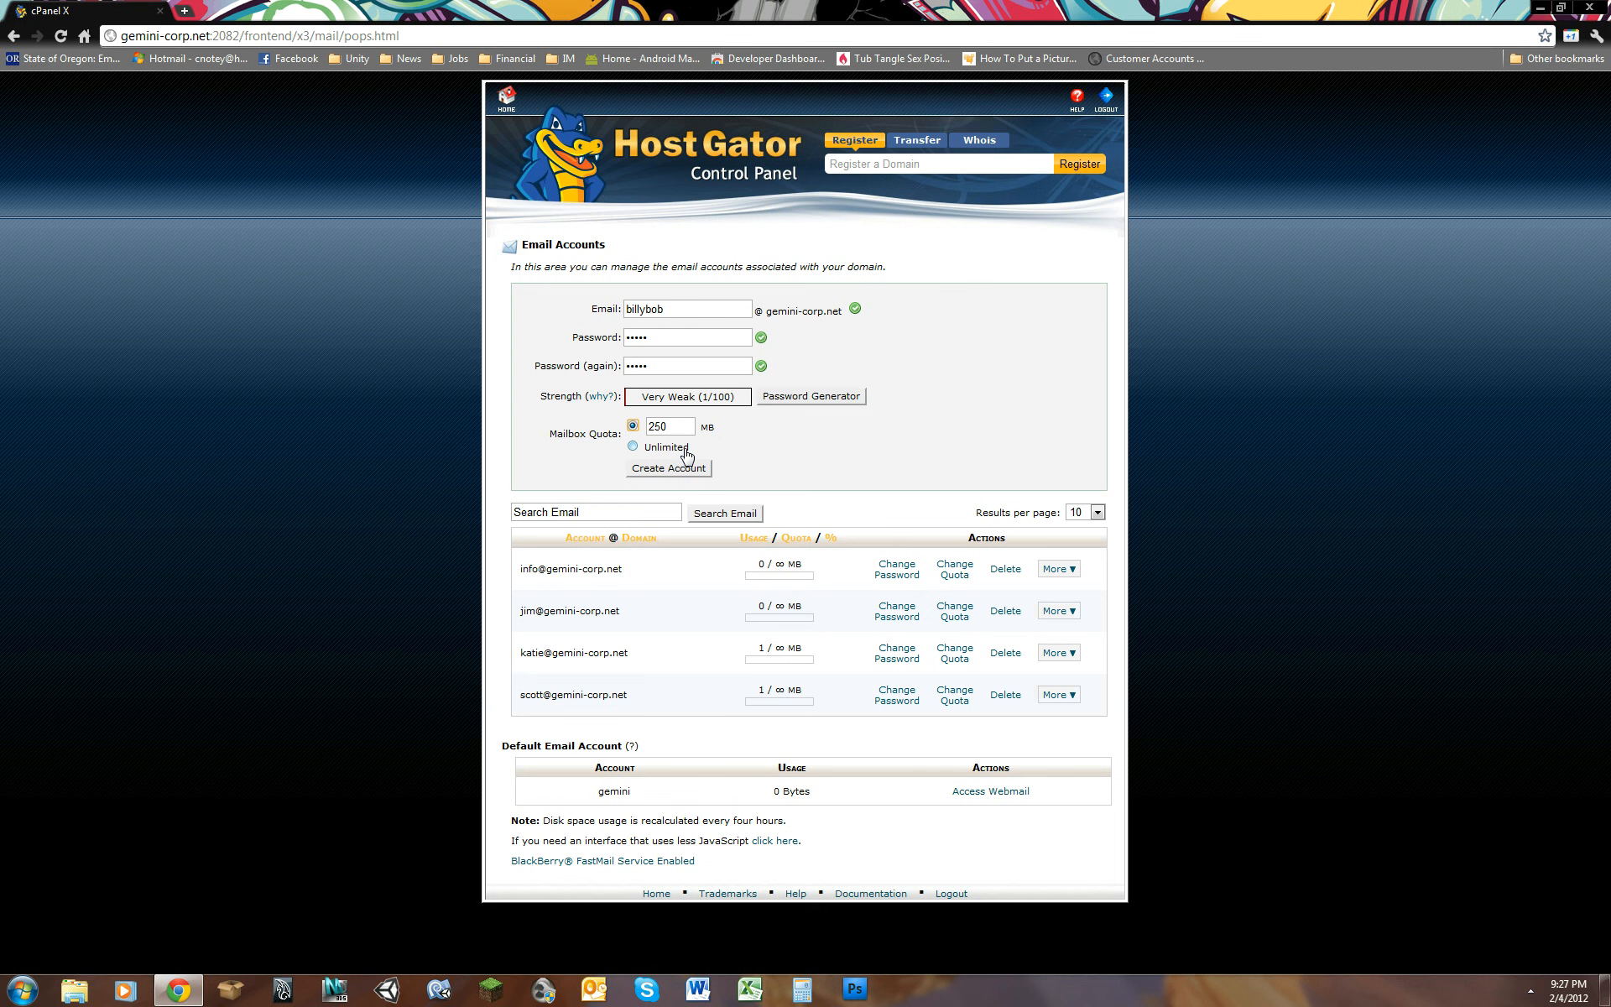
Step: Set the mailbox quota to 500 MB and create the email account
left_click_drag(684, 428, 644, 428)
type("500")
left_click(753, 468)
left_click(684, 471)
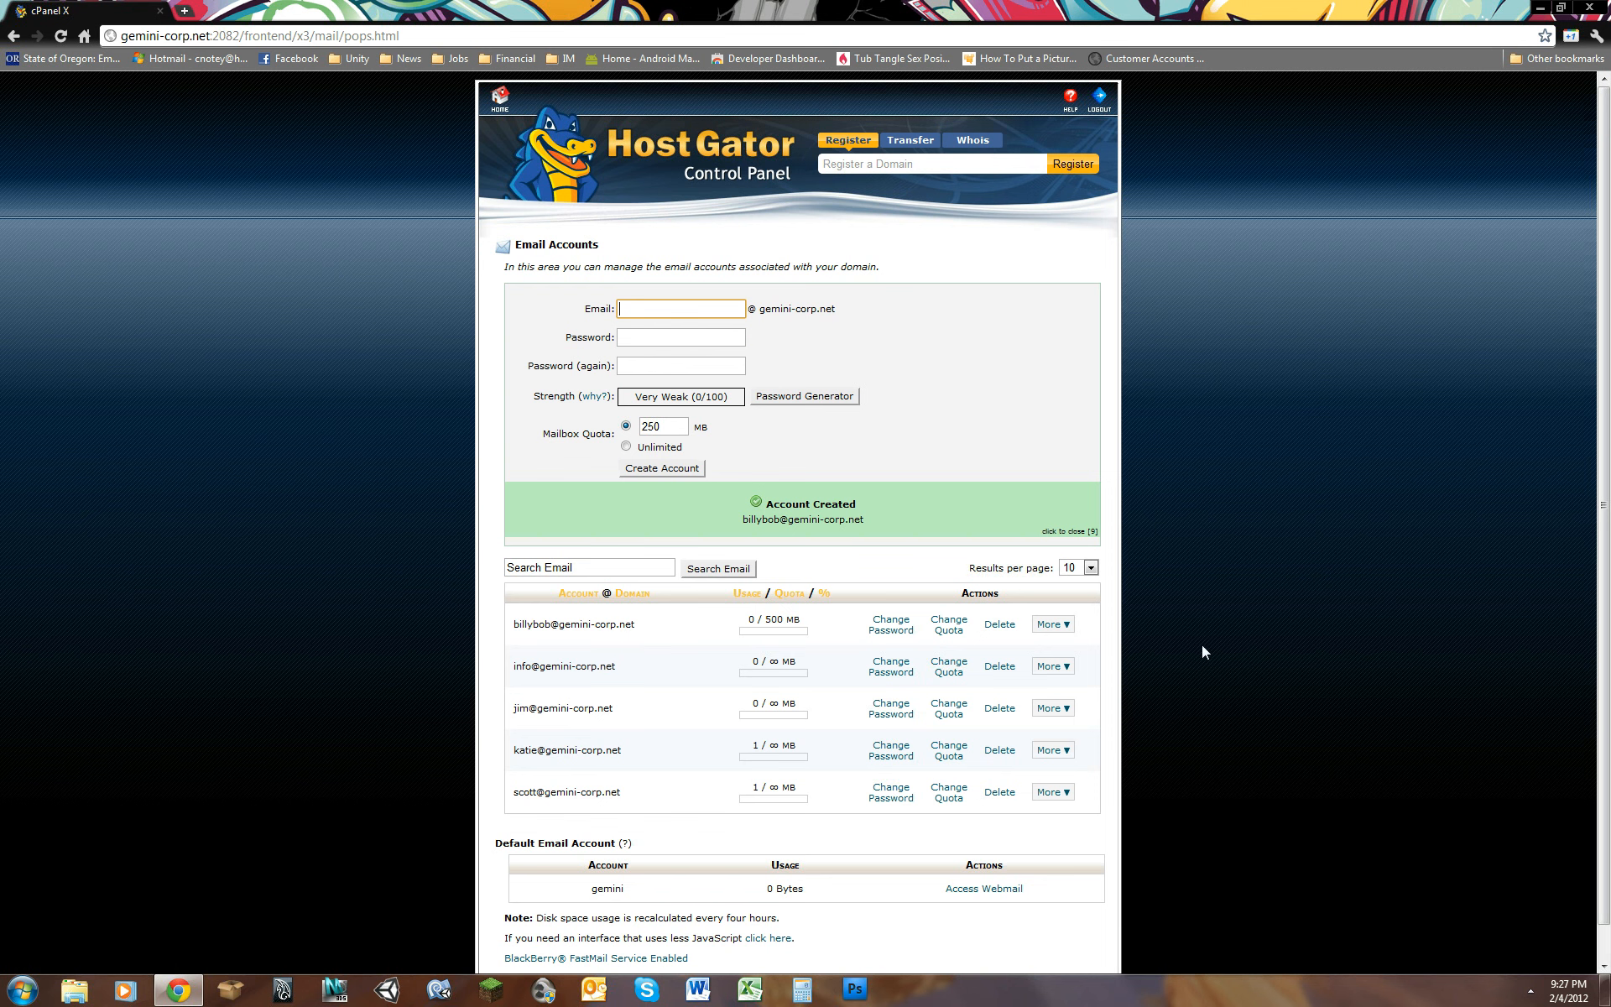
Step: Display the email client configuration settings for the newly created mailbox
left_click(1059, 626)
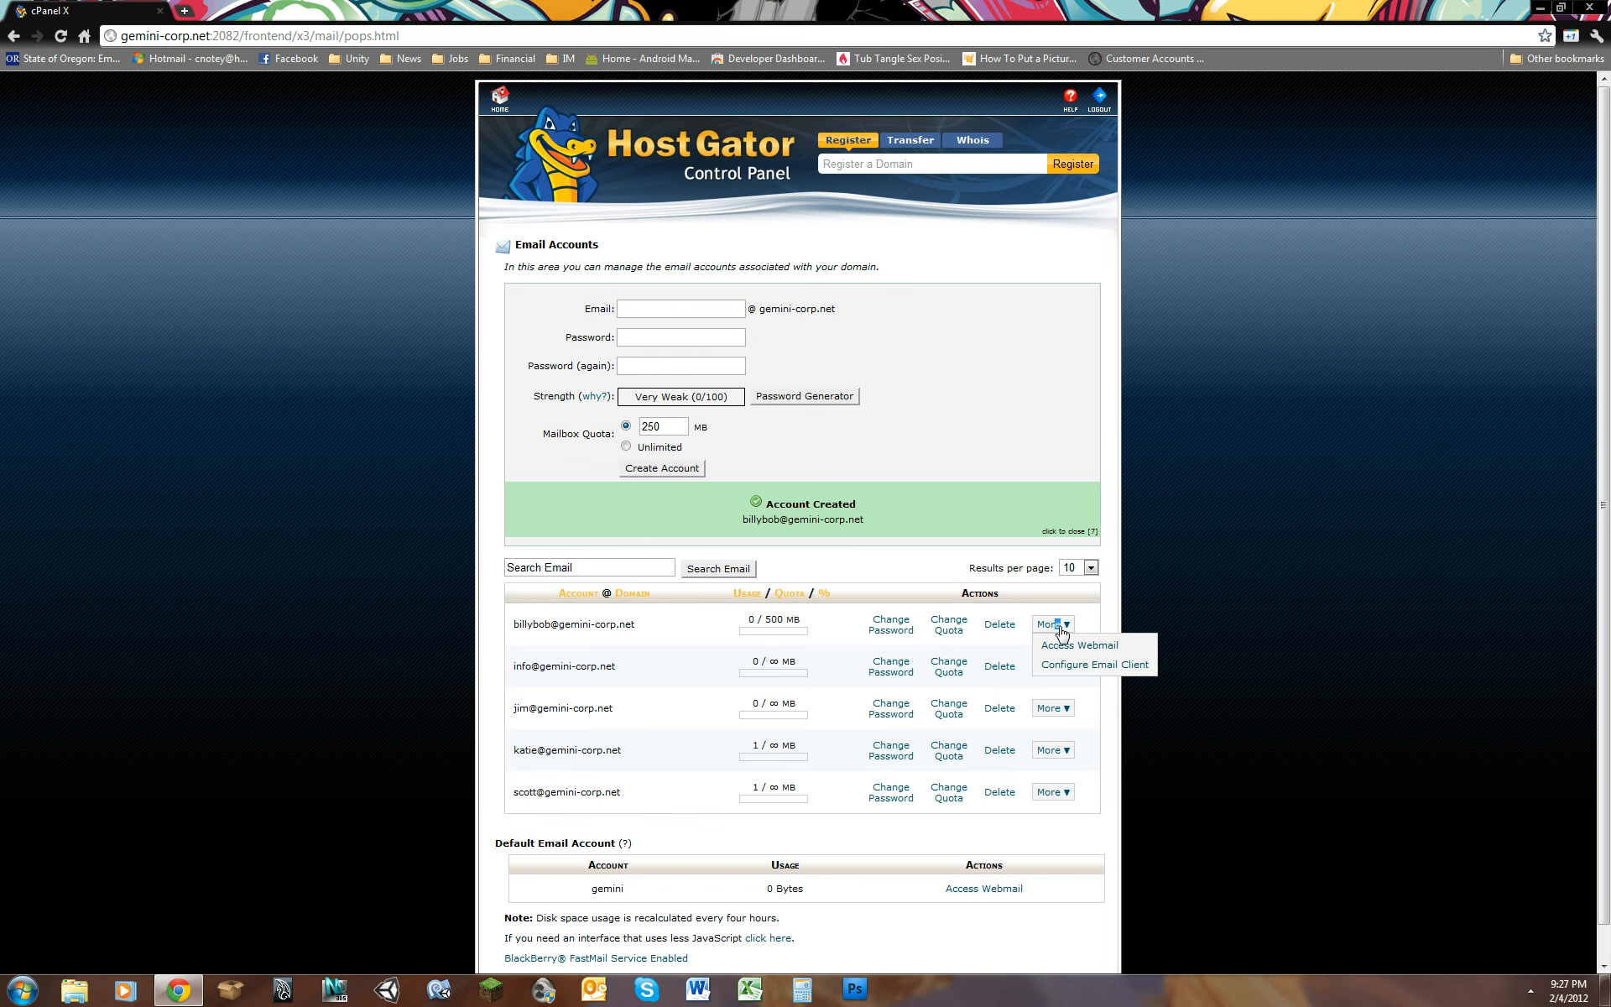
left_click(1128, 669)
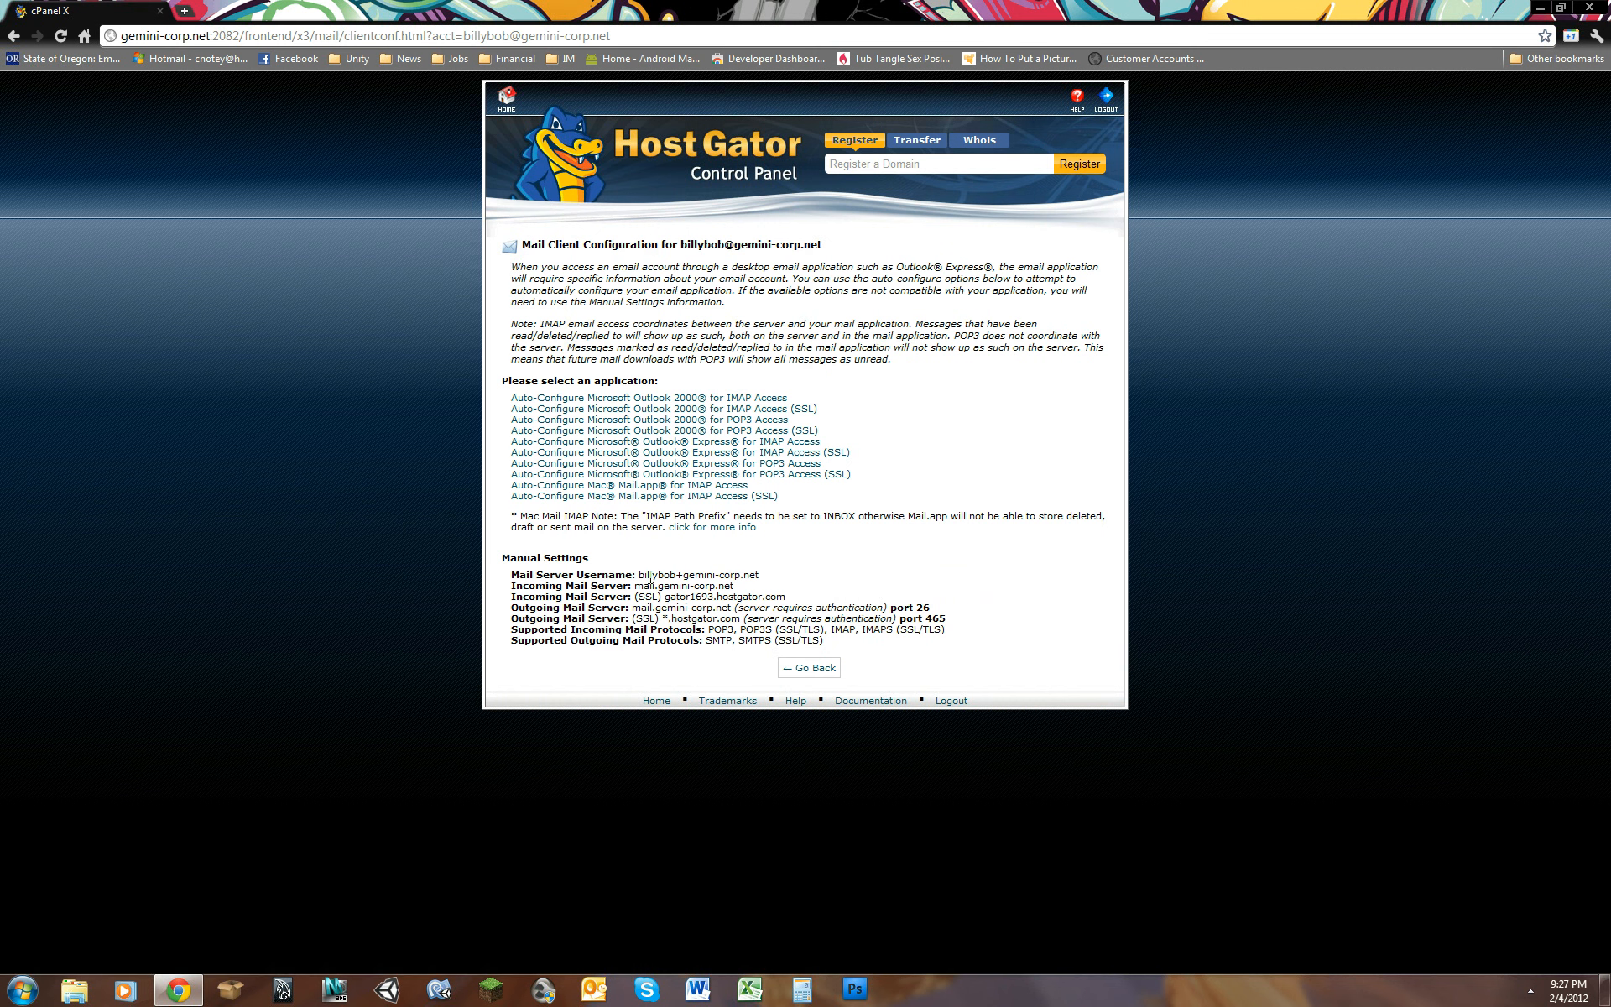
Step: Switch to Outlook, dismiss the activation wizard and place its reduced window so the mail server settings in the browser stay readable
left_click(595, 991)
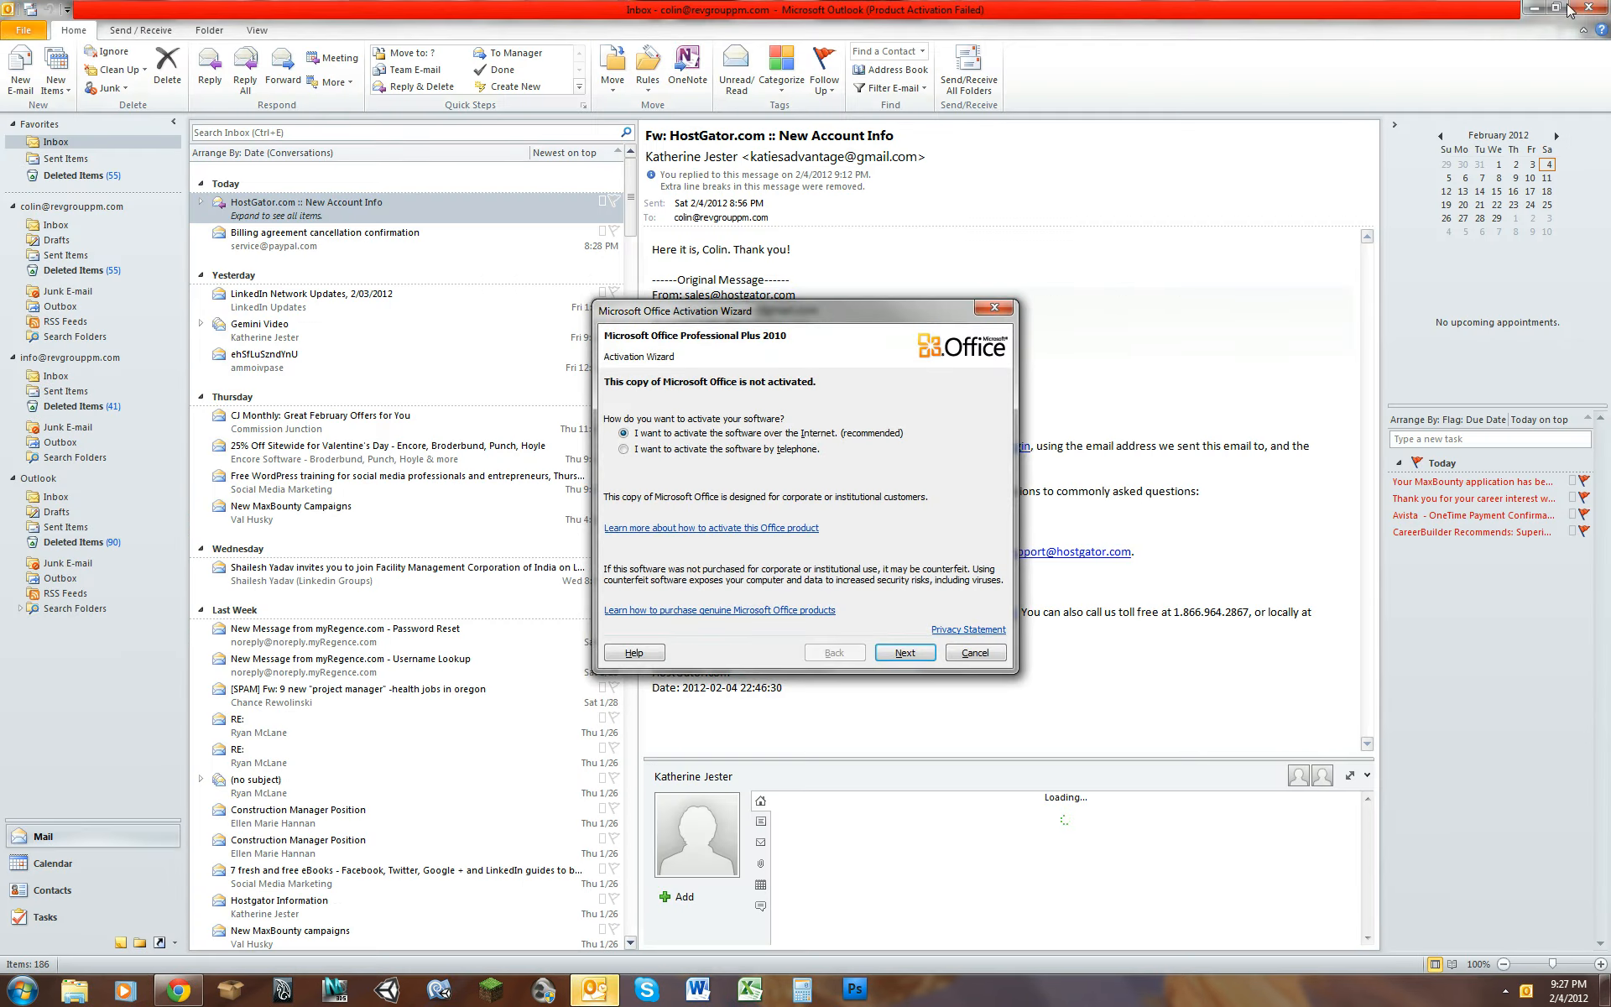
left_click(977, 653)
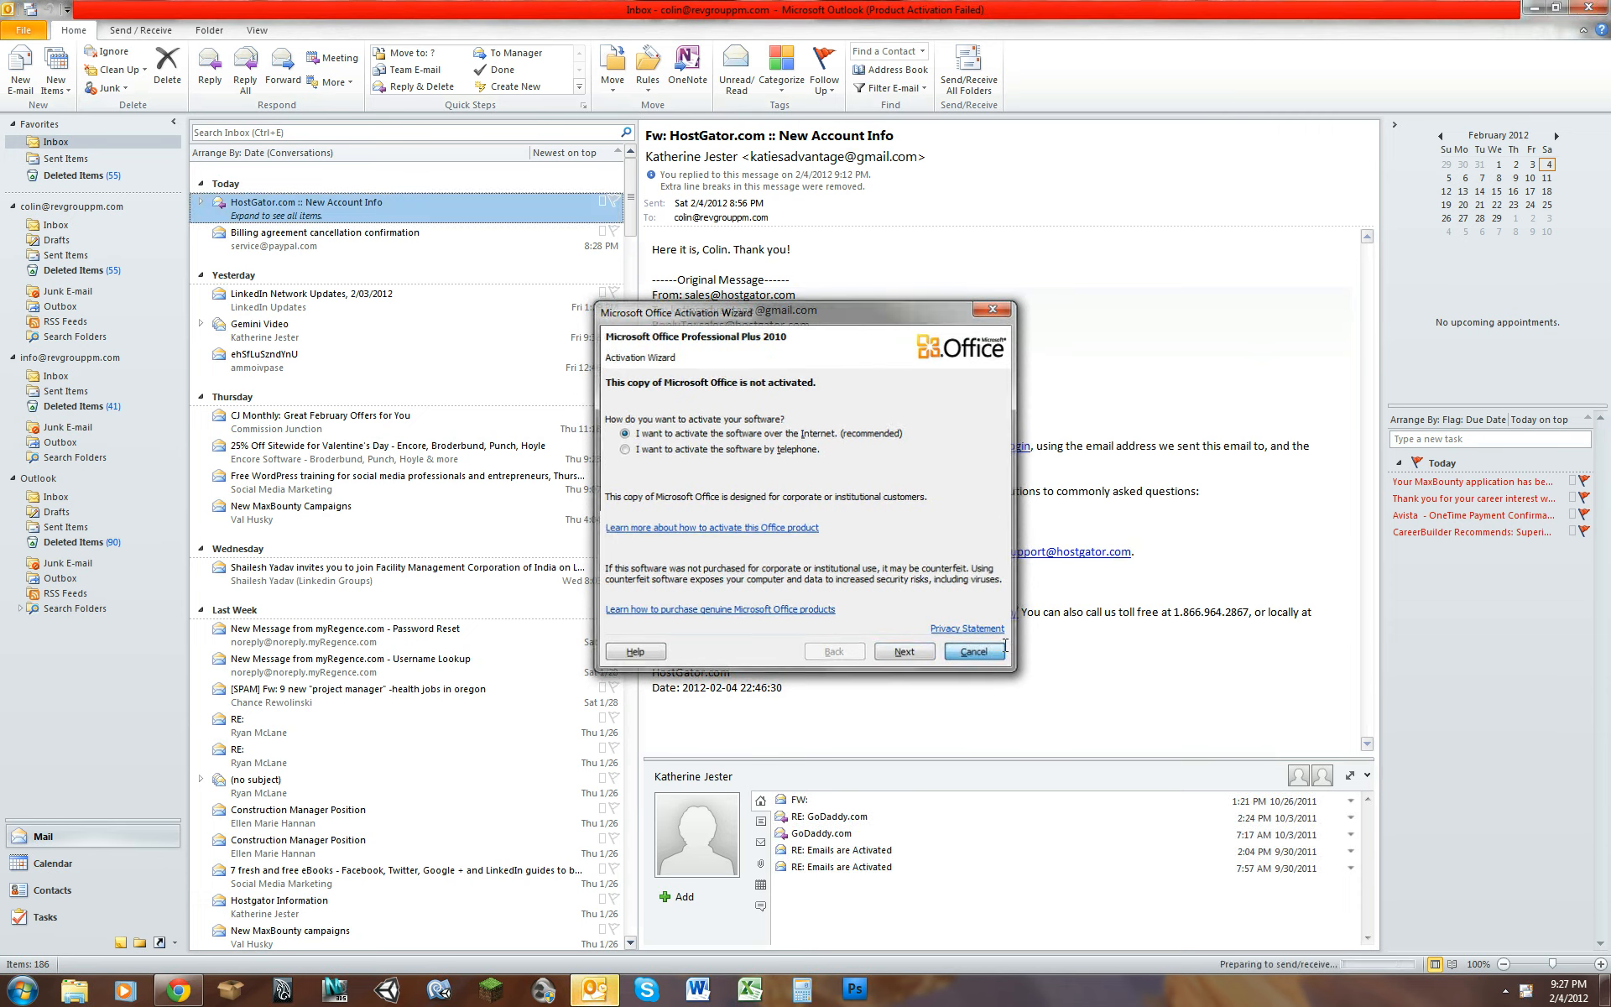
left_click(1556, 7)
left_click_drag(156, 533, 871, 518)
left_click_drag(1096, 166, 980, 120)
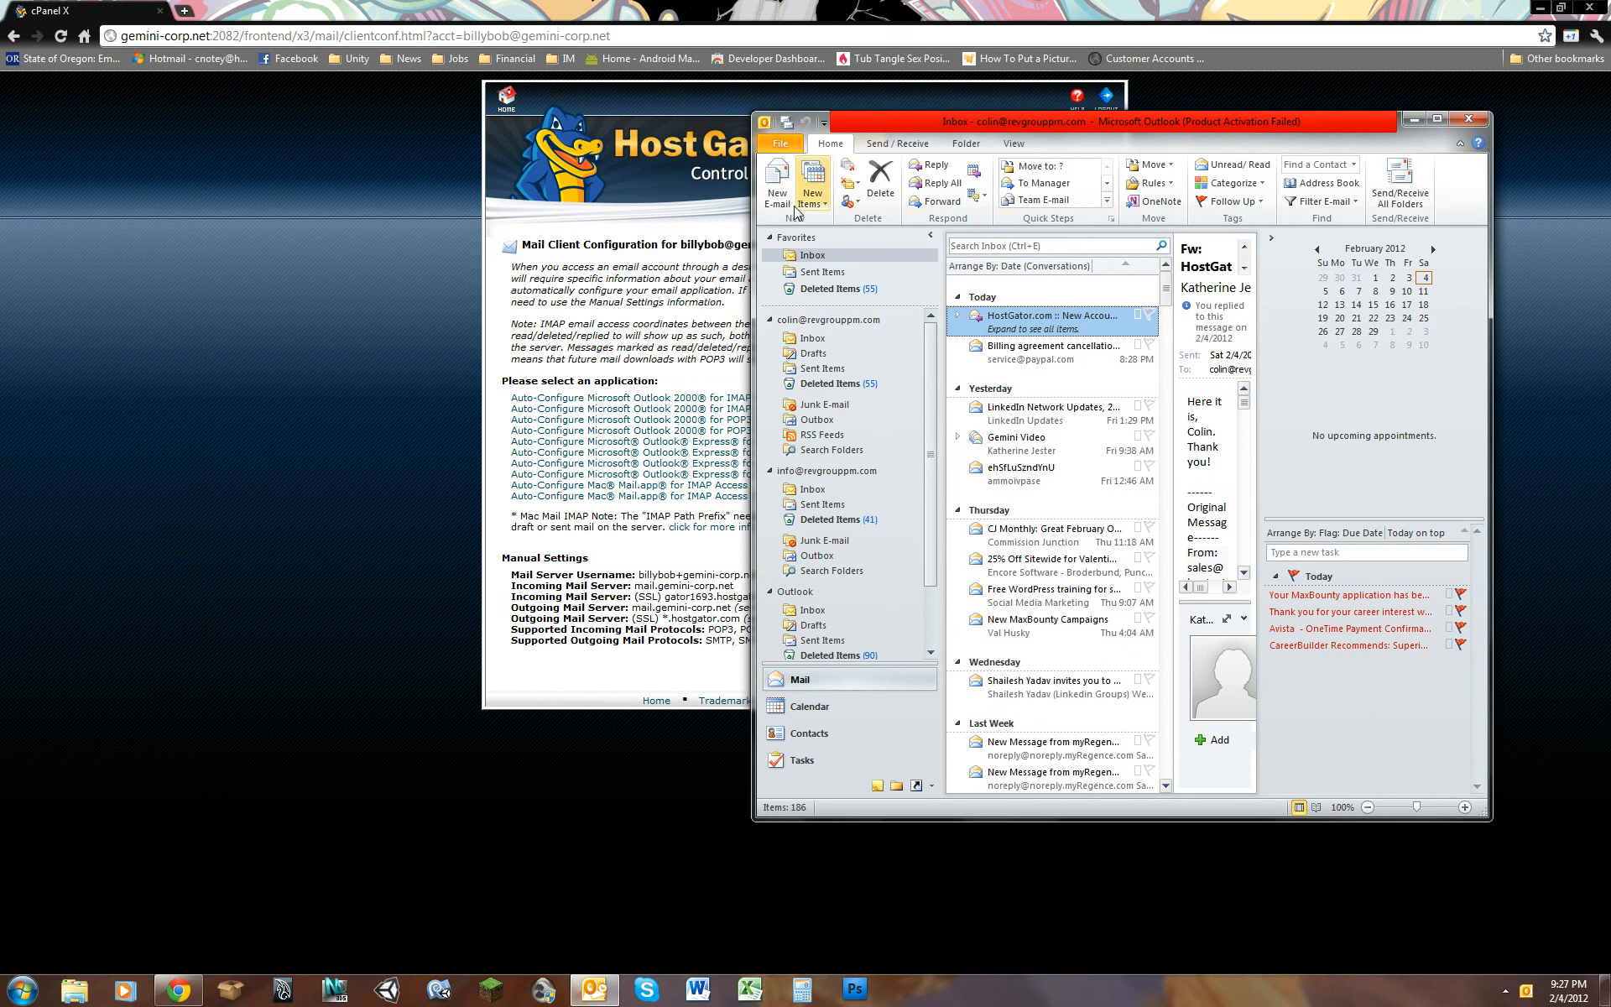
Step: Start a new e-mail account from the account settings, choosing manual server configuration and the Internet E-mail service
left_click(777, 149)
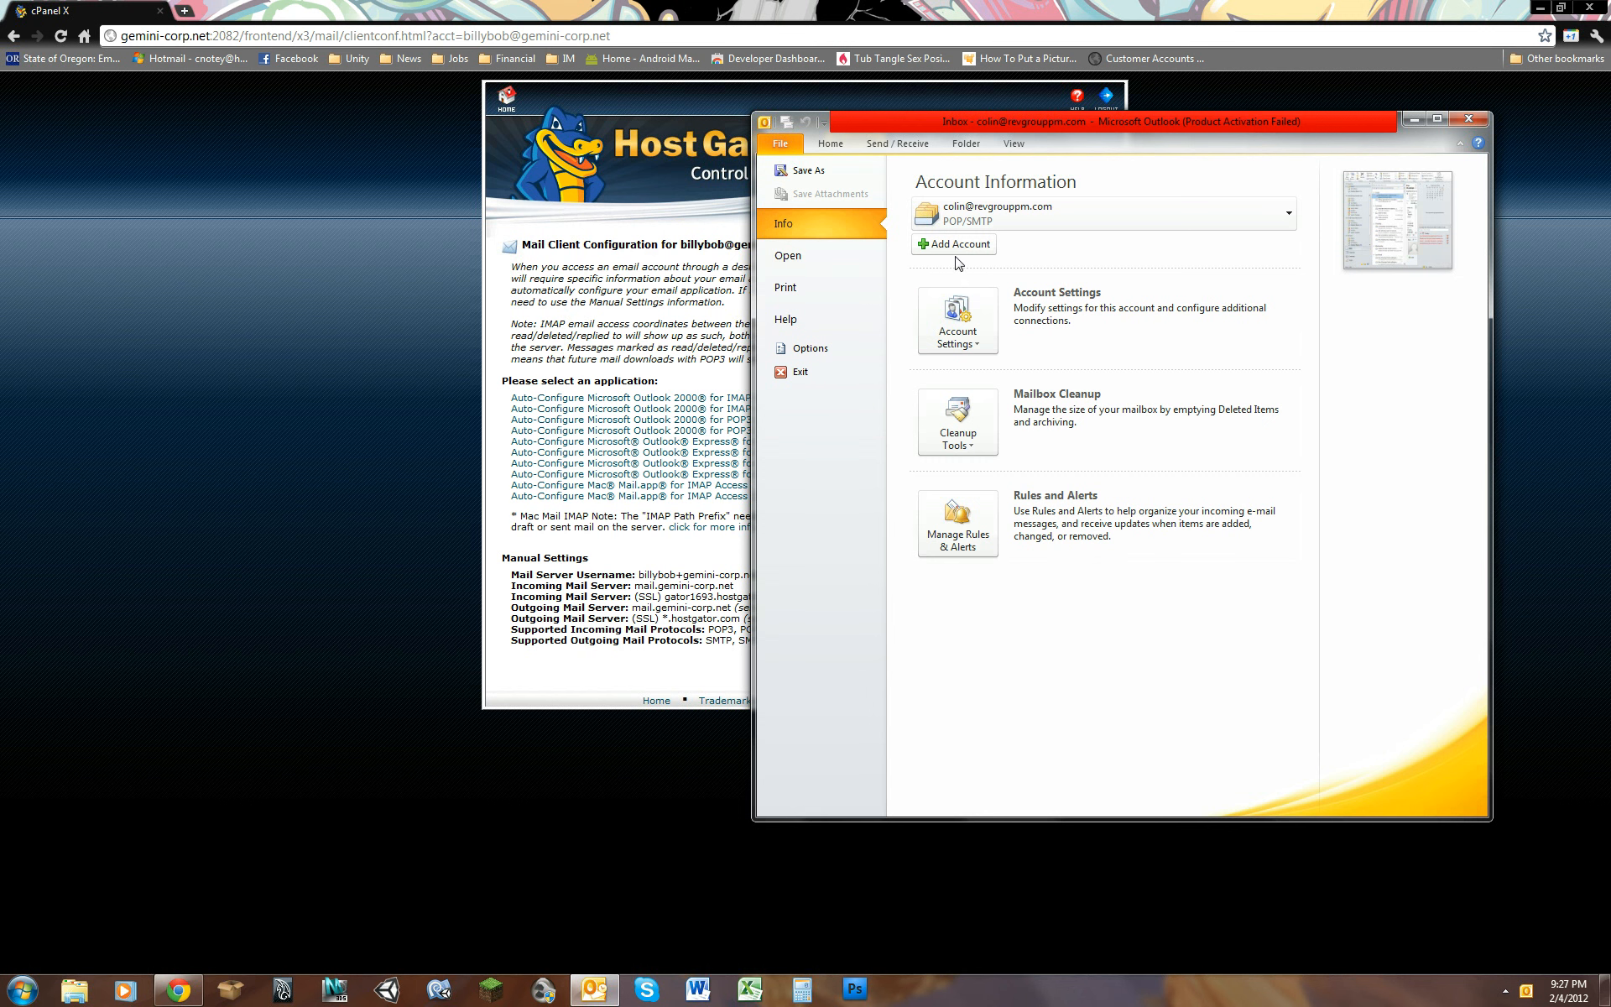
left_click(958, 331)
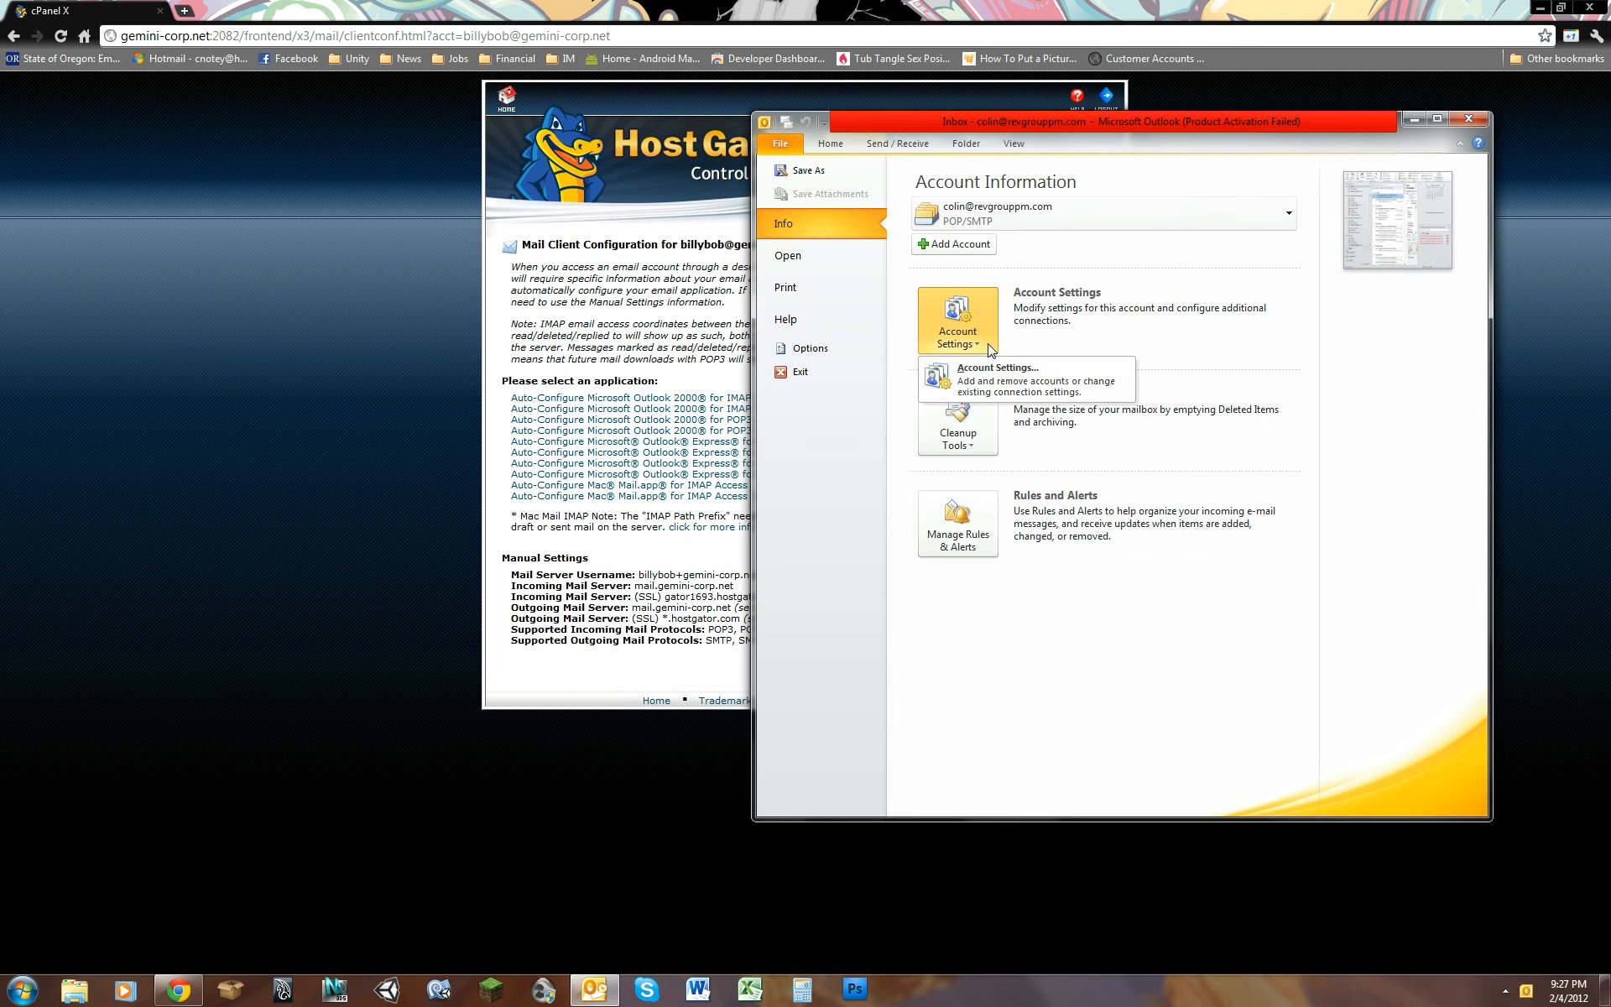
left_click(1083, 390)
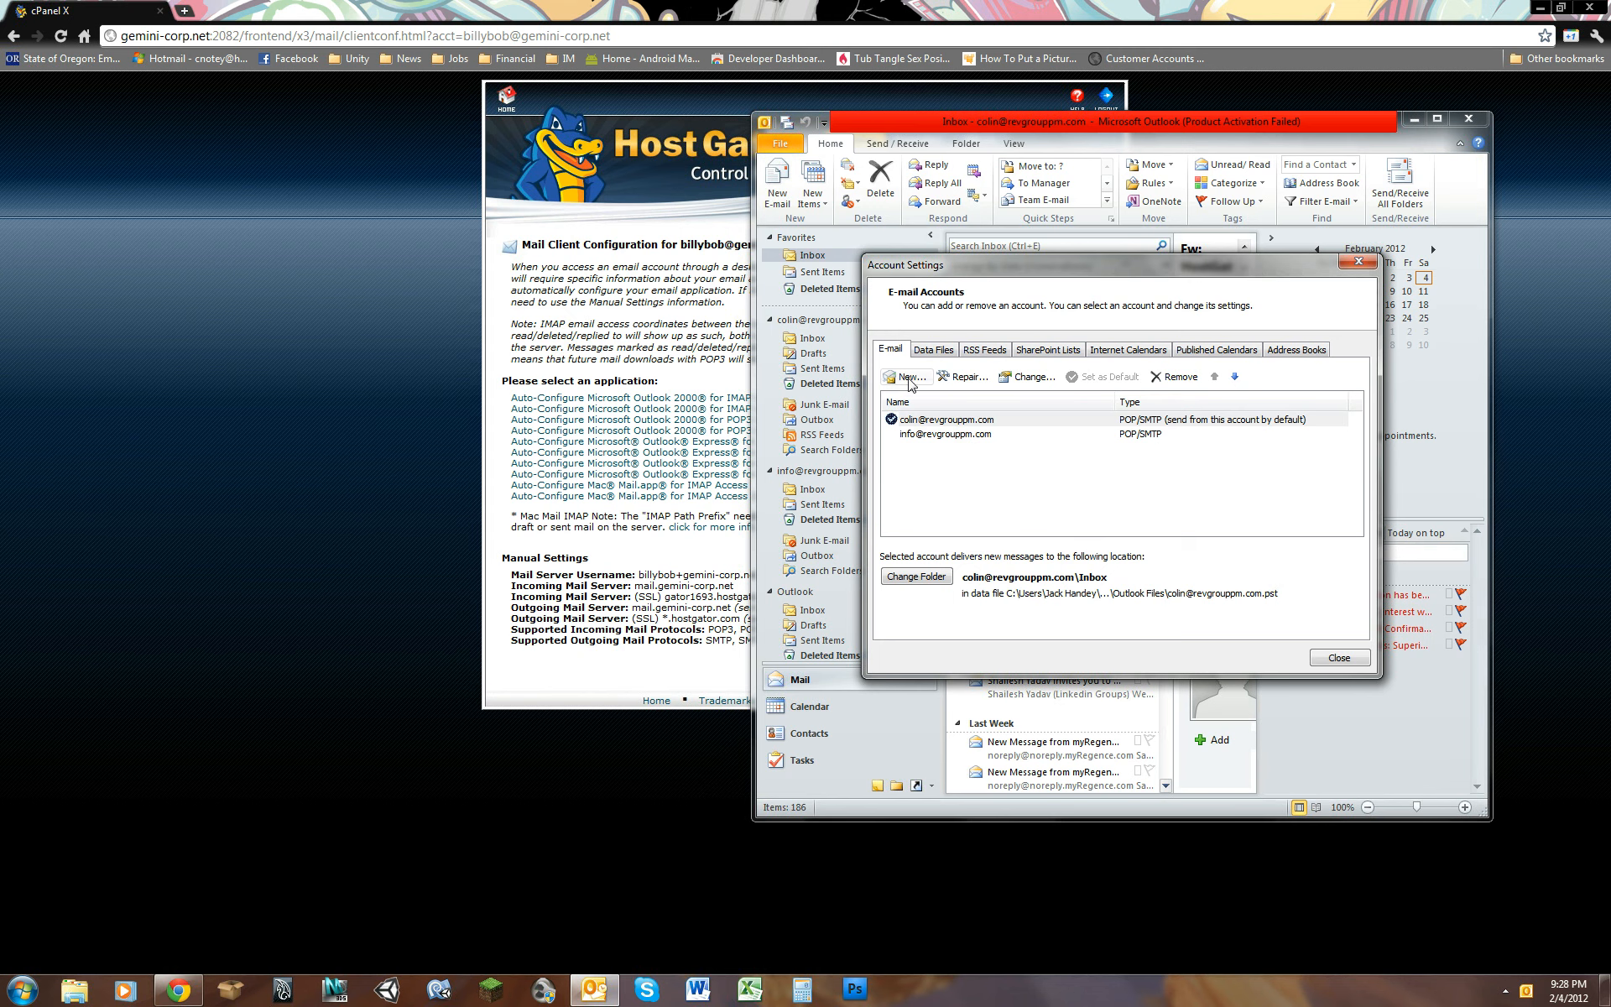
left_click(923, 379)
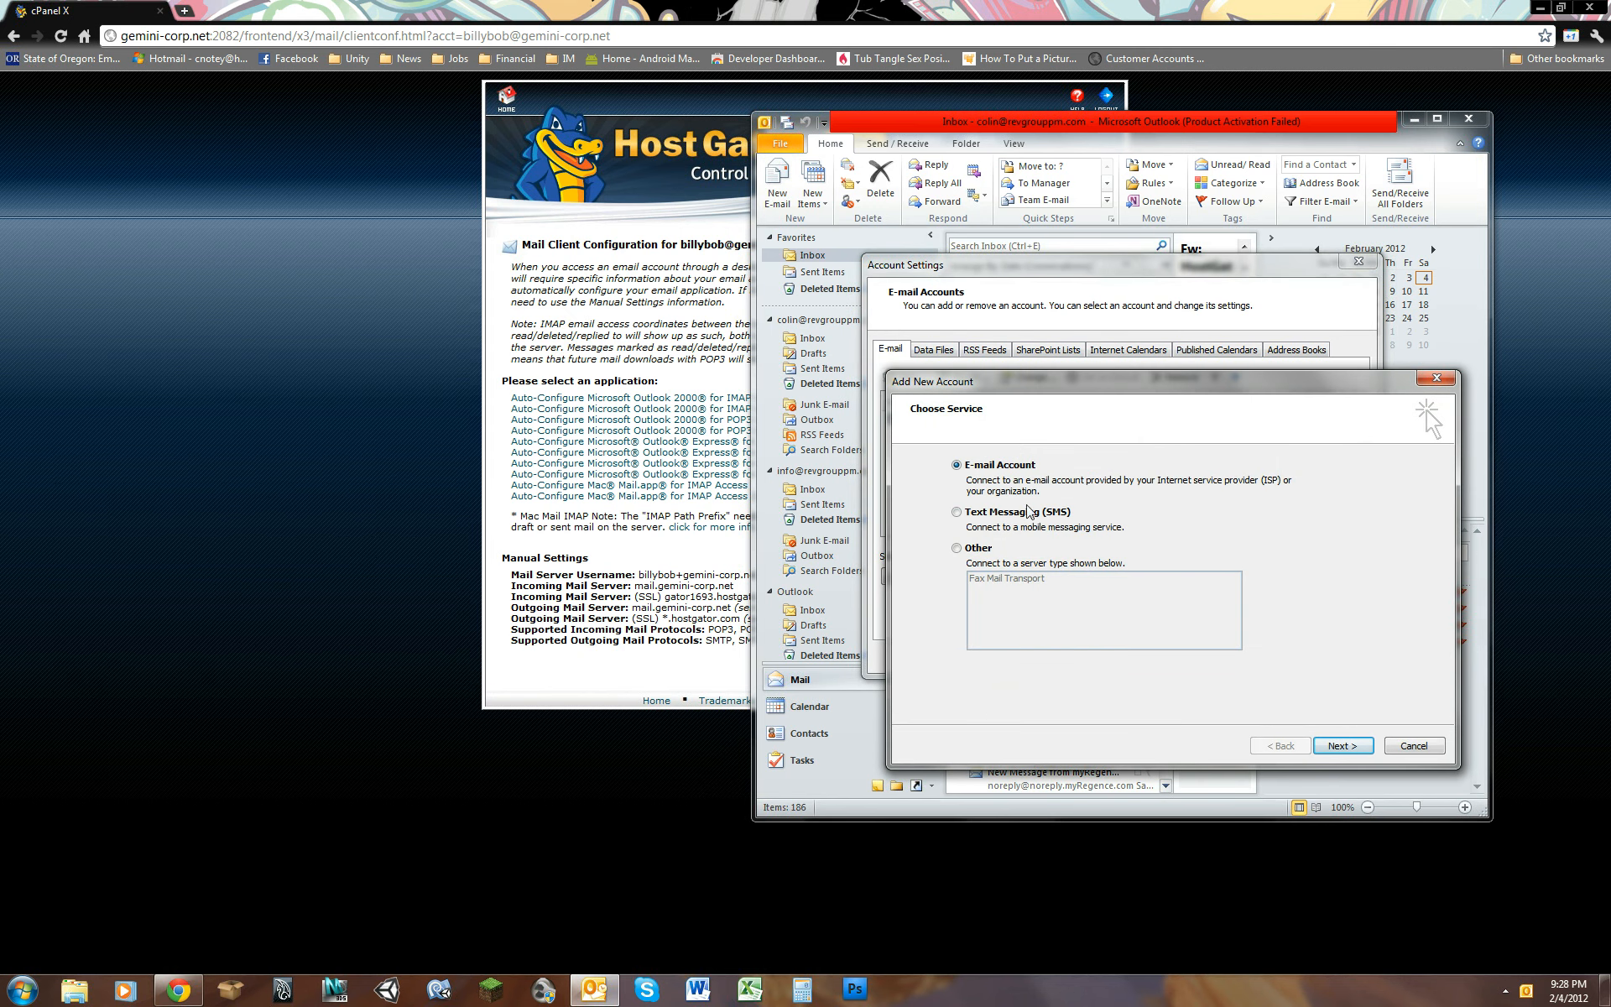
left_click(1343, 746)
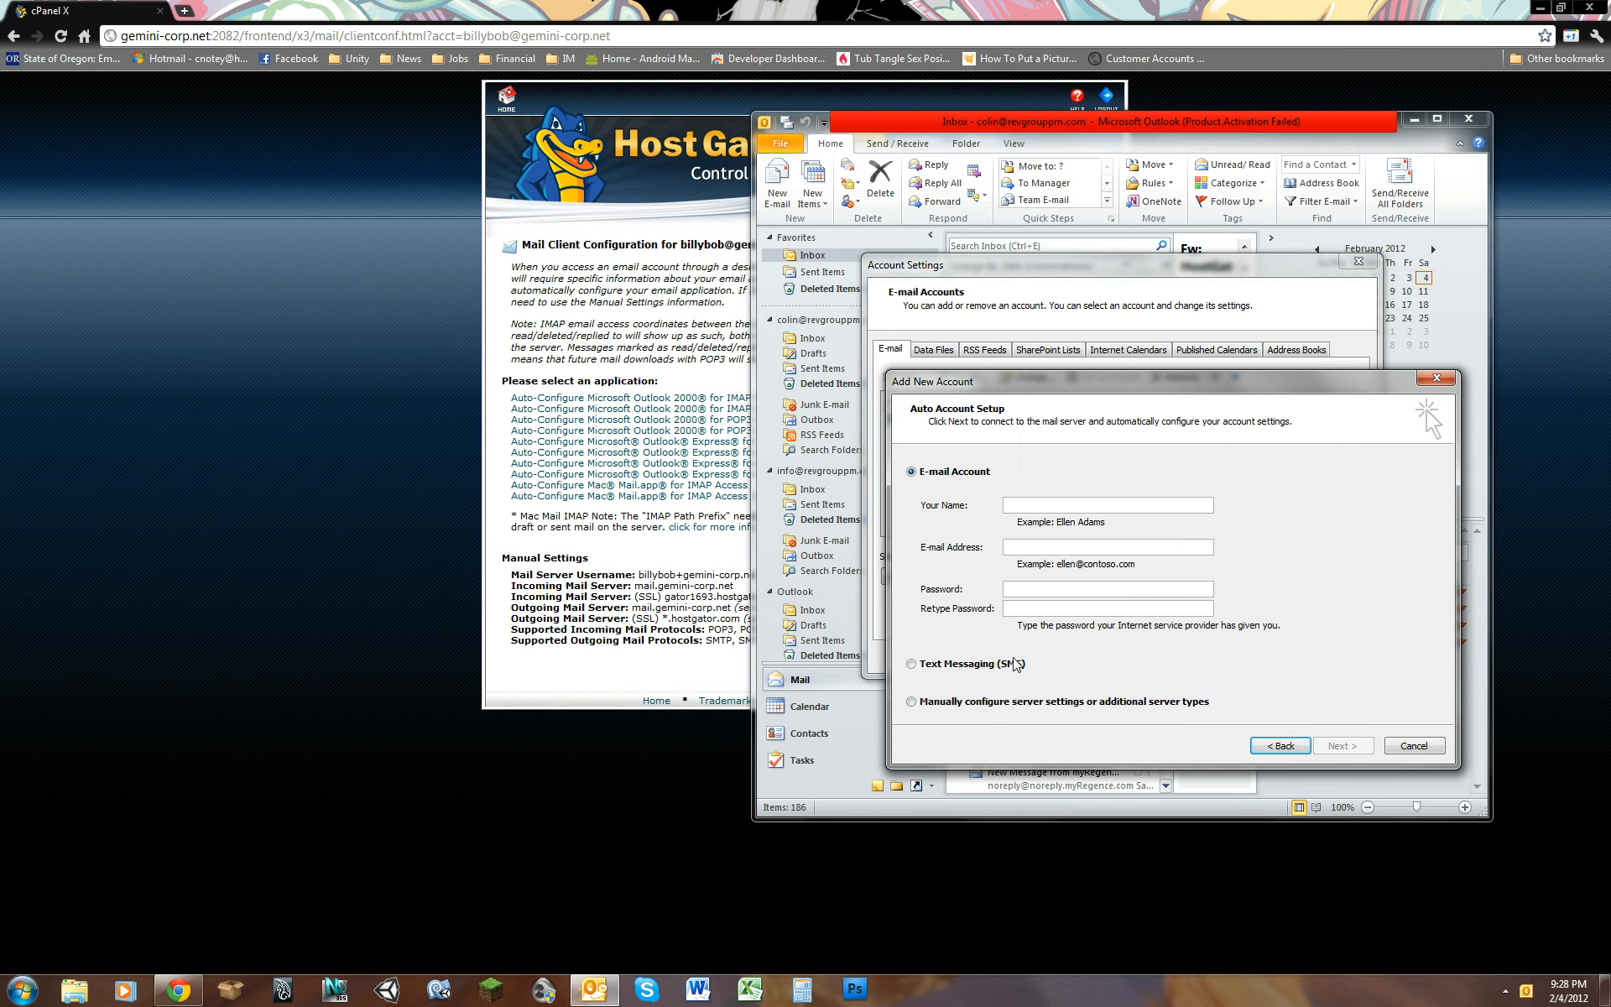
left_click(998, 703)
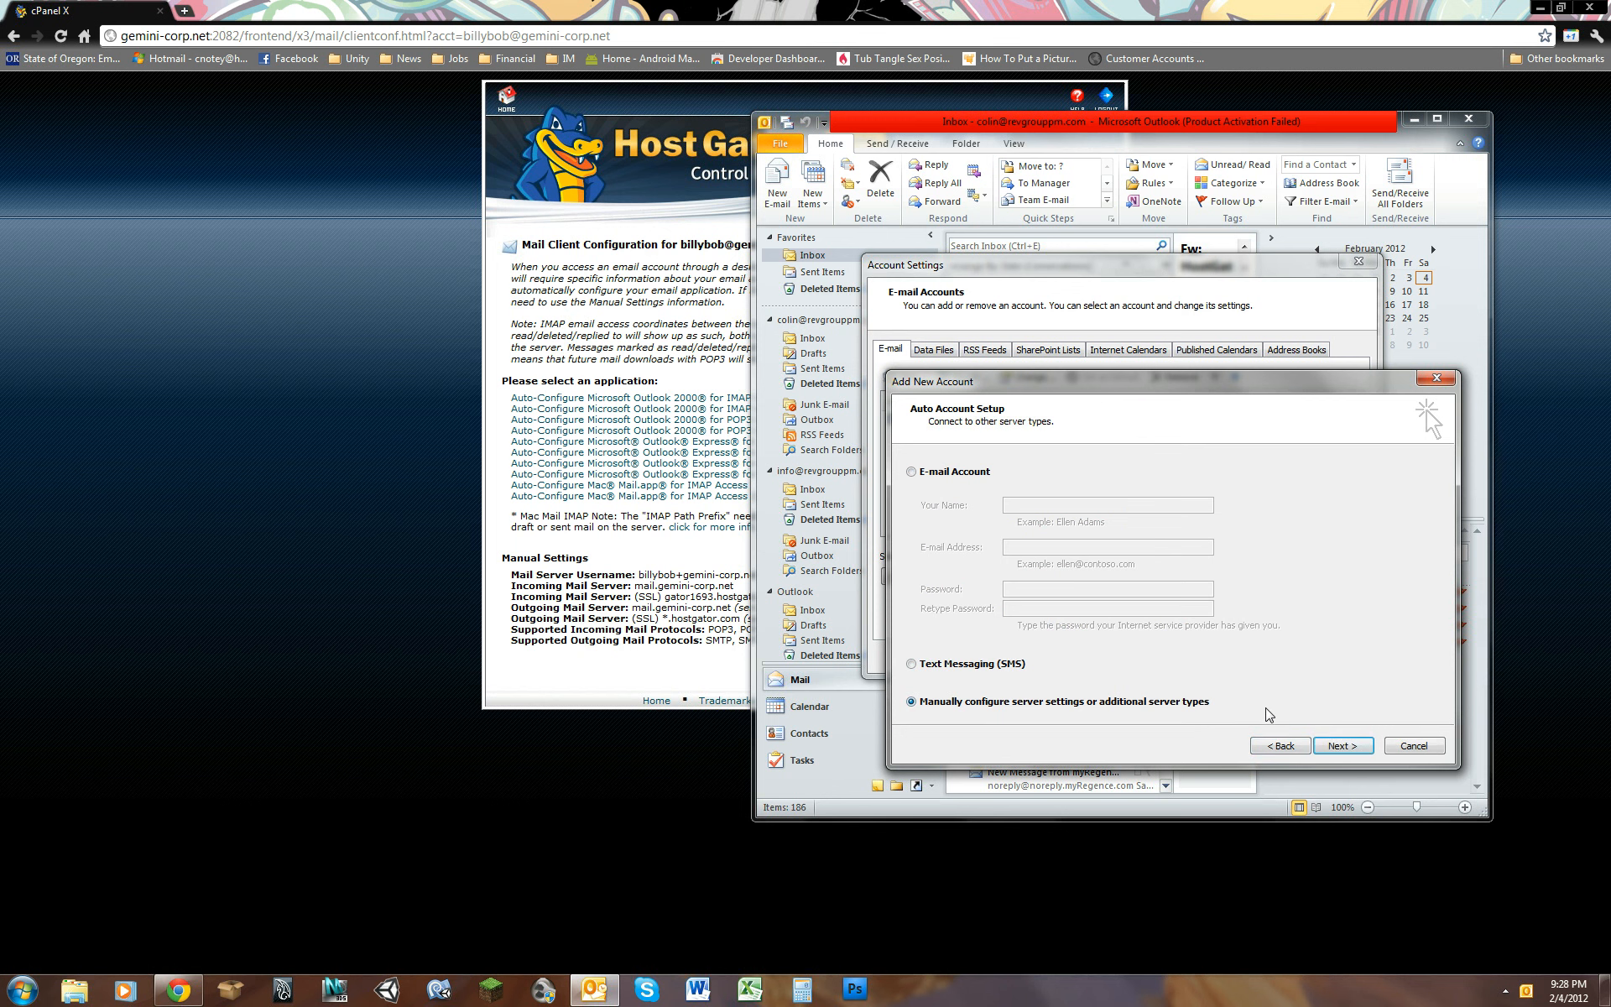
left_click(1341, 746)
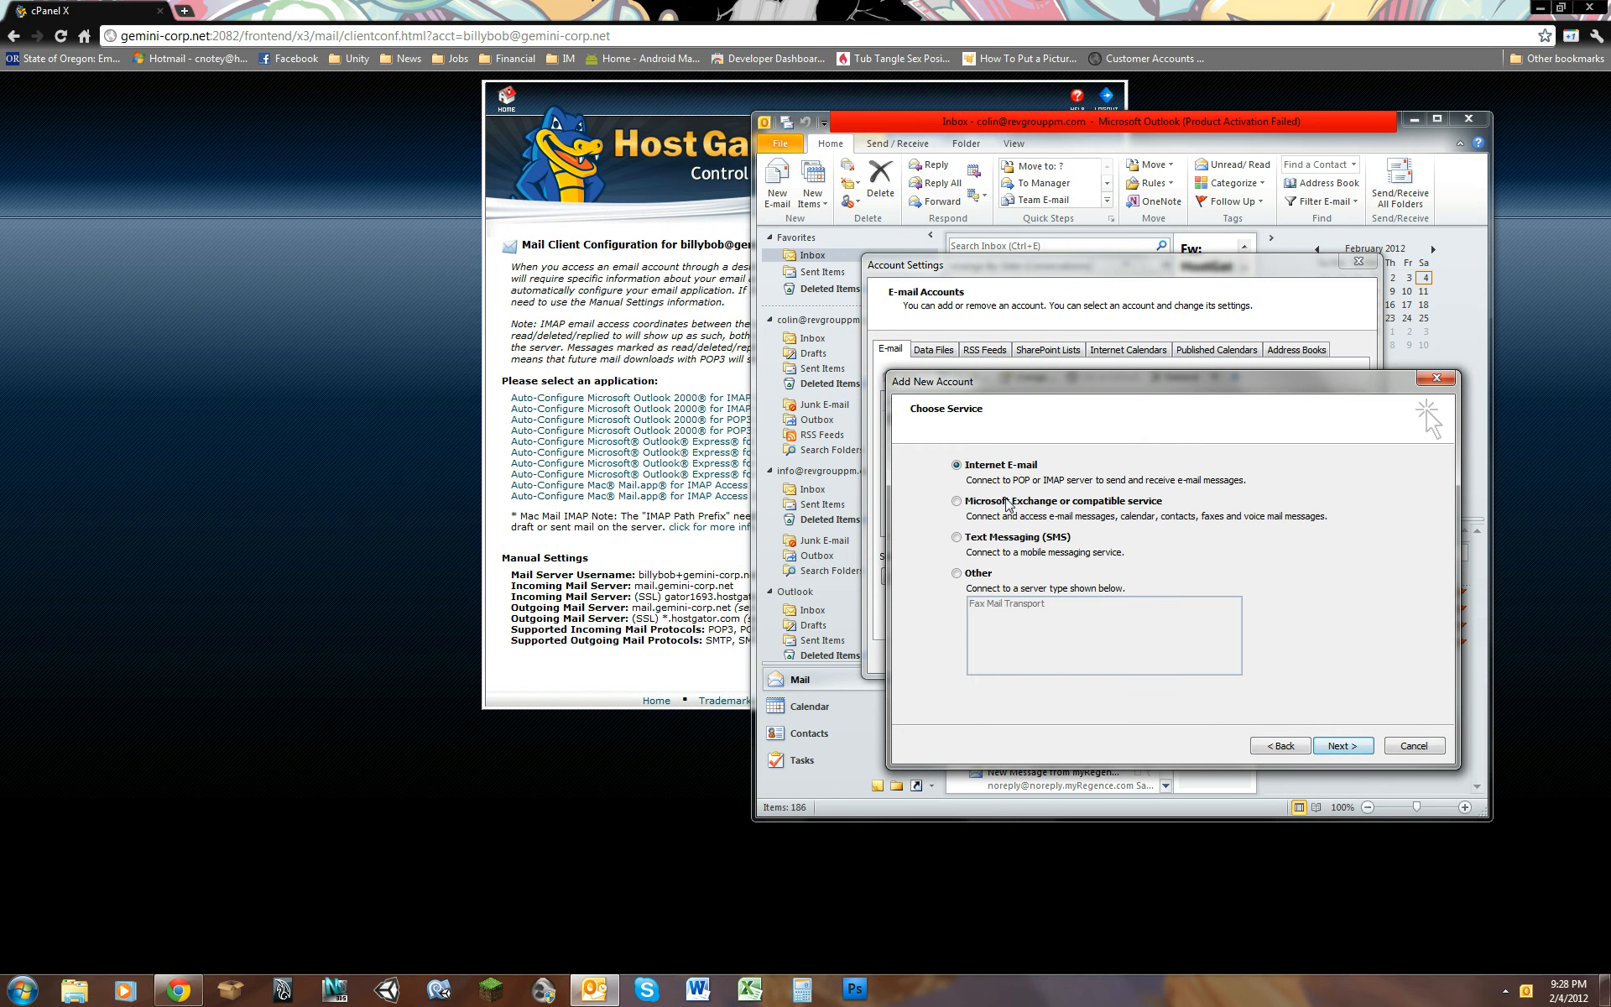
left_click(1343, 746)
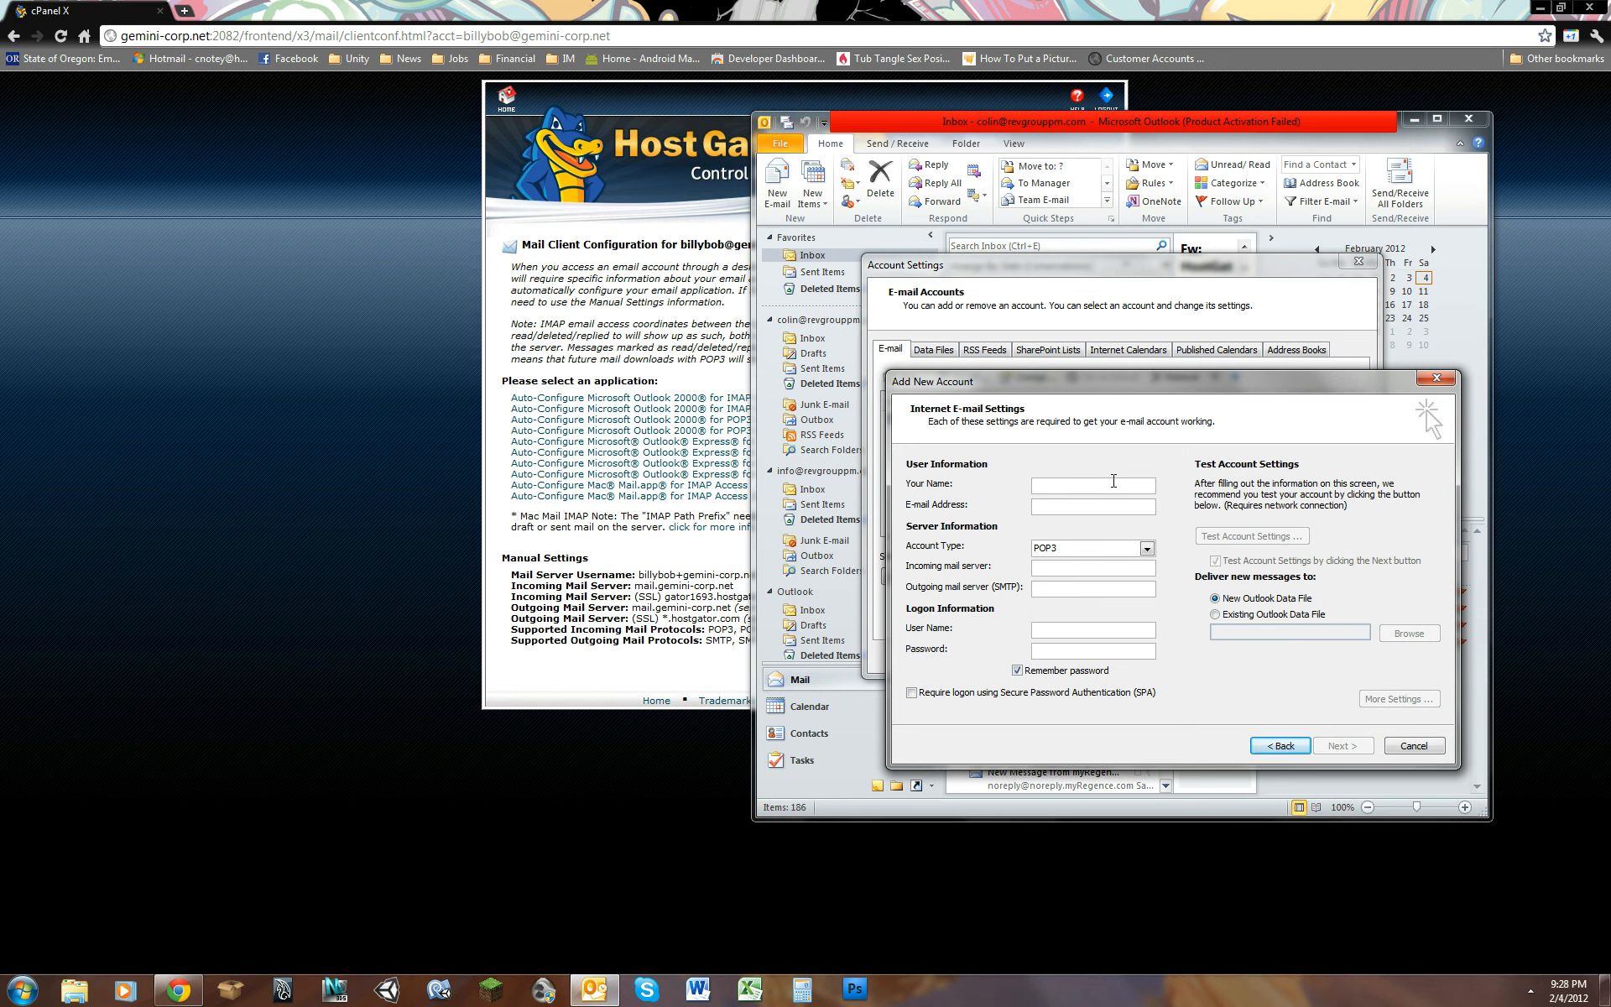
Step: Enter the account holder's display name and the new mailbox's e-mail address as the user information
type("Billy B")
type("ob")
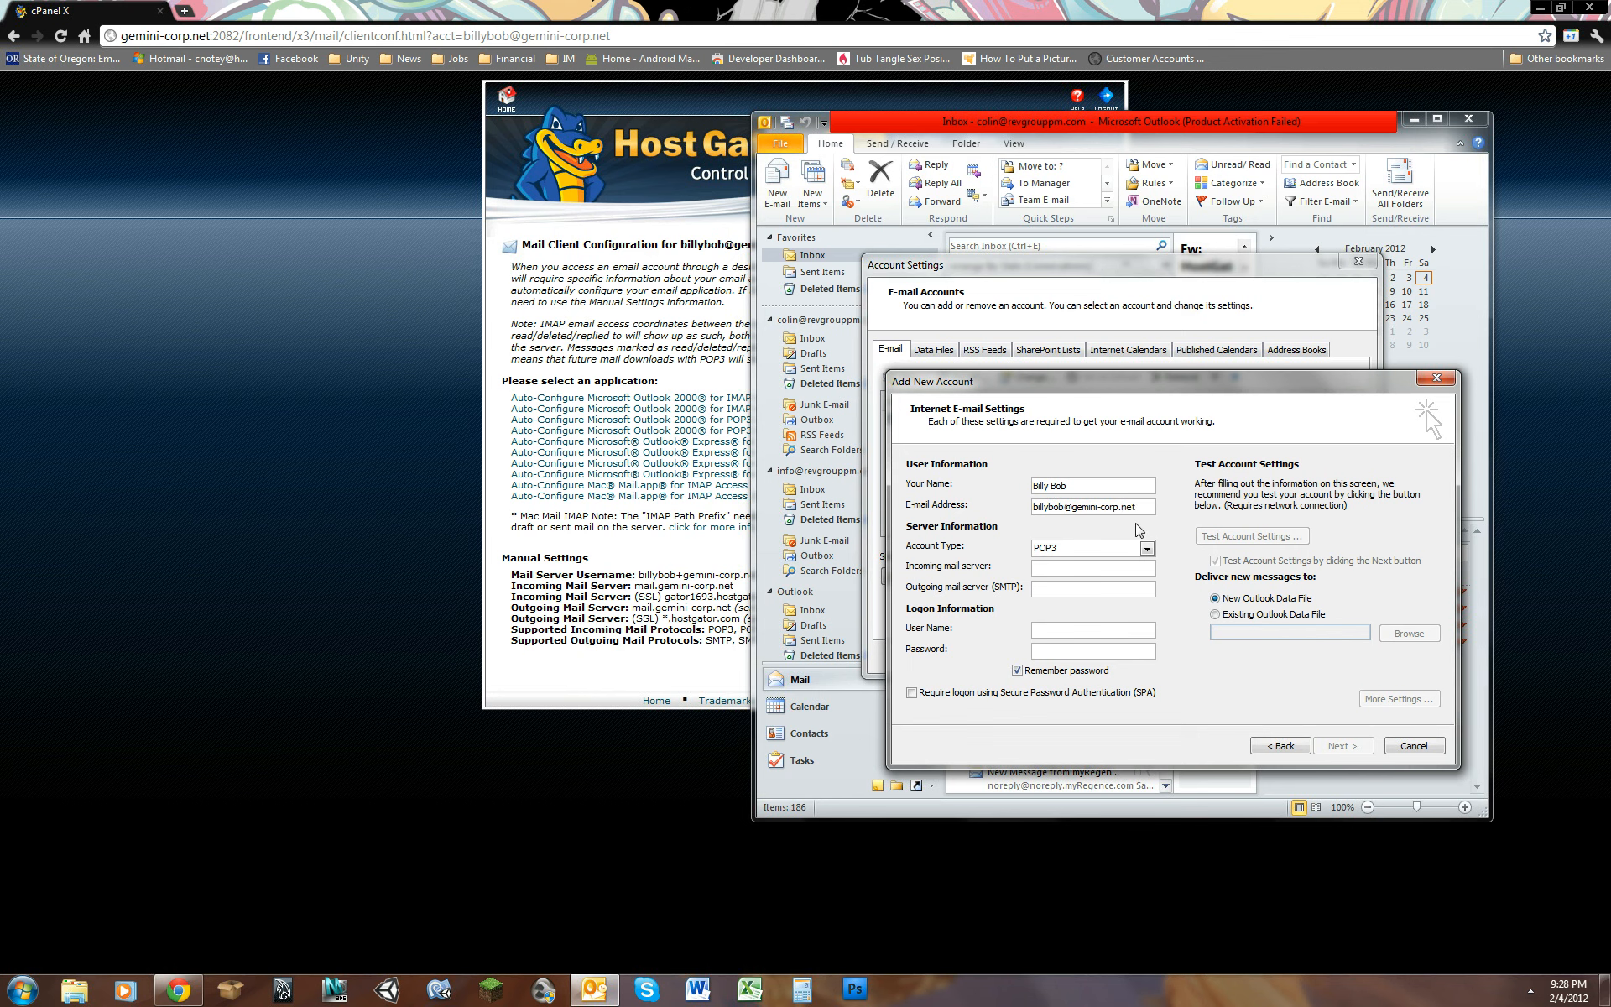
Step: Set both the incoming and outgoing mail servers to mail.gemini-corp.net
left_click(1117, 568)
type("mail.gemini-corp.net")
key("Tab")
type("mail.gemini-corp.net")
Step: Complete the logon information with the mail server username, joining mailbox name and domain with a plus sign, and the mailbox password
left_click(1088, 630)
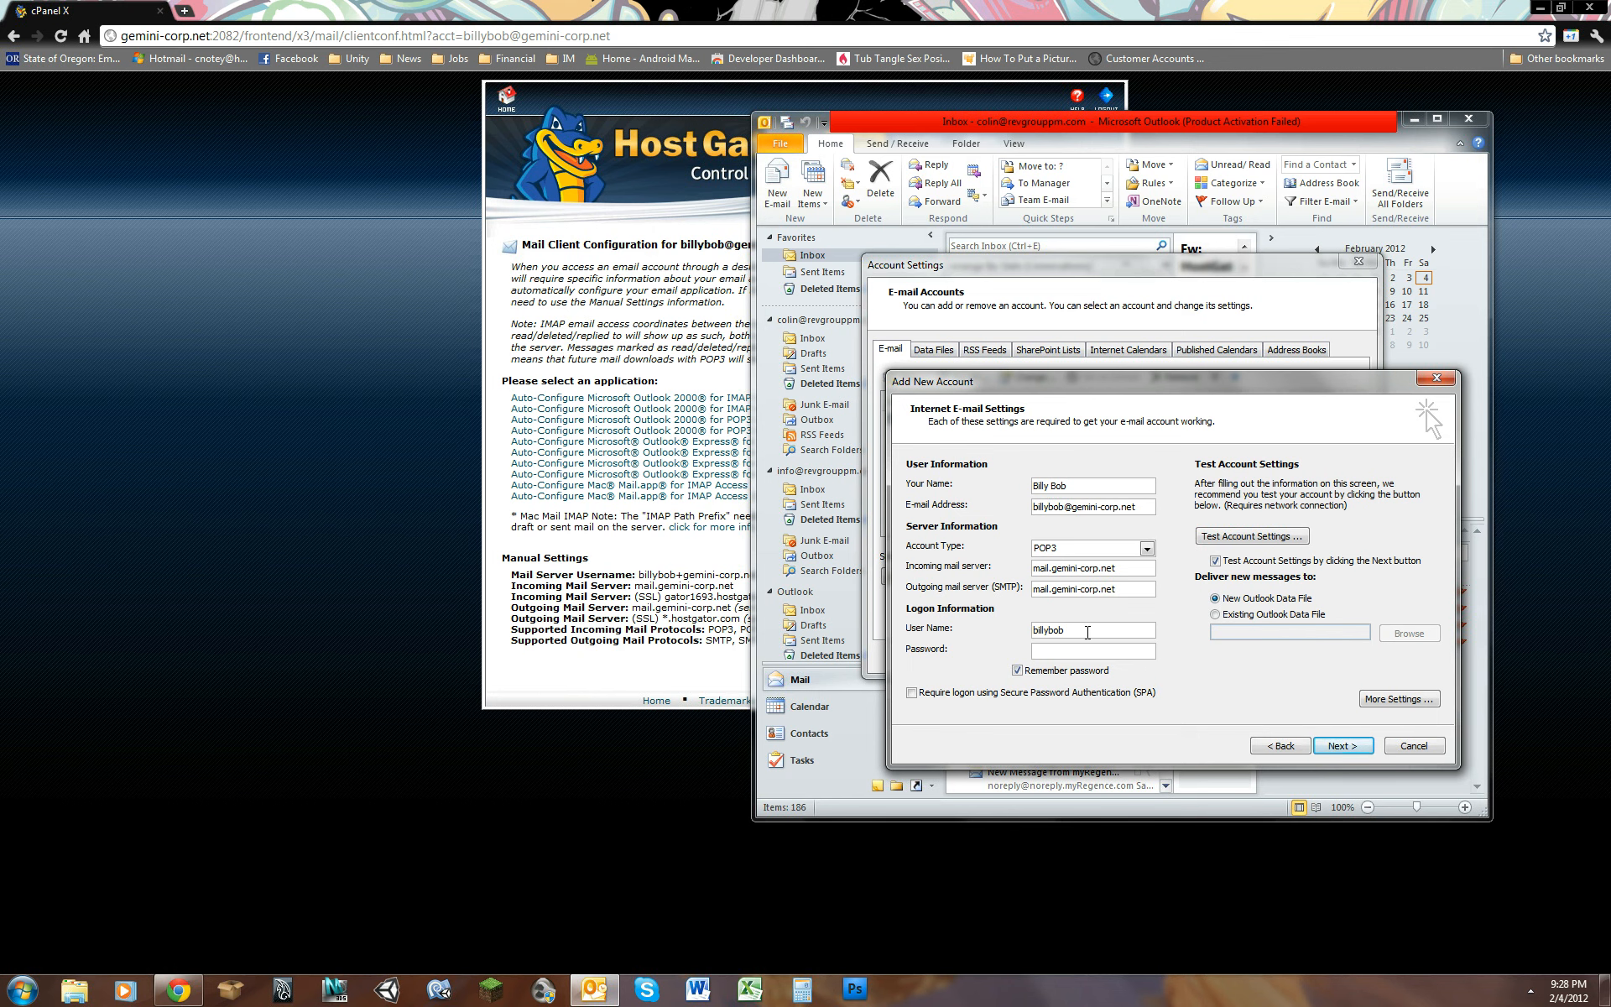
type("+gemini-corp.net")
key("Tab")
type("*****")
Step: Set the outgoing server (SMTP) port to 26 in the account's advanced settings
left_click(1413, 700)
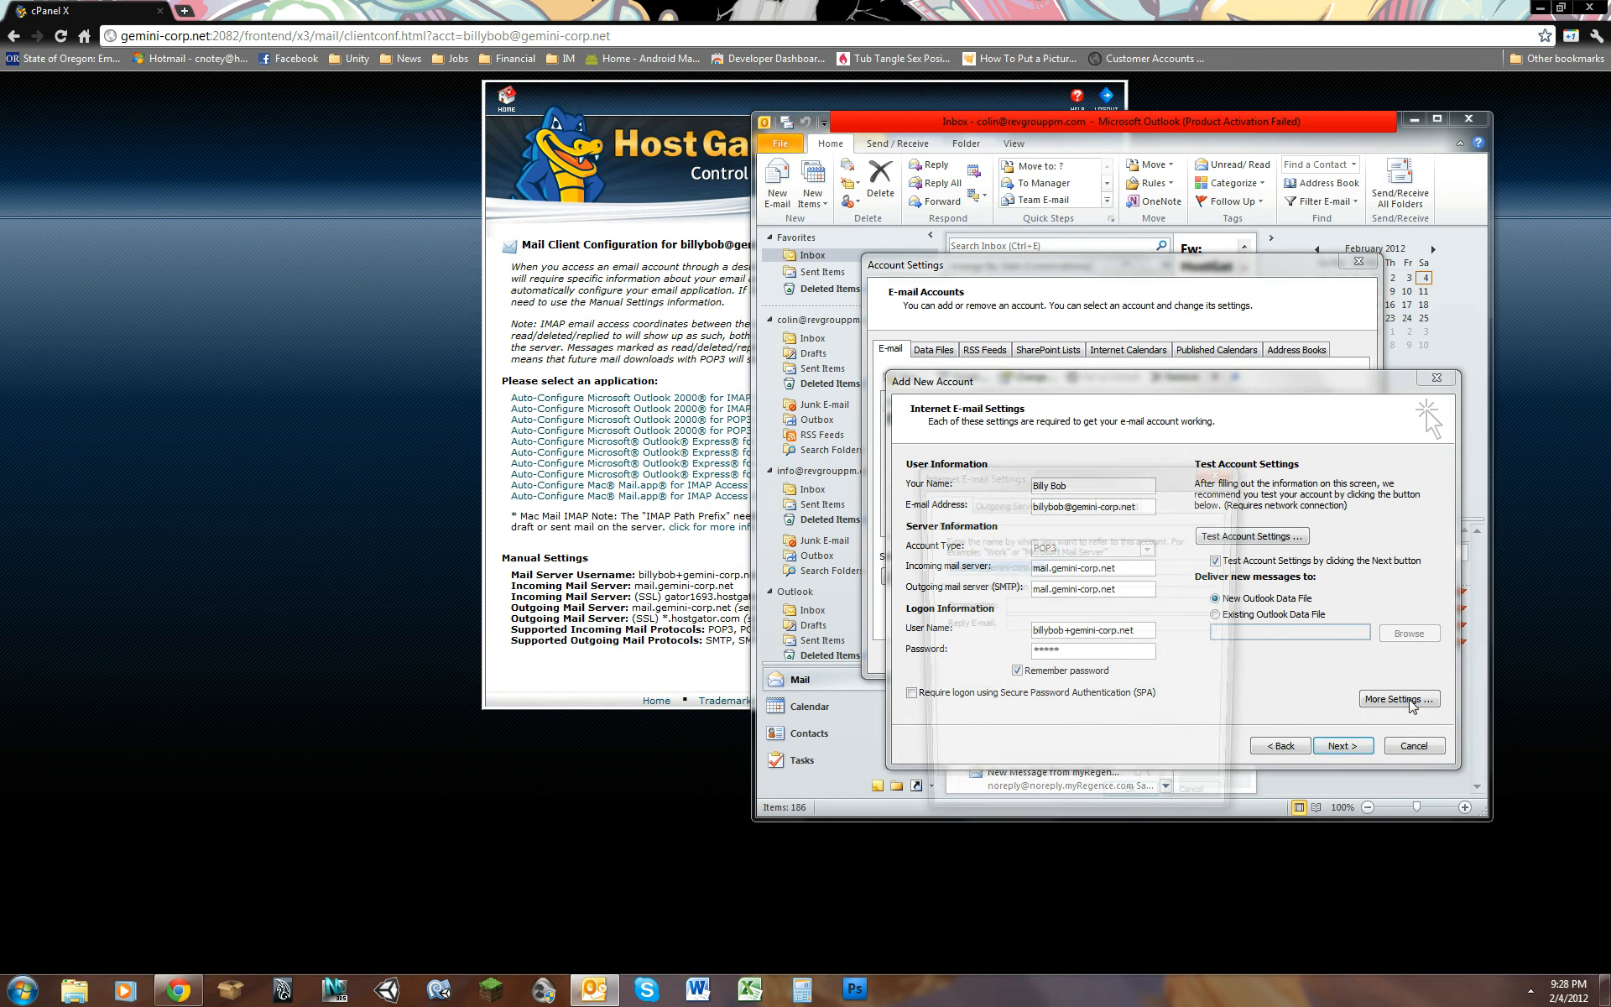
left_click(1121, 502)
left_click(1075, 580)
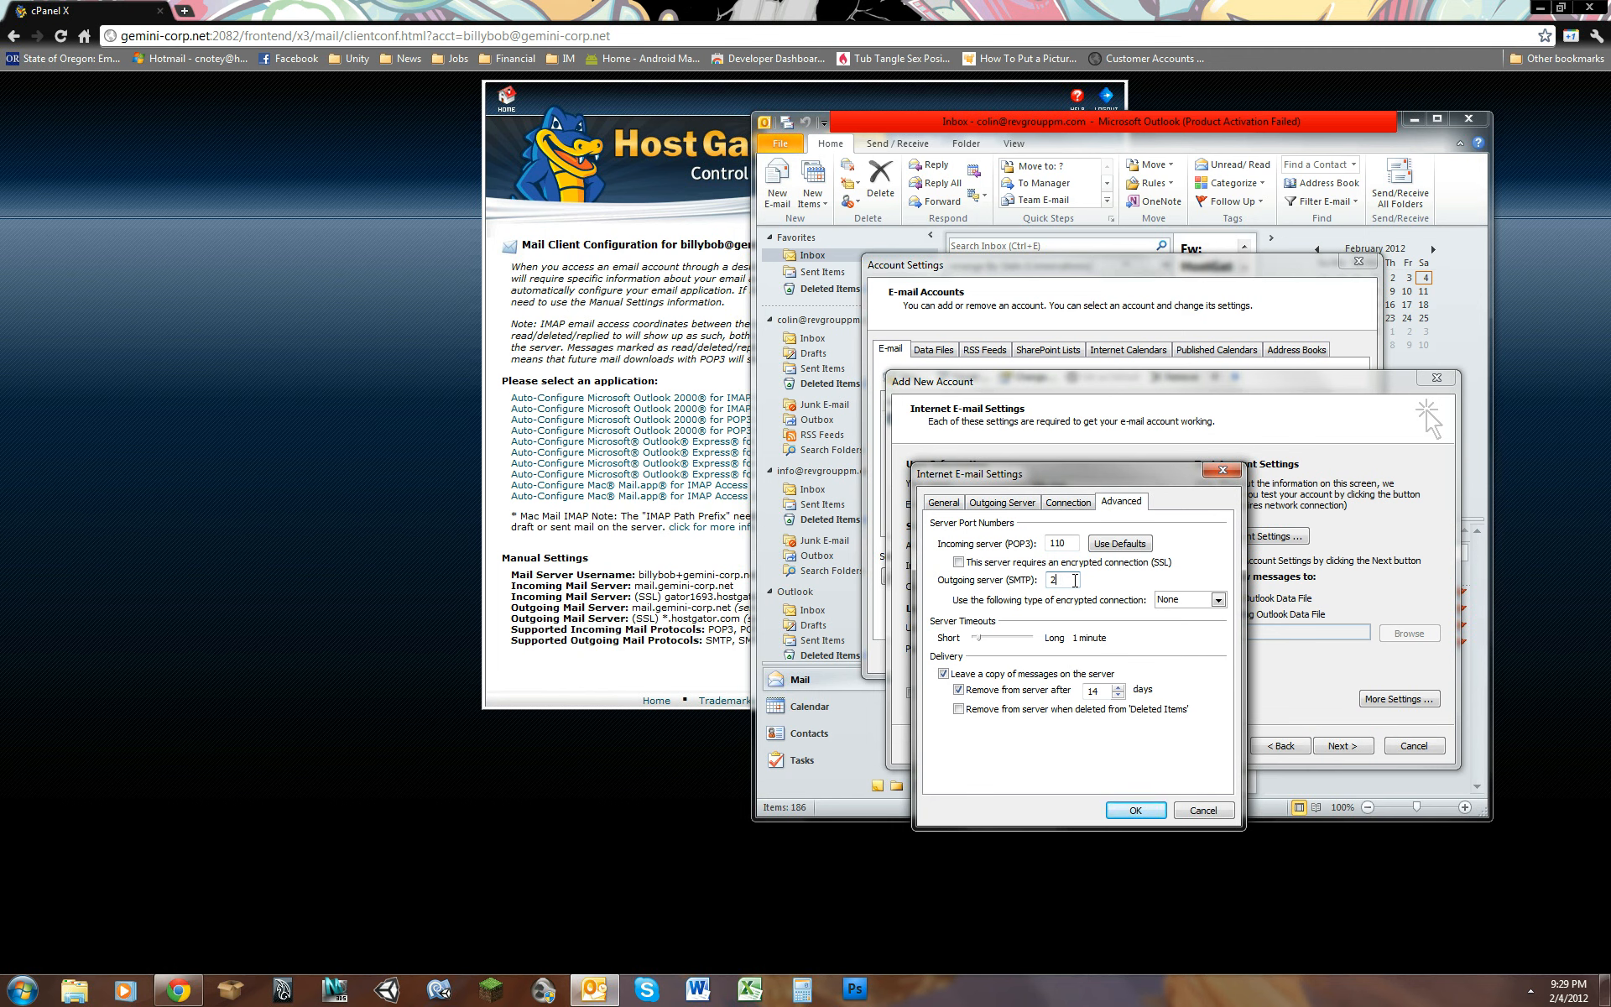
type("6")
left_click(1135, 810)
Step: Test the account settings and finish adding the new e-mail account
left_click(1265, 539)
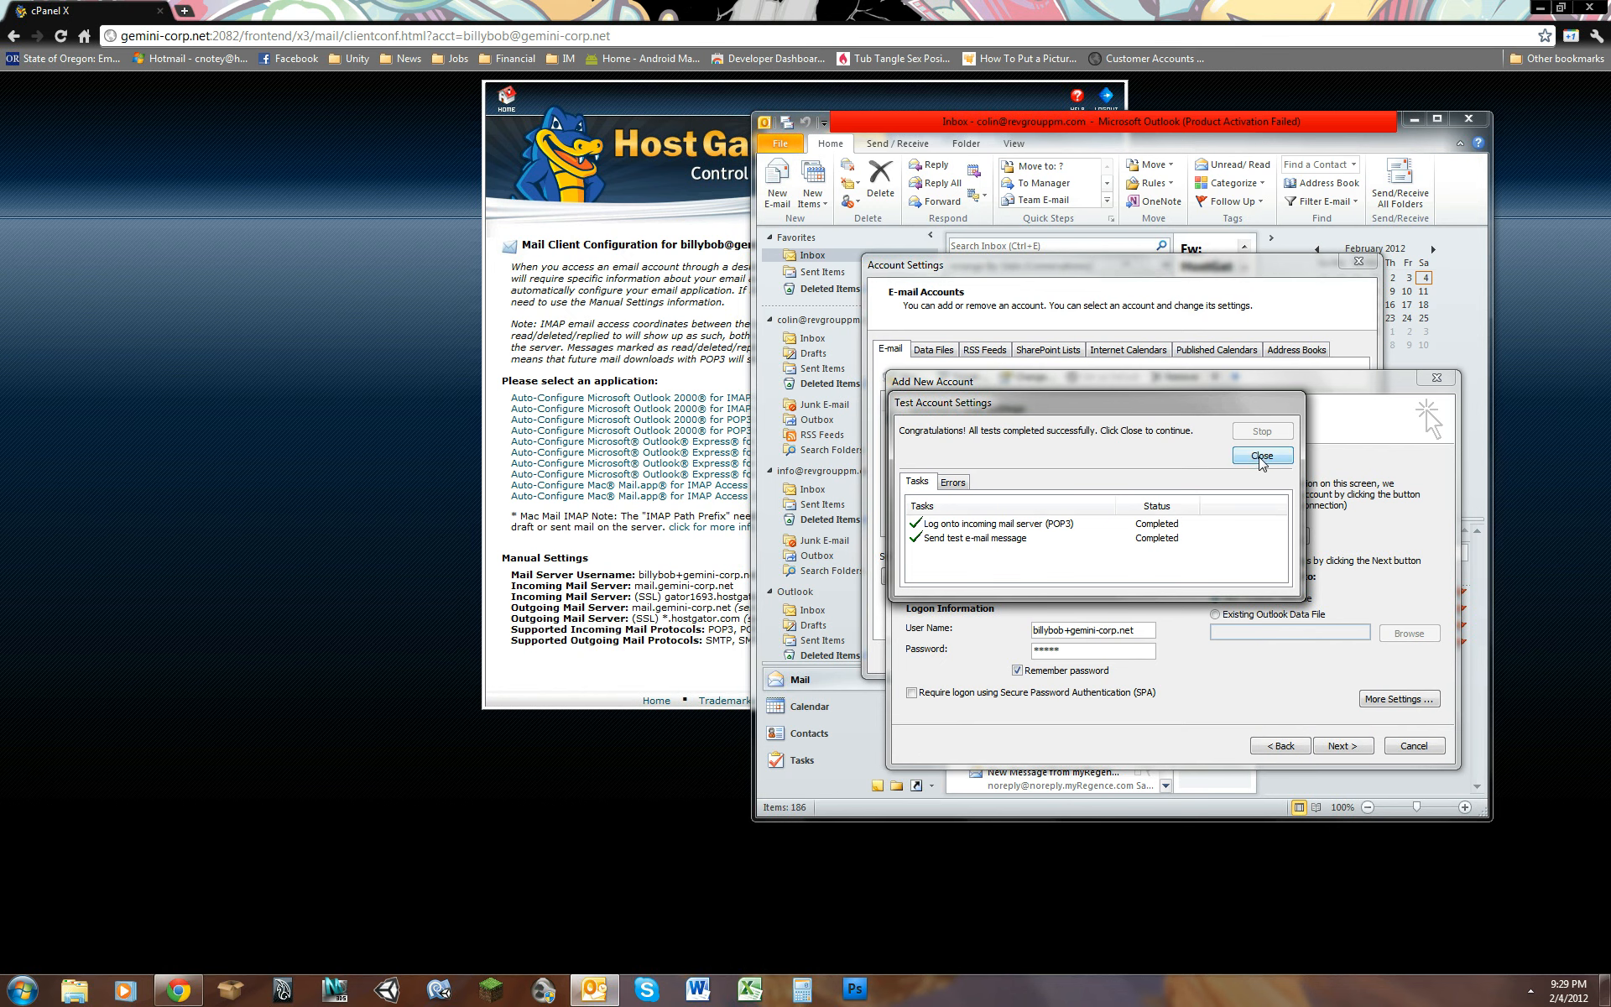
left_click(1261, 457)
left_click(1343, 746)
left_click(1262, 455)
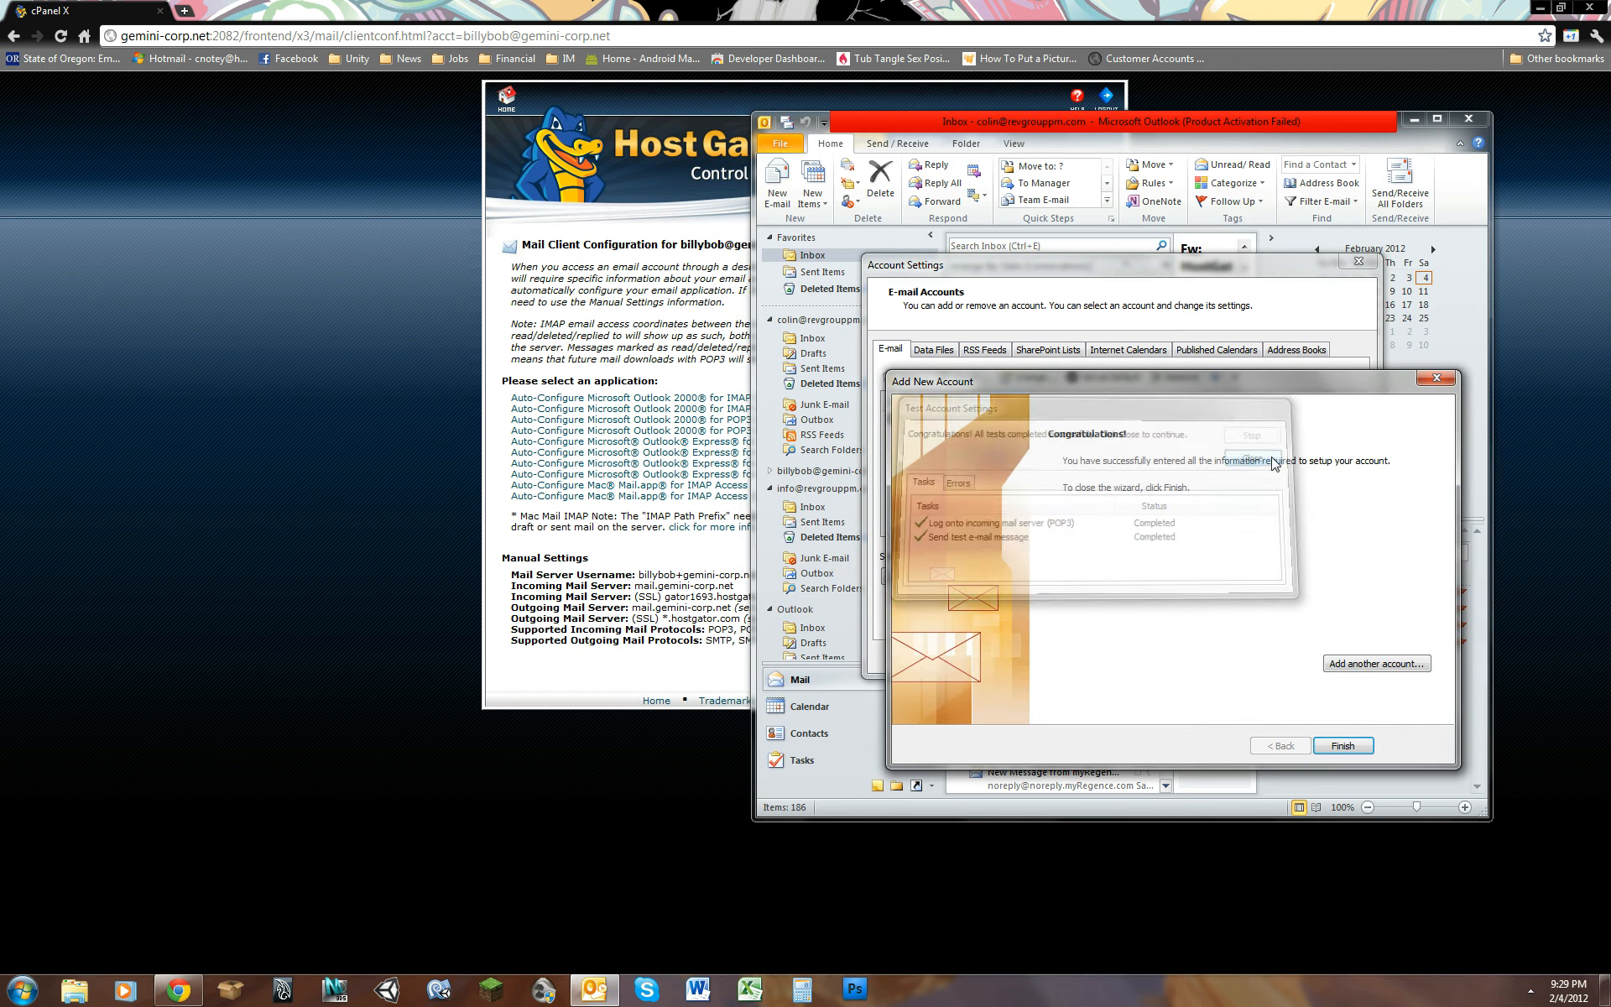
left_click(1341, 743)
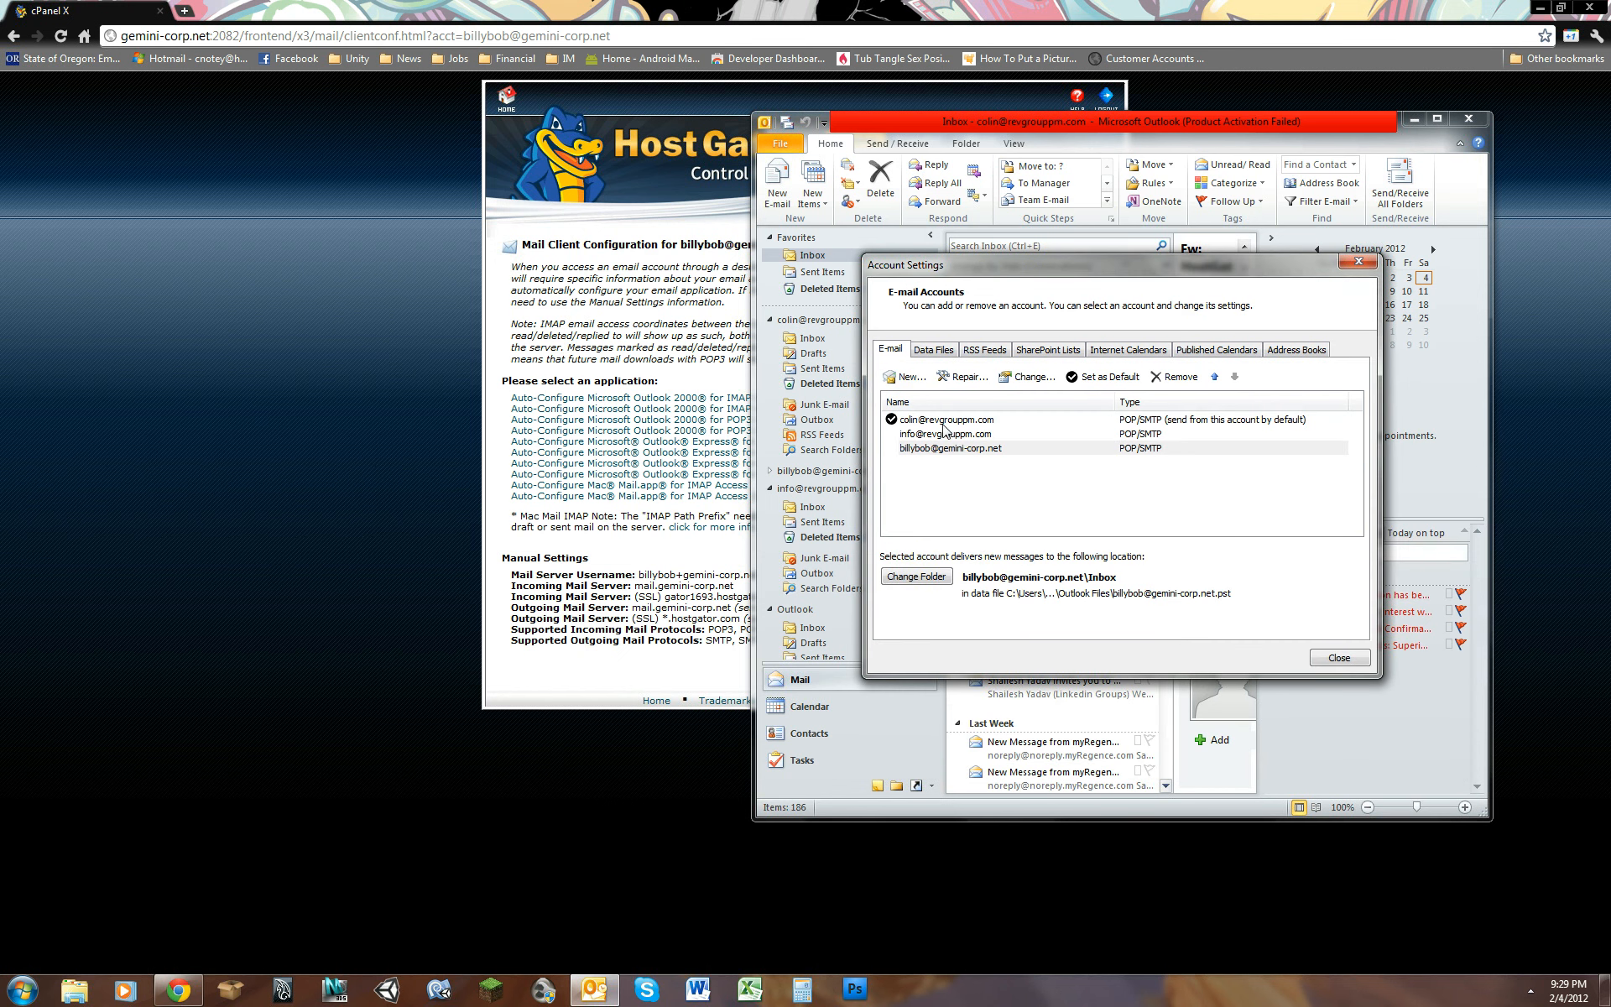
Step: Remove the newly added gemini-corp.net account from the e-mail account list
left_click(954, 451)
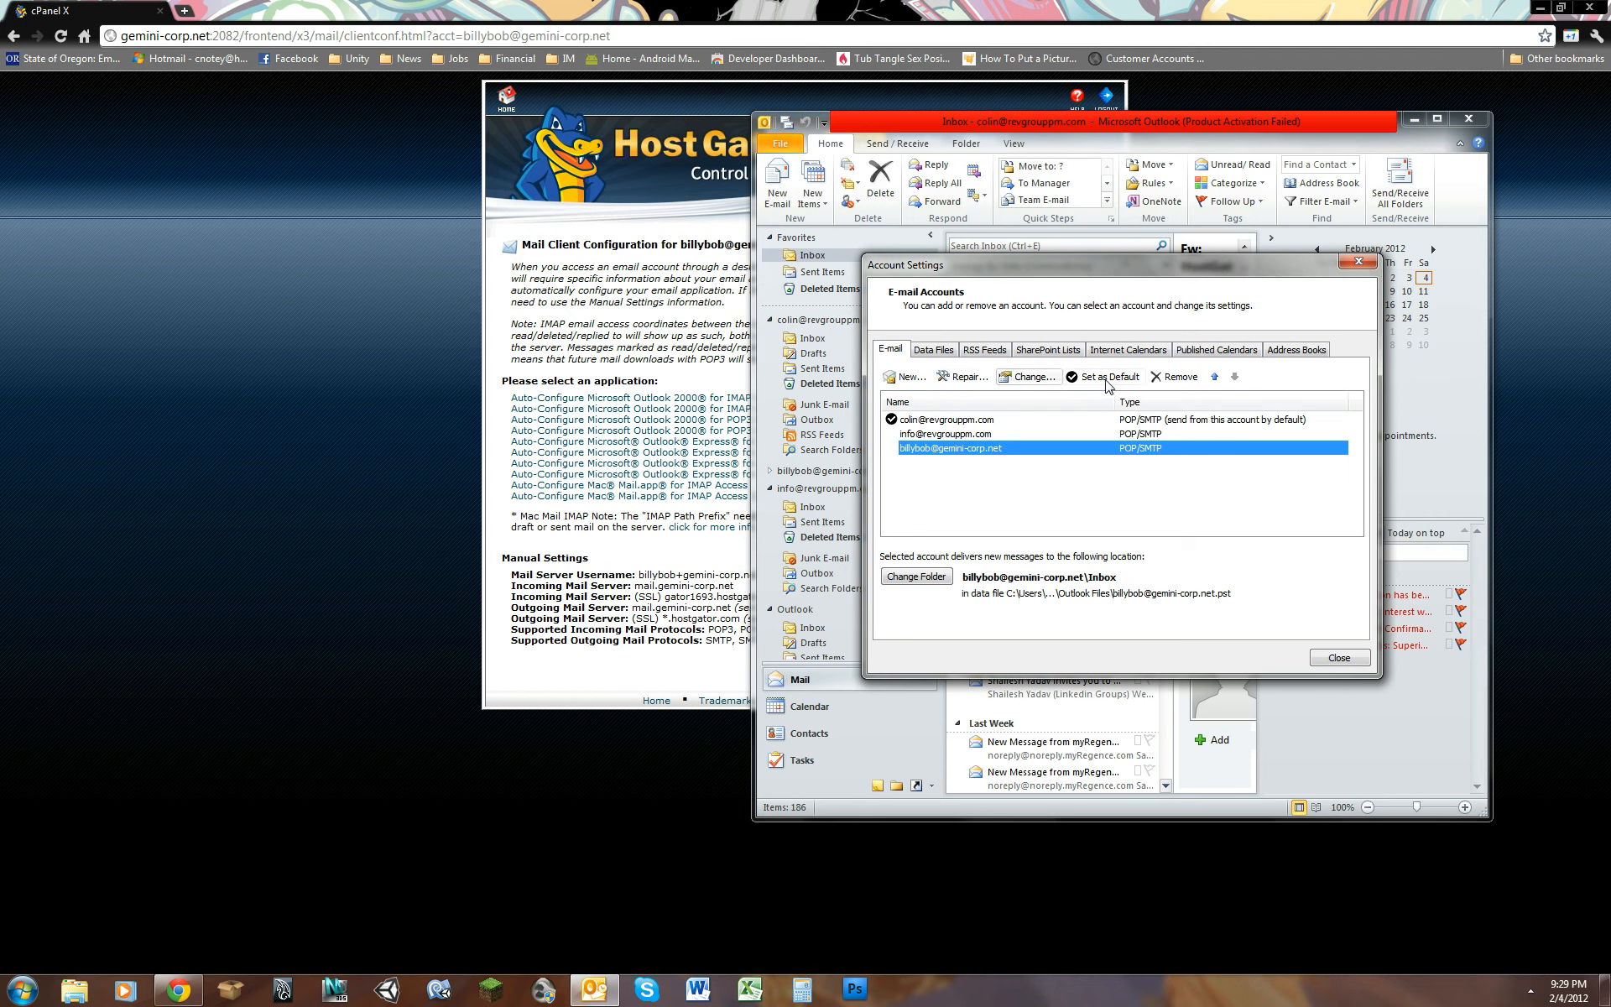
left_click(1175, 377)
left_click(875, 551)
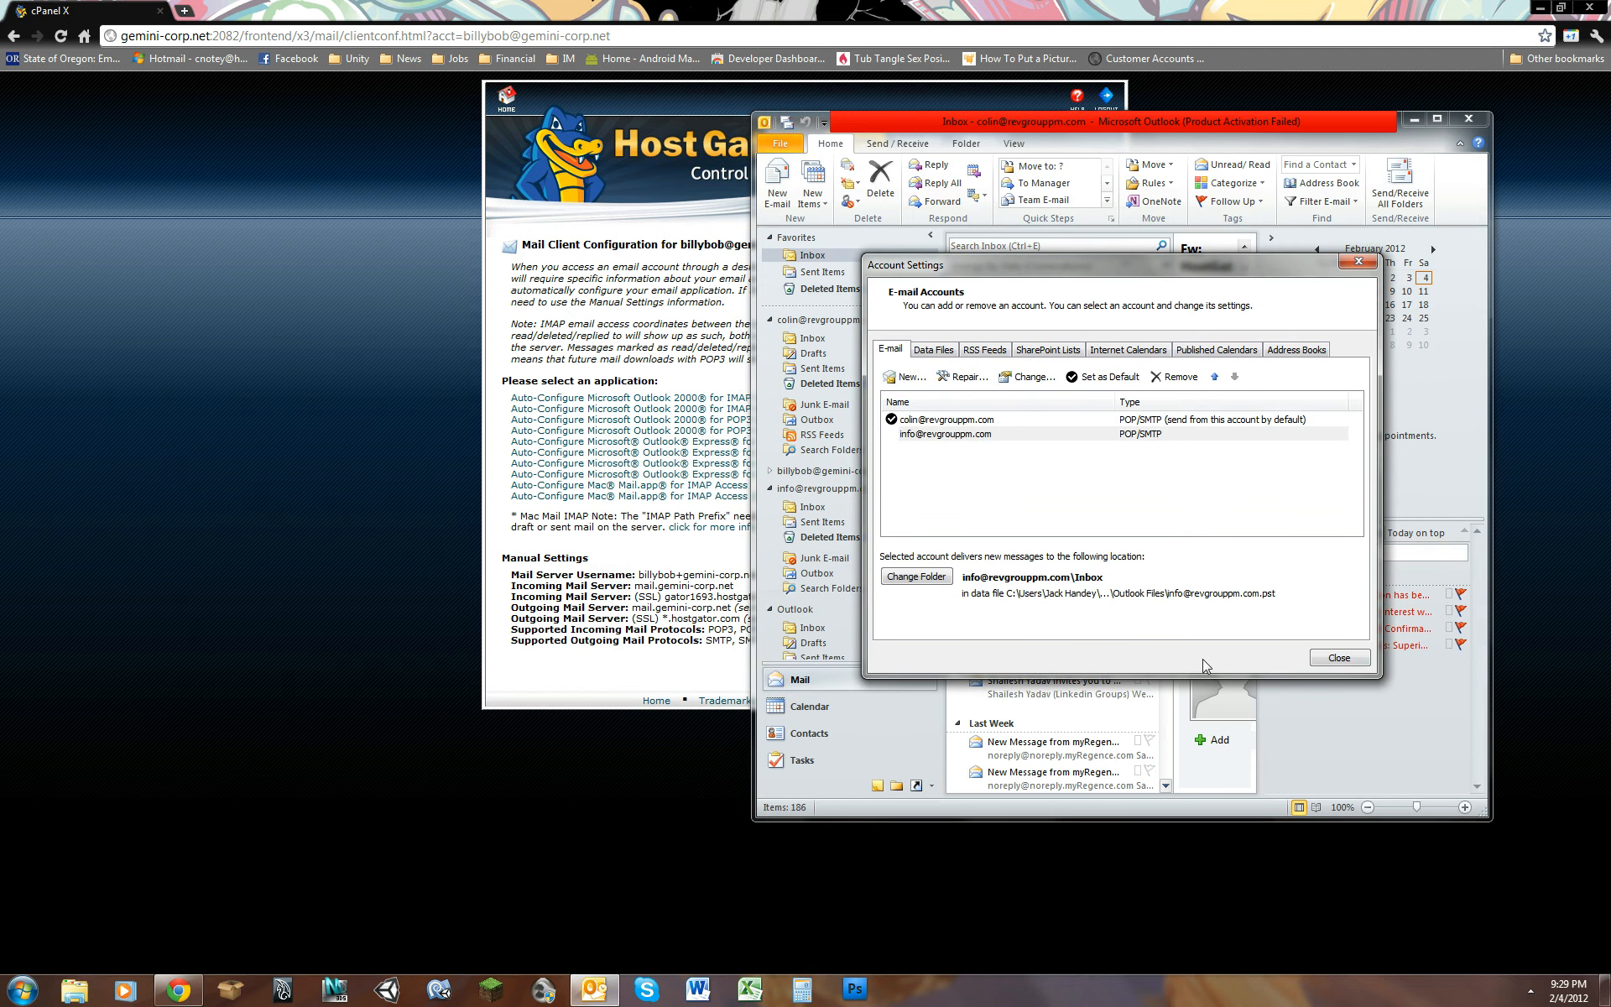
Step: Close the account settings and Outlook, and return to the cPanel home page in the browser
left_click(1339, 658)
left_click(1468, 119)
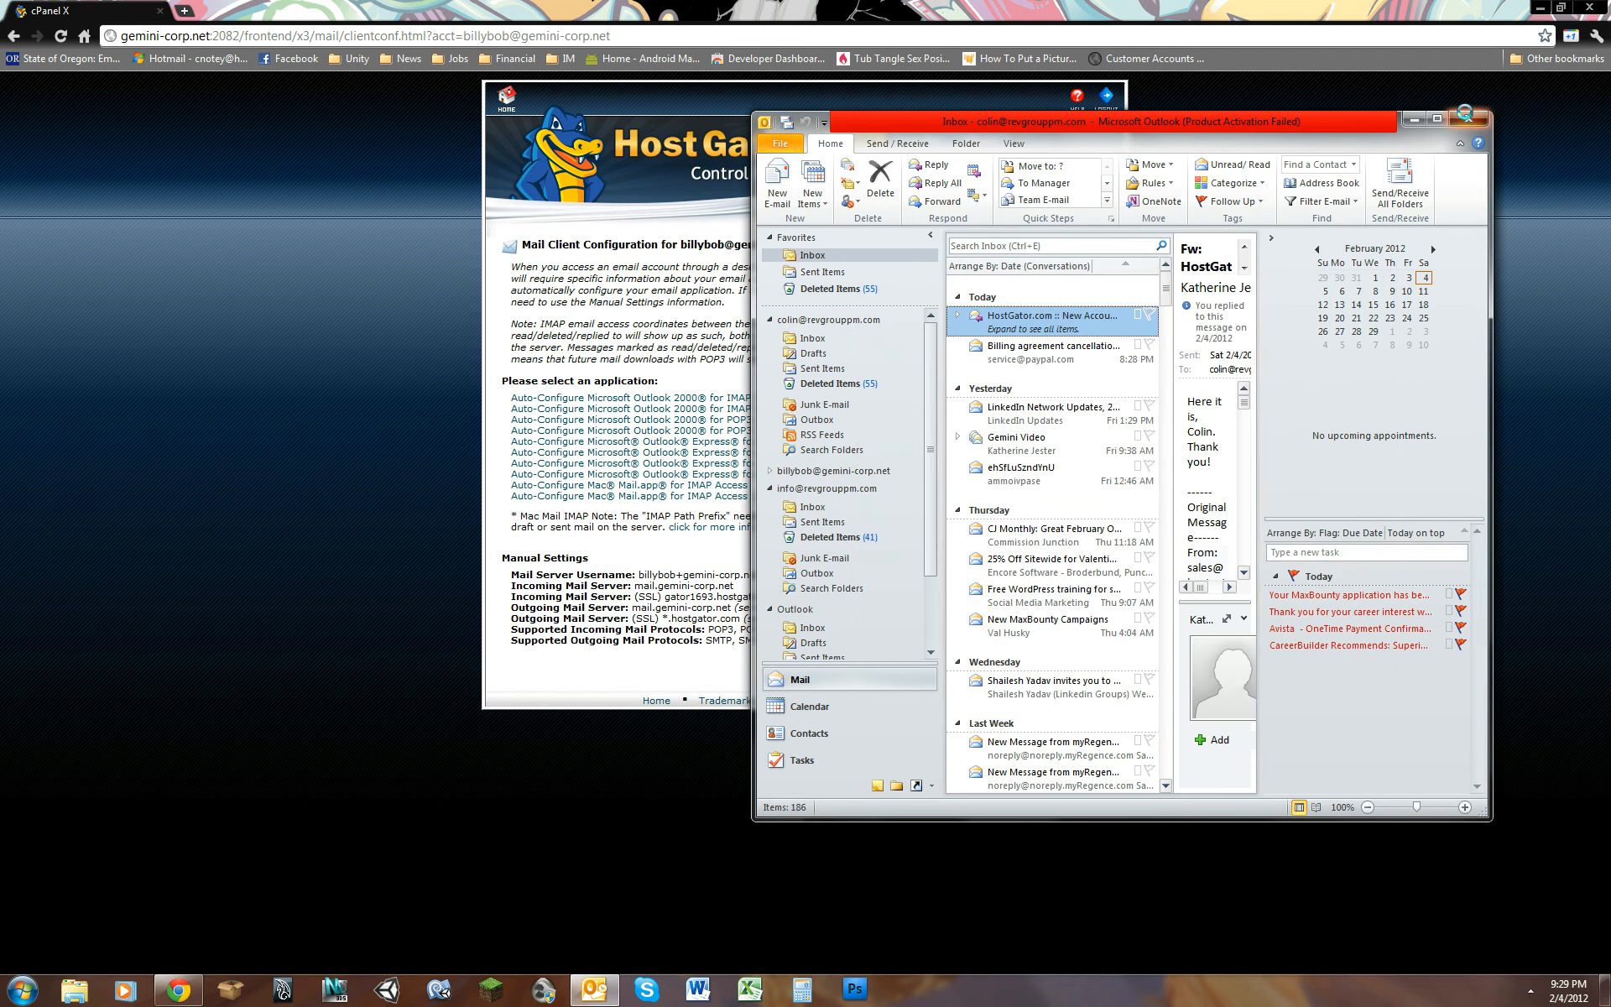
left_click(507, 97)
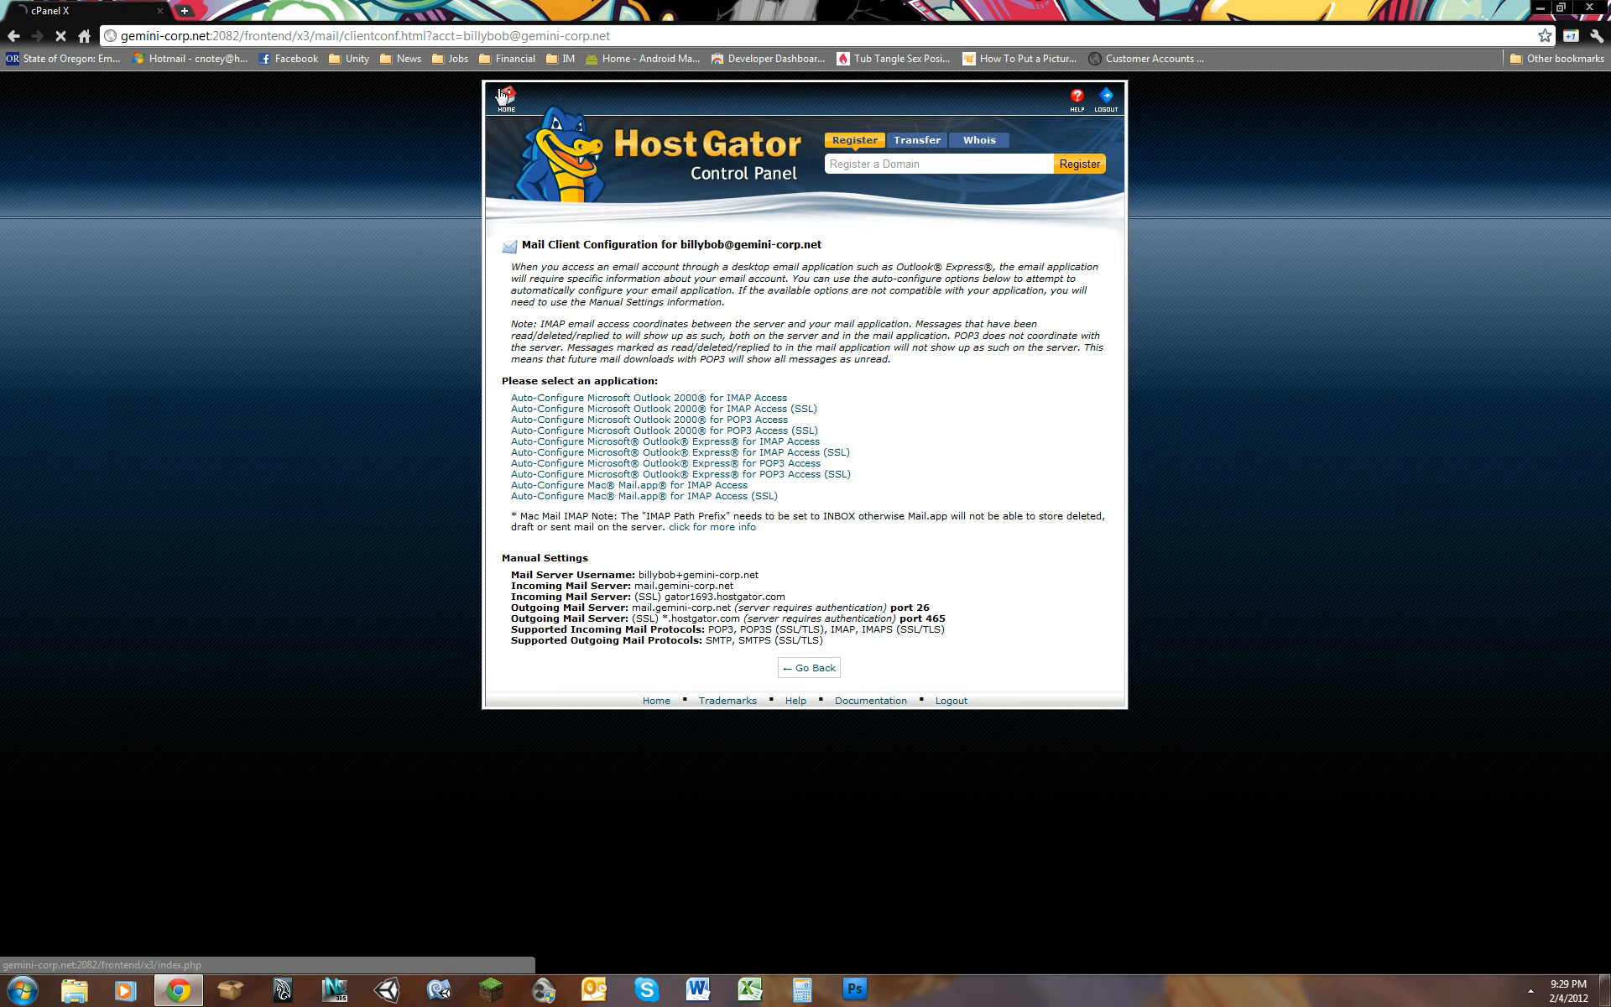
Step: Look over the billing system's credit card update and contact information pages, and close the billing site
scroll(1304, 391, "down", 1)
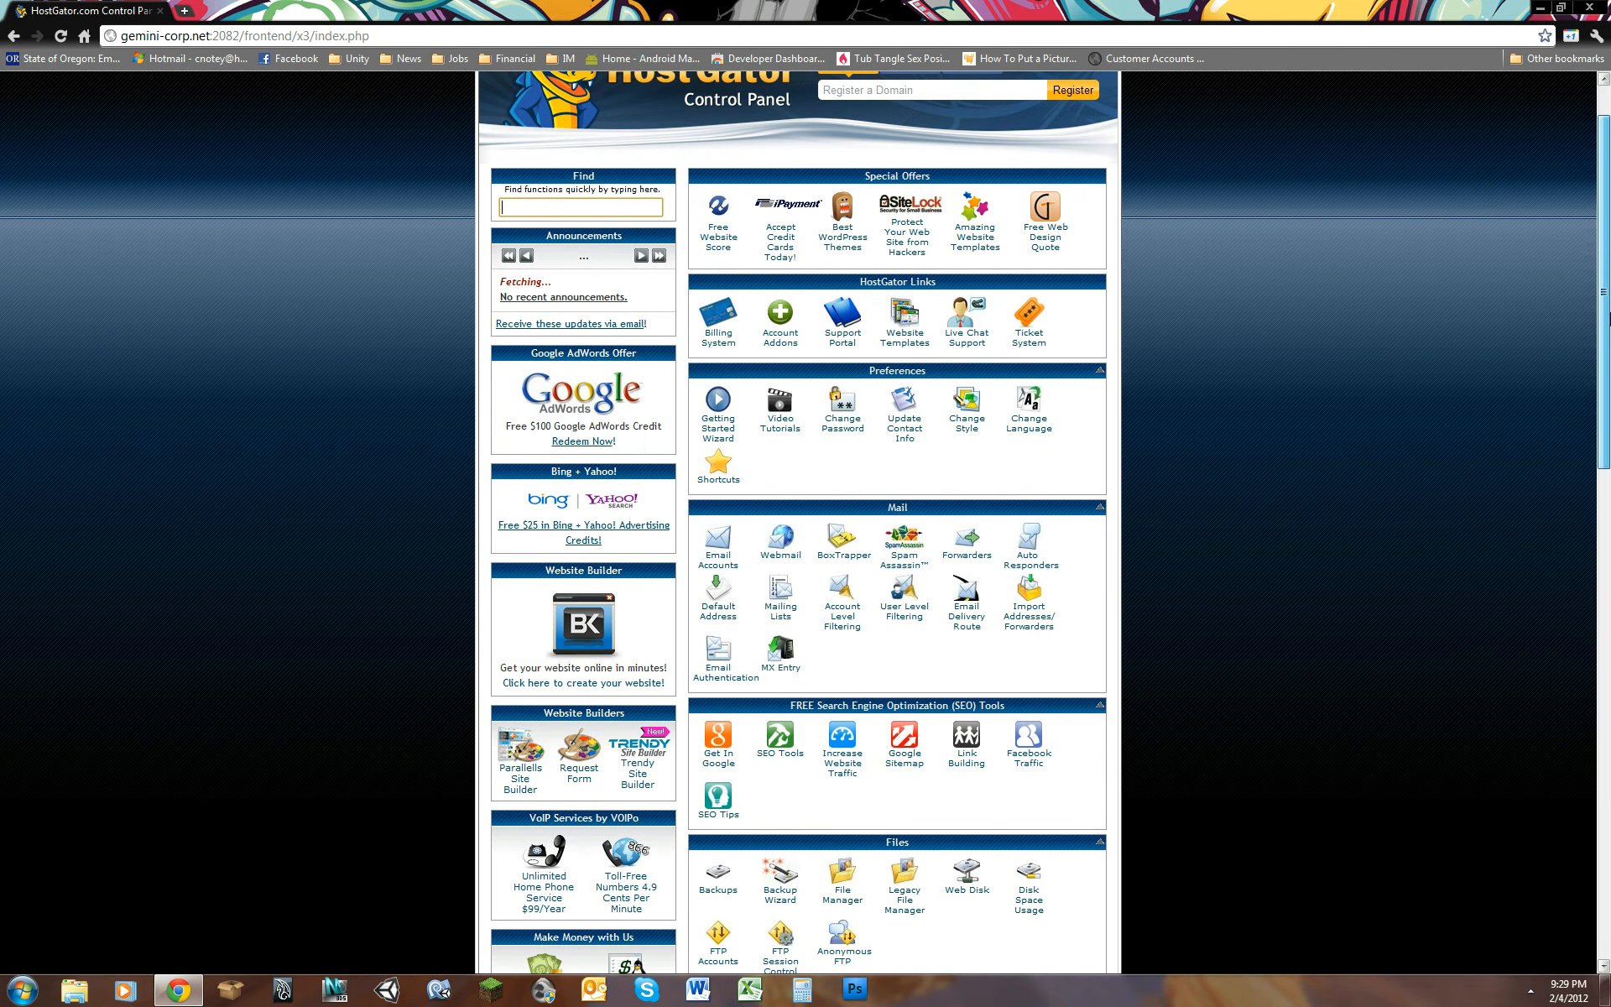
scroll(797, 520, "down", 10)
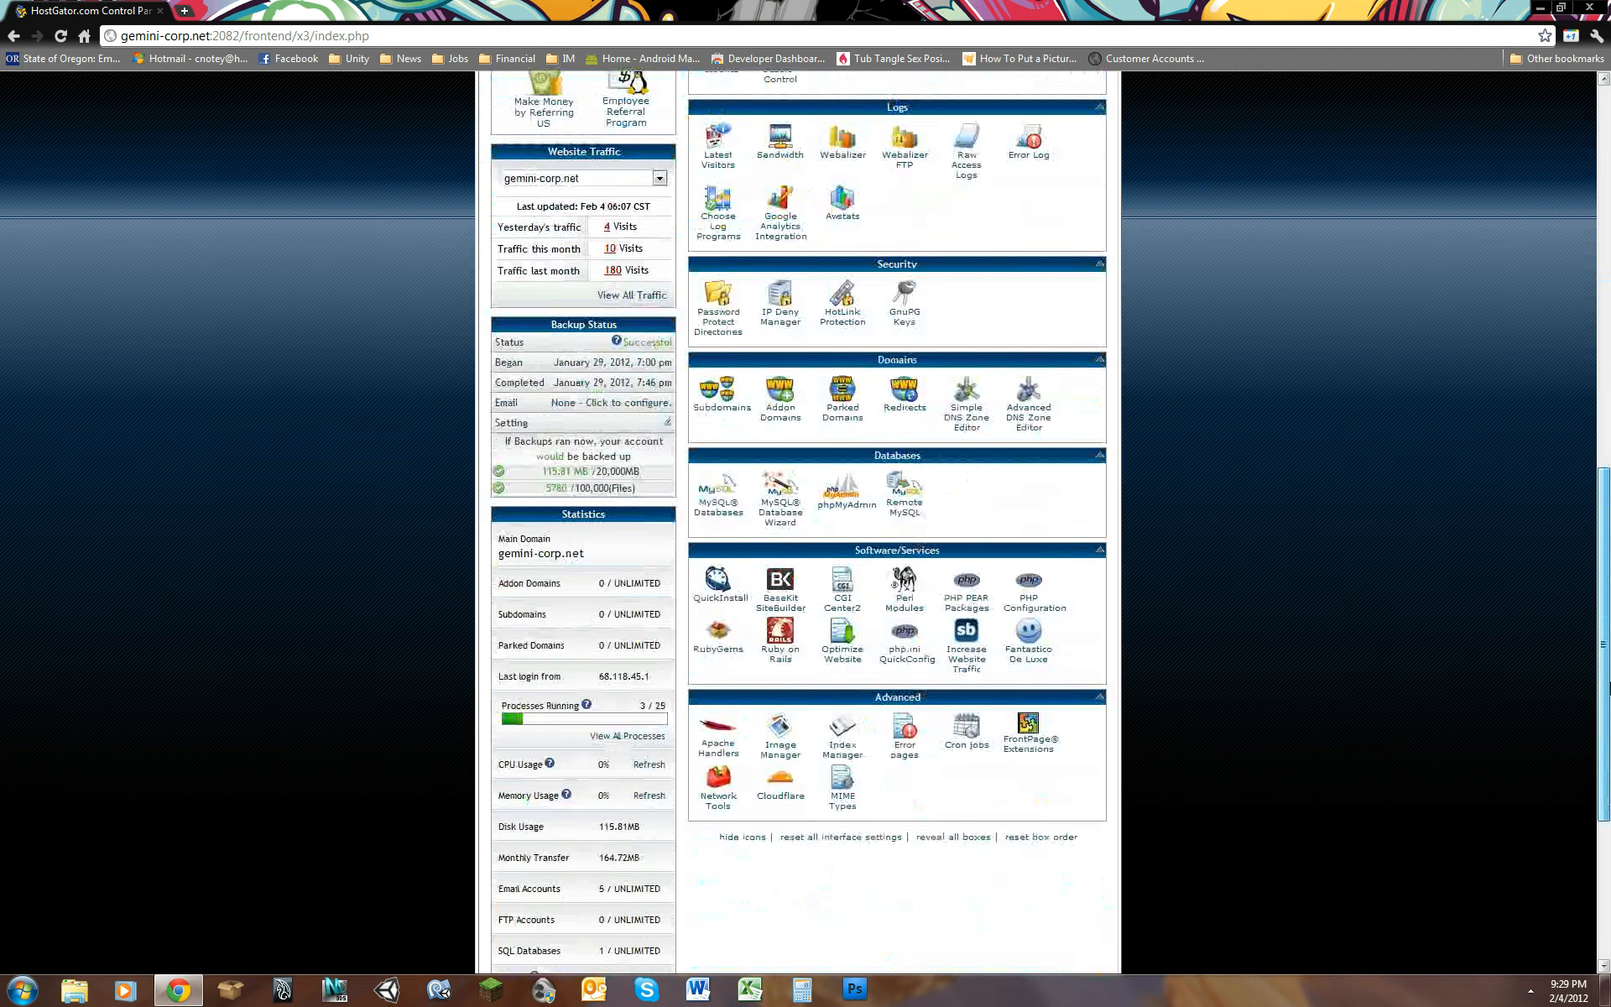
scroll(898, 520, "up", 9)
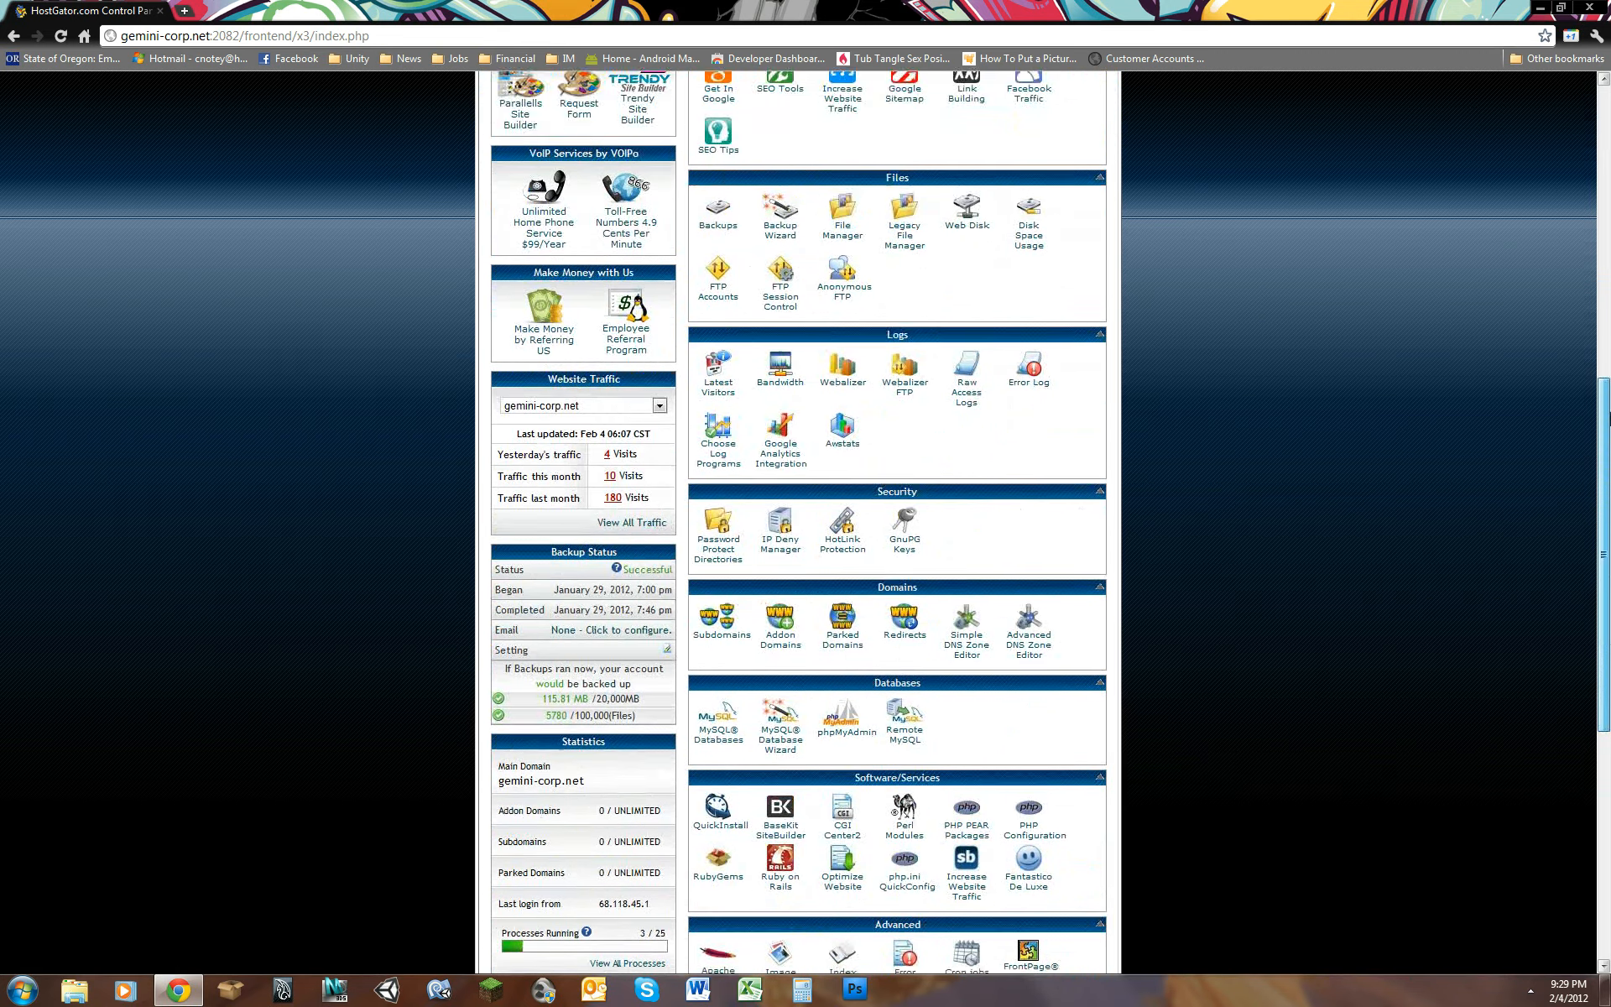
left_click_drag(1609, 338, 1608, 290)
left_click(723, 330)
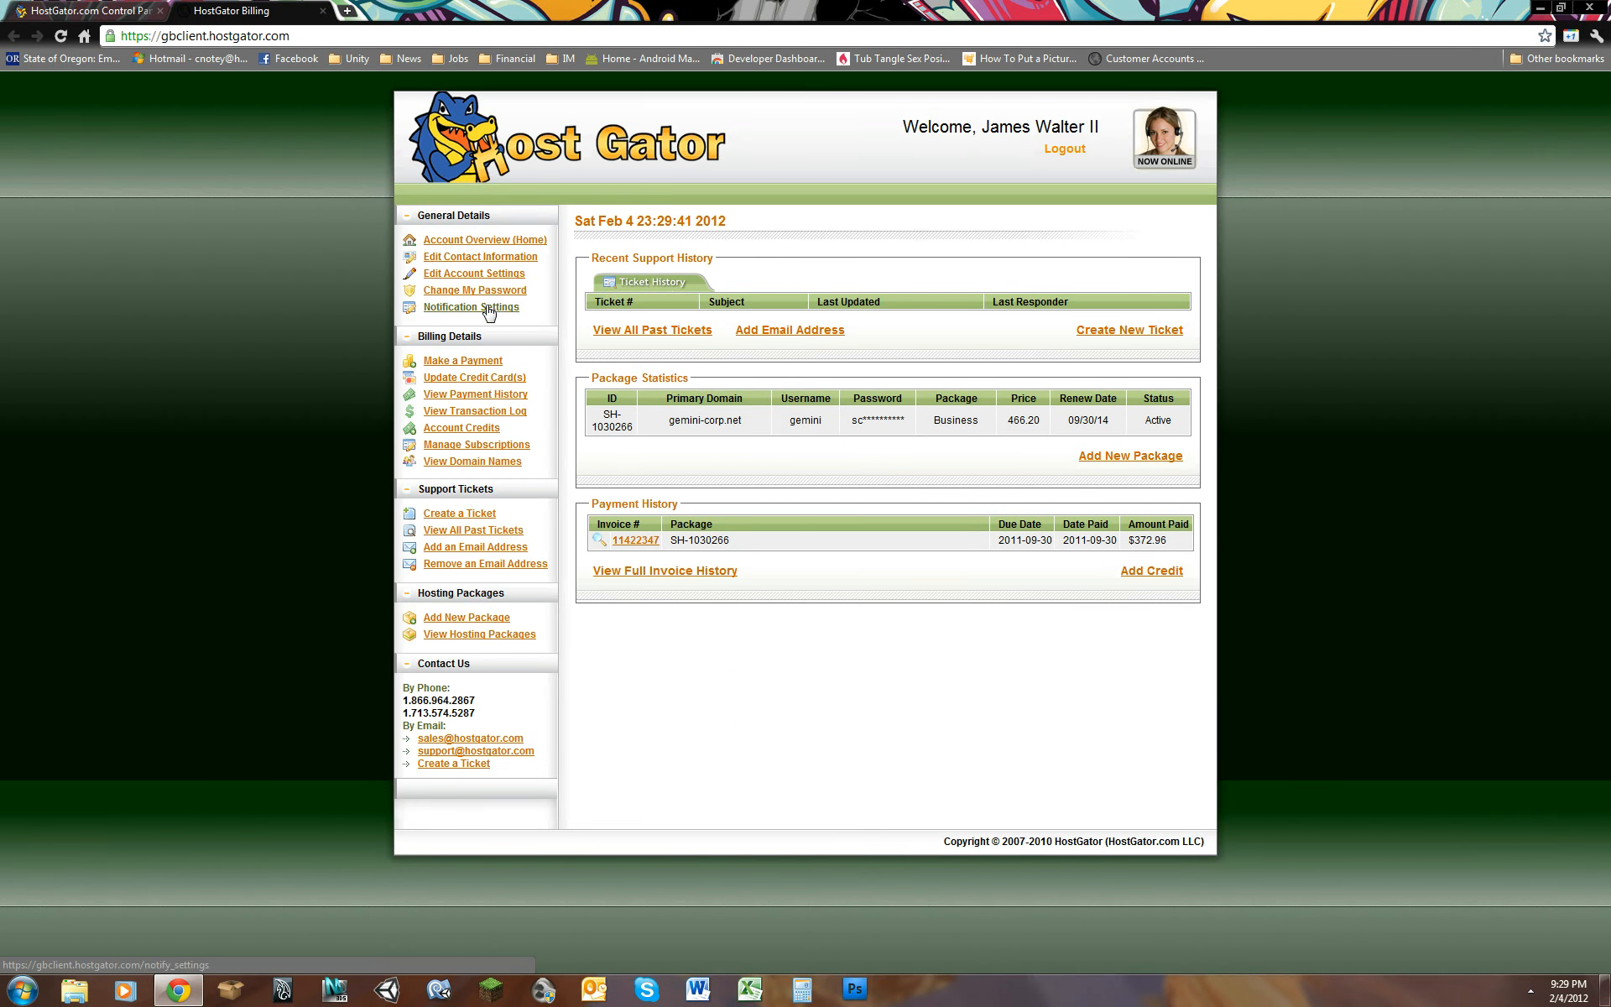
left_click(486, 379)
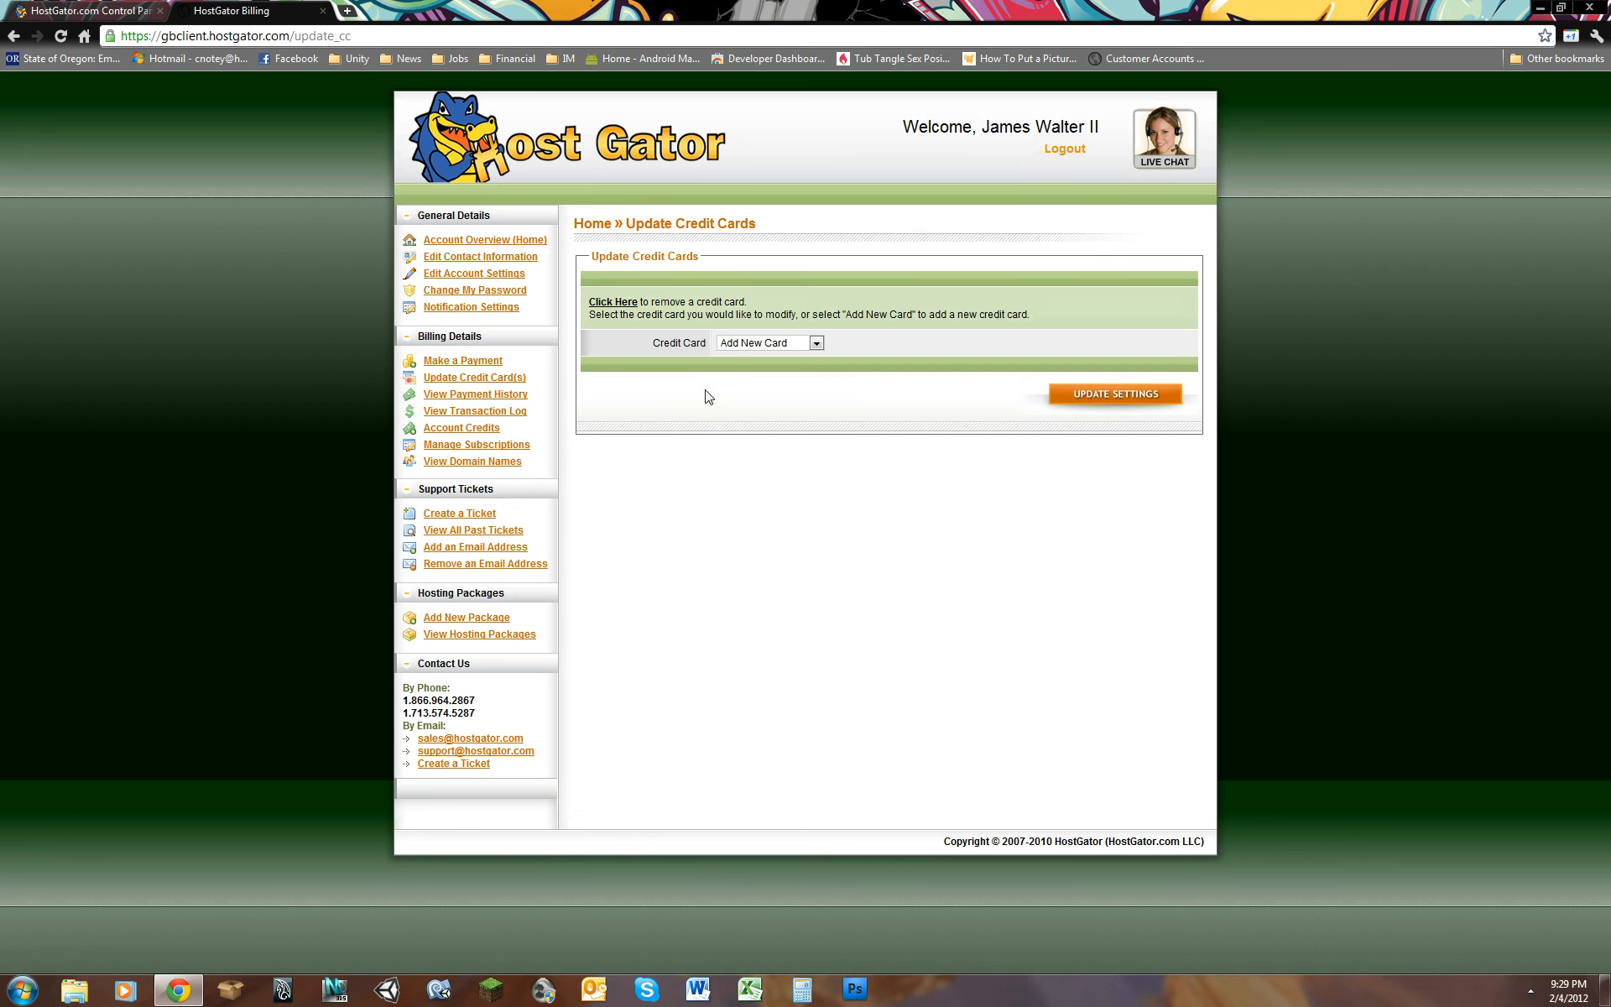
left_click(495, 258)
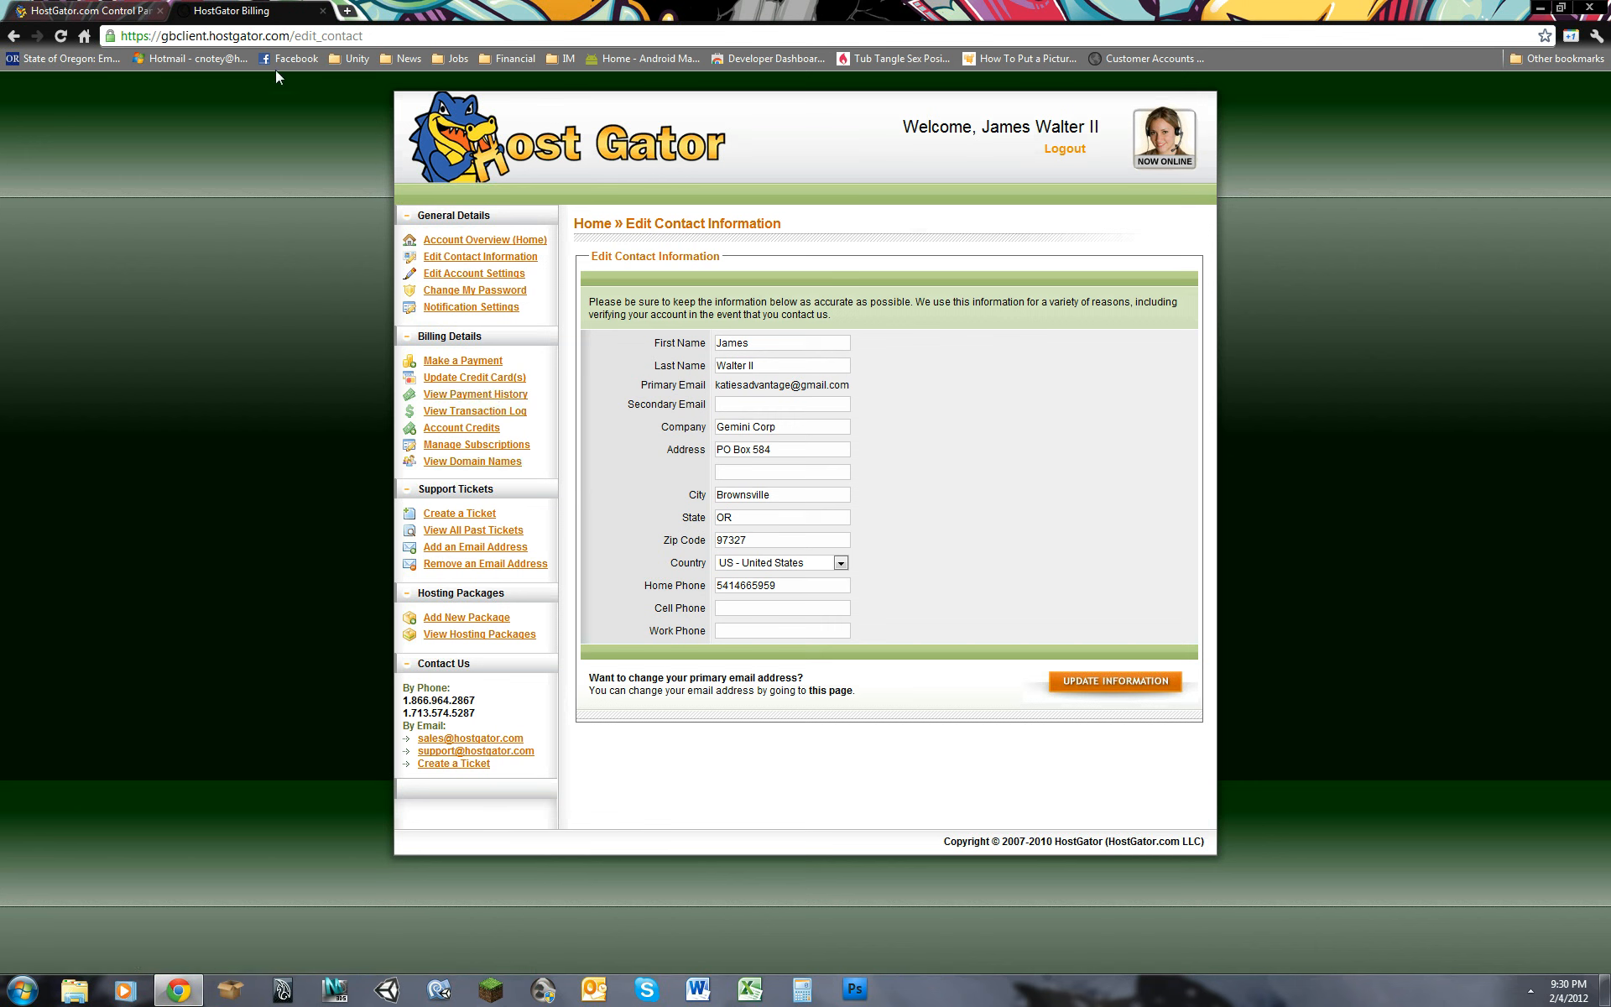
left_click(321, 12)
left_click(1130, 470)
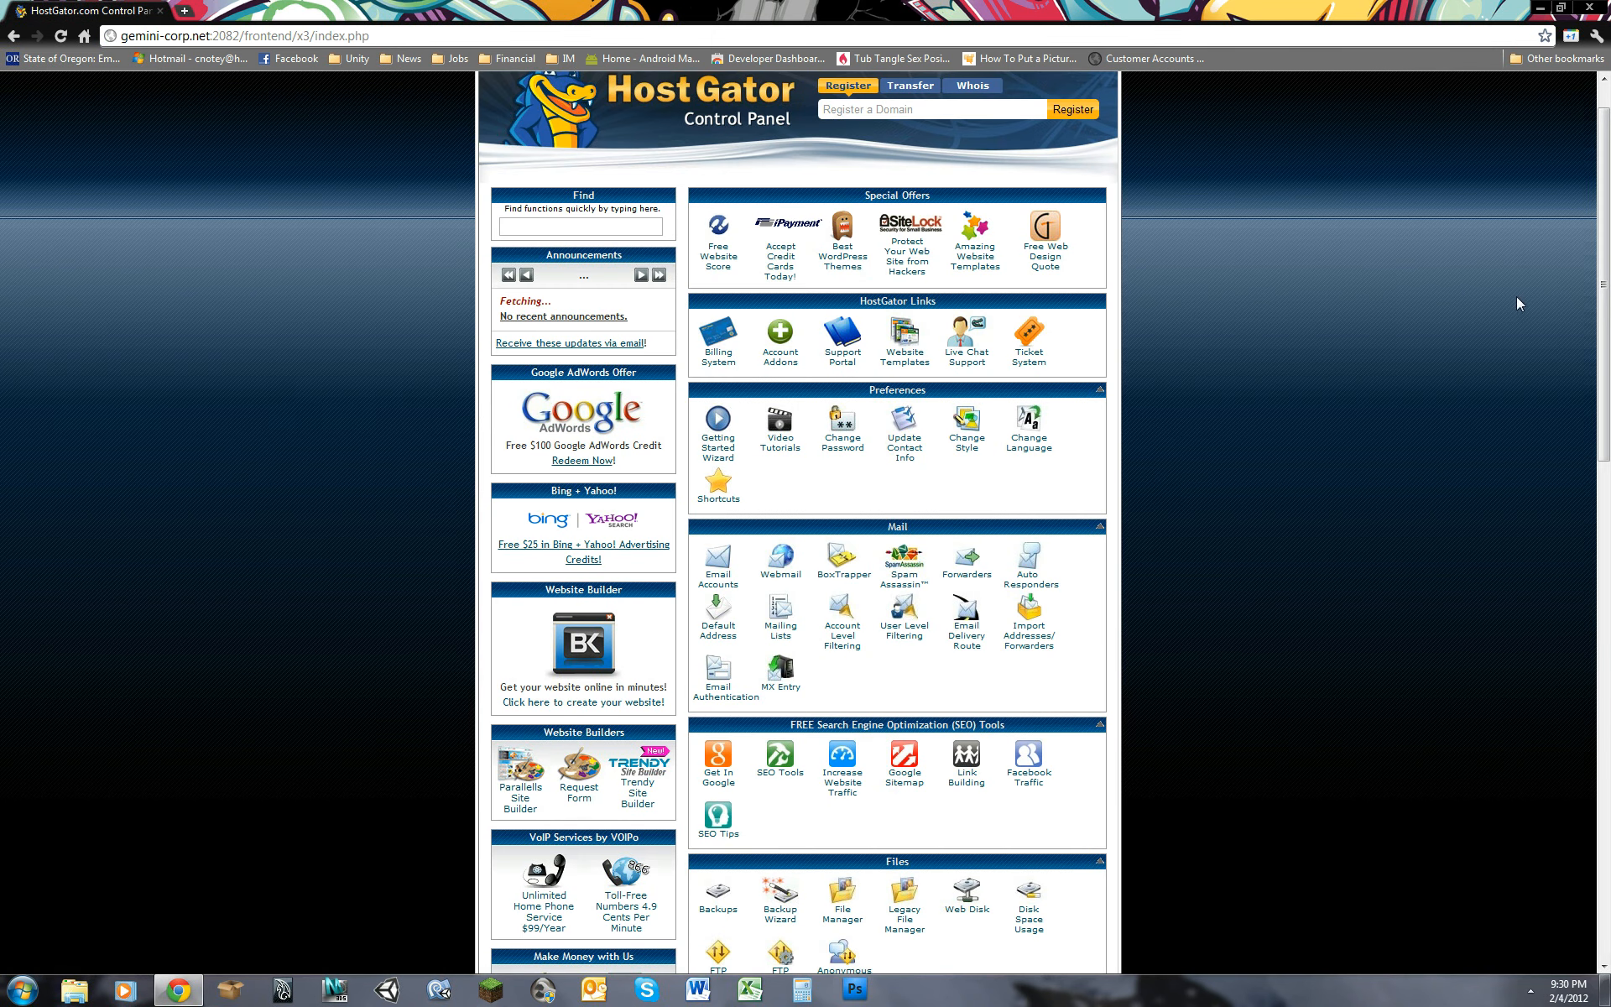
Step: View the Web Root (public_html/www) directory in the File Manager and close it
scroll(1603, 277, "down", 1)
left_click_drag(1610, 262, 1610, 481)
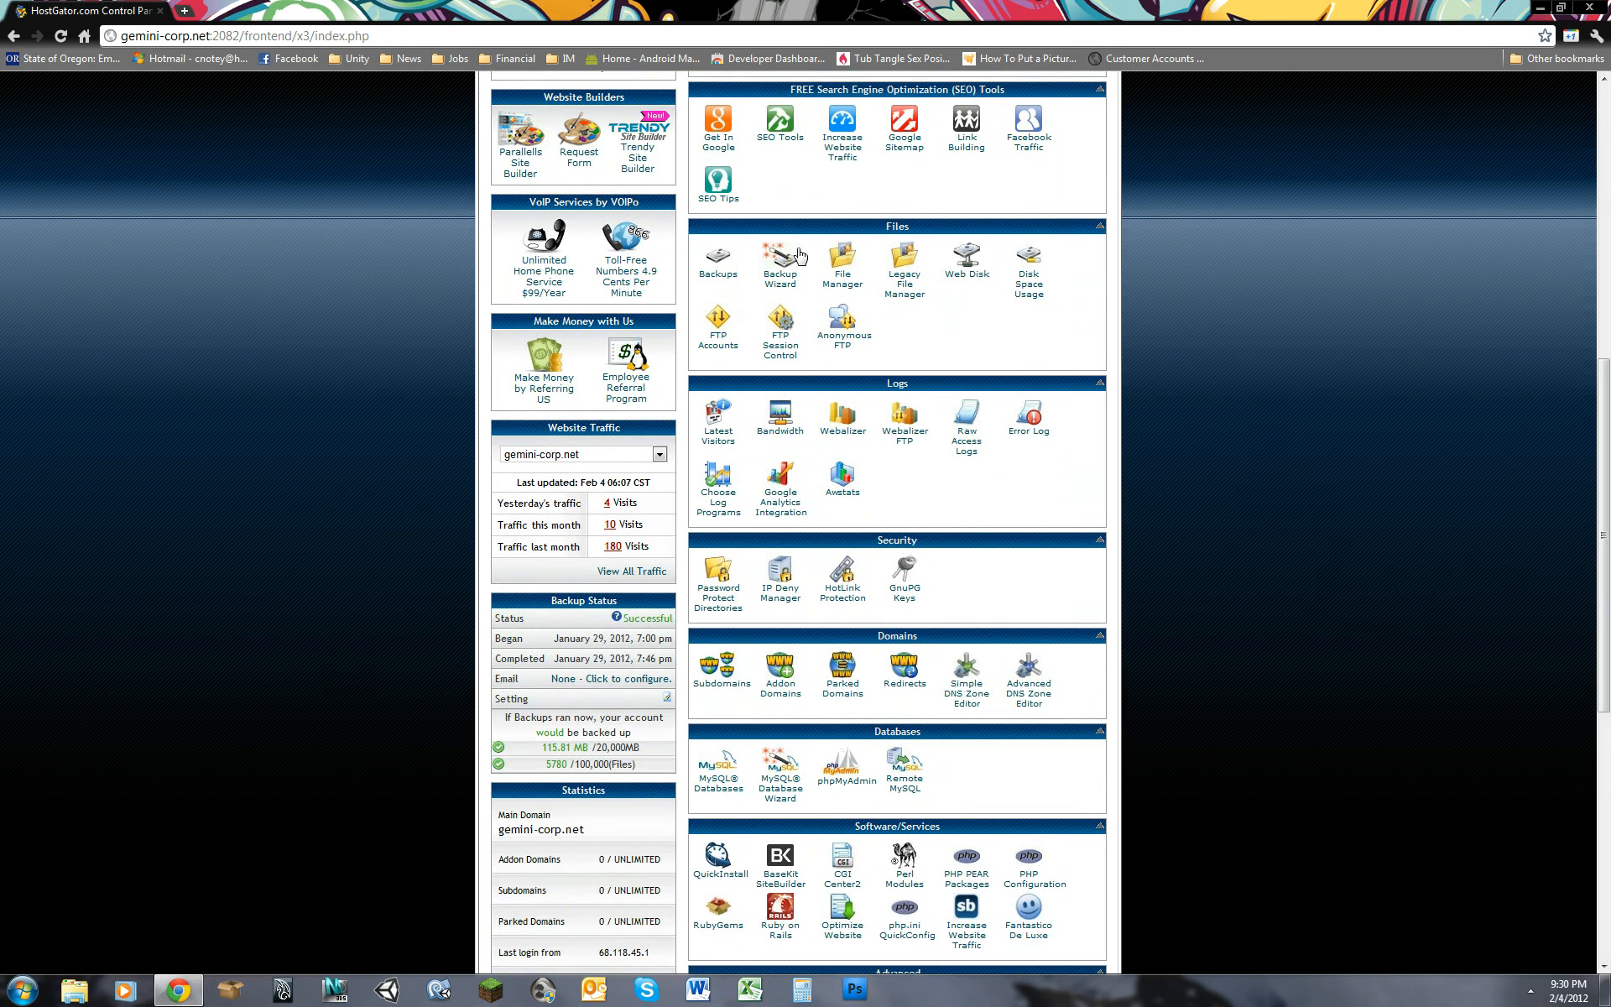
left_click(841, 257)
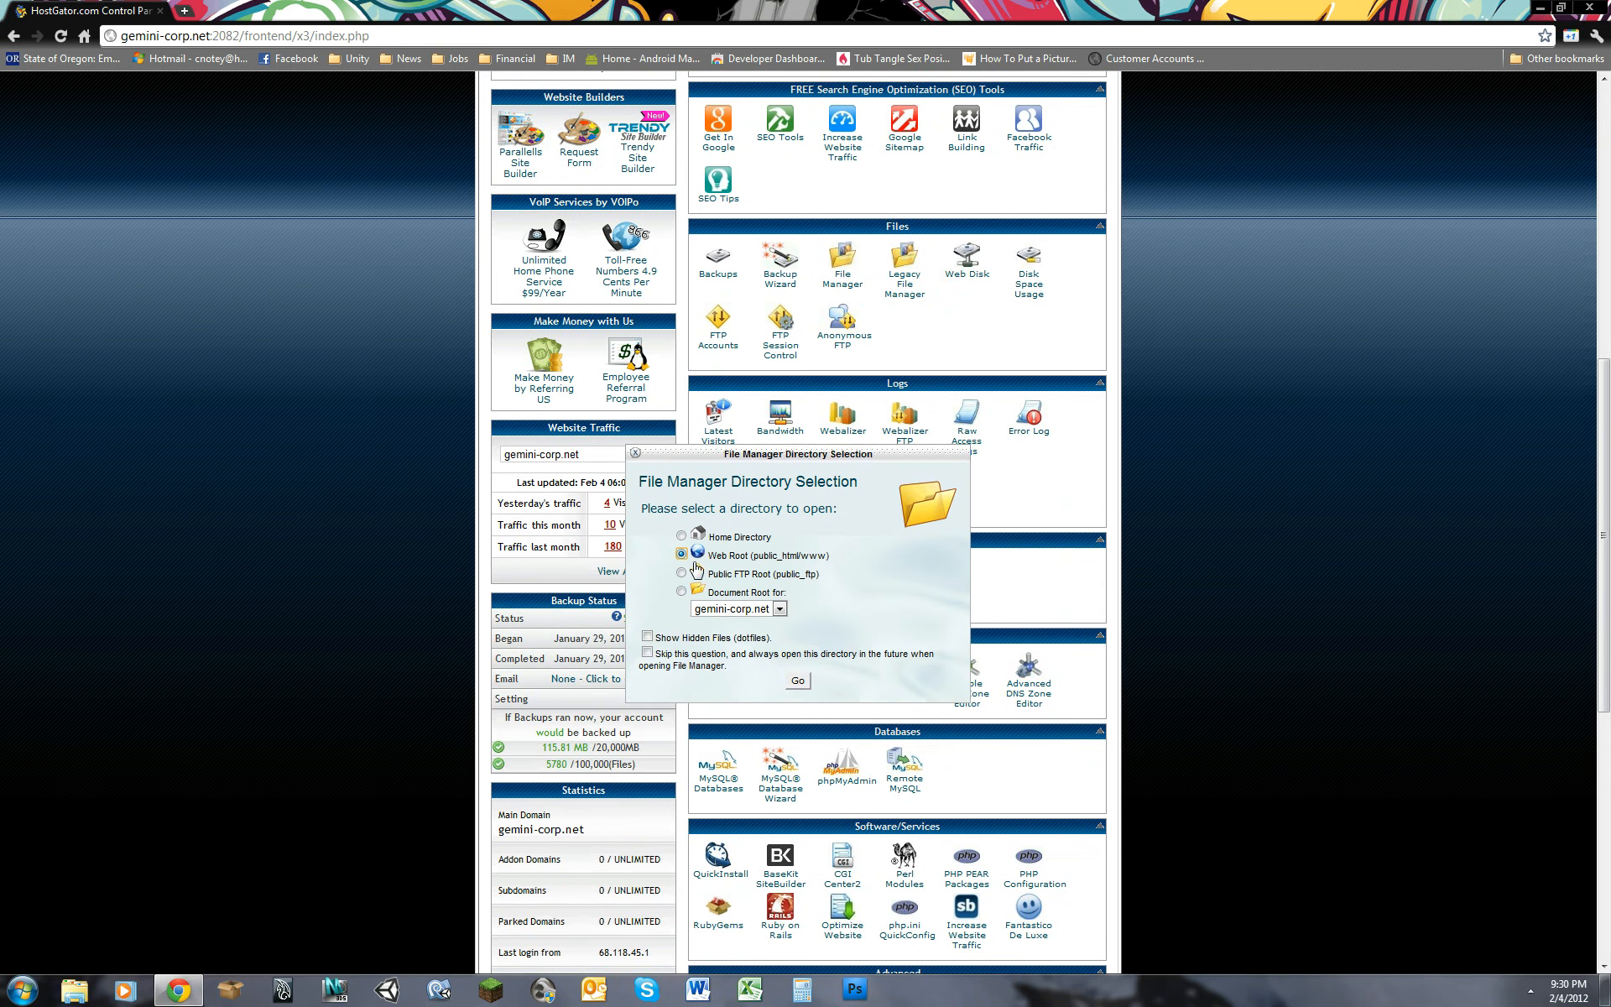
left_click(798, 680)
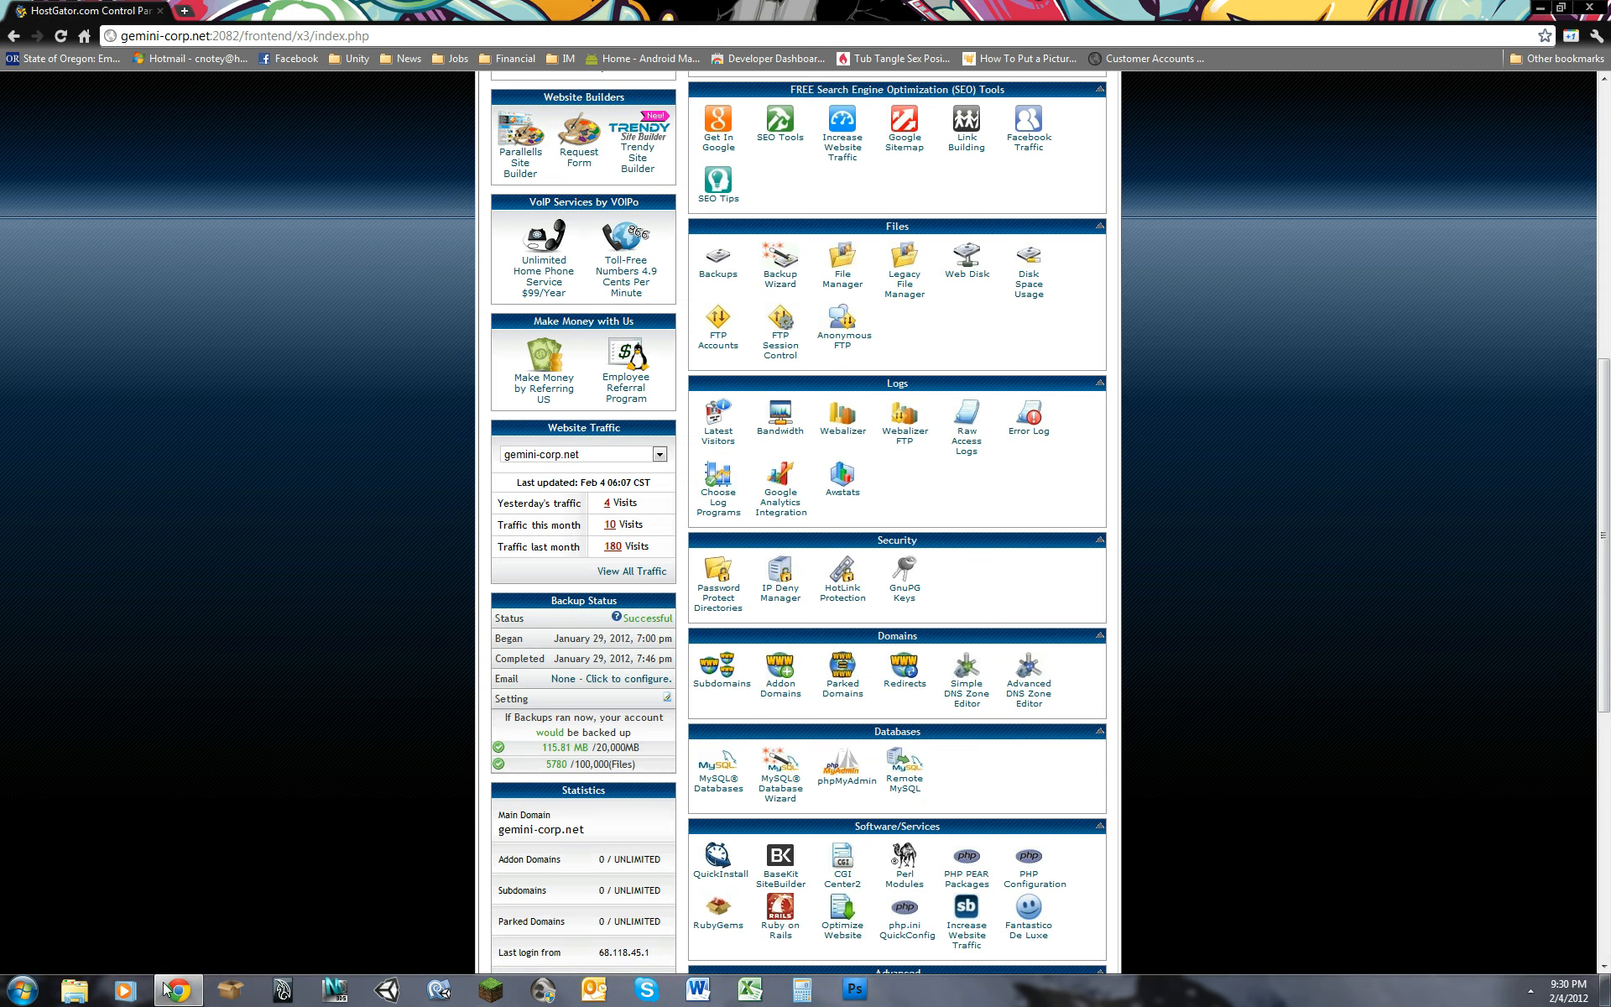
left_click(323, 11)
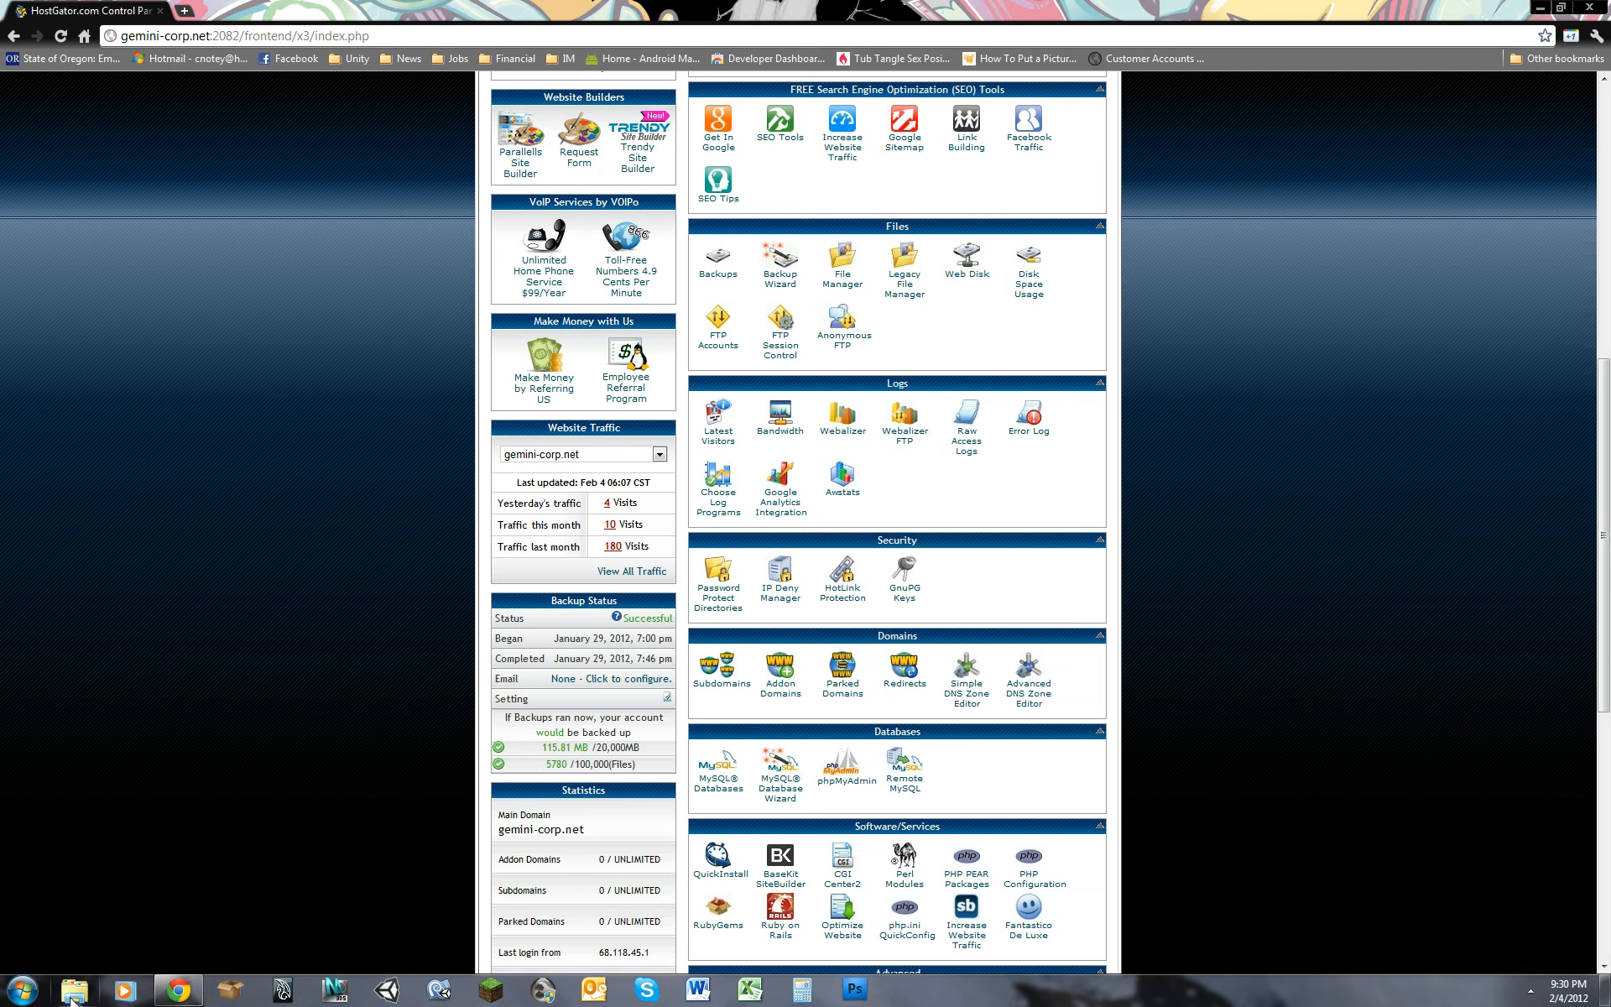
Step: Open a new Windows Explorer window and go to the FTP site ftp.gemini-corp.net
right_click(74, 997)
left_click(59, 924)
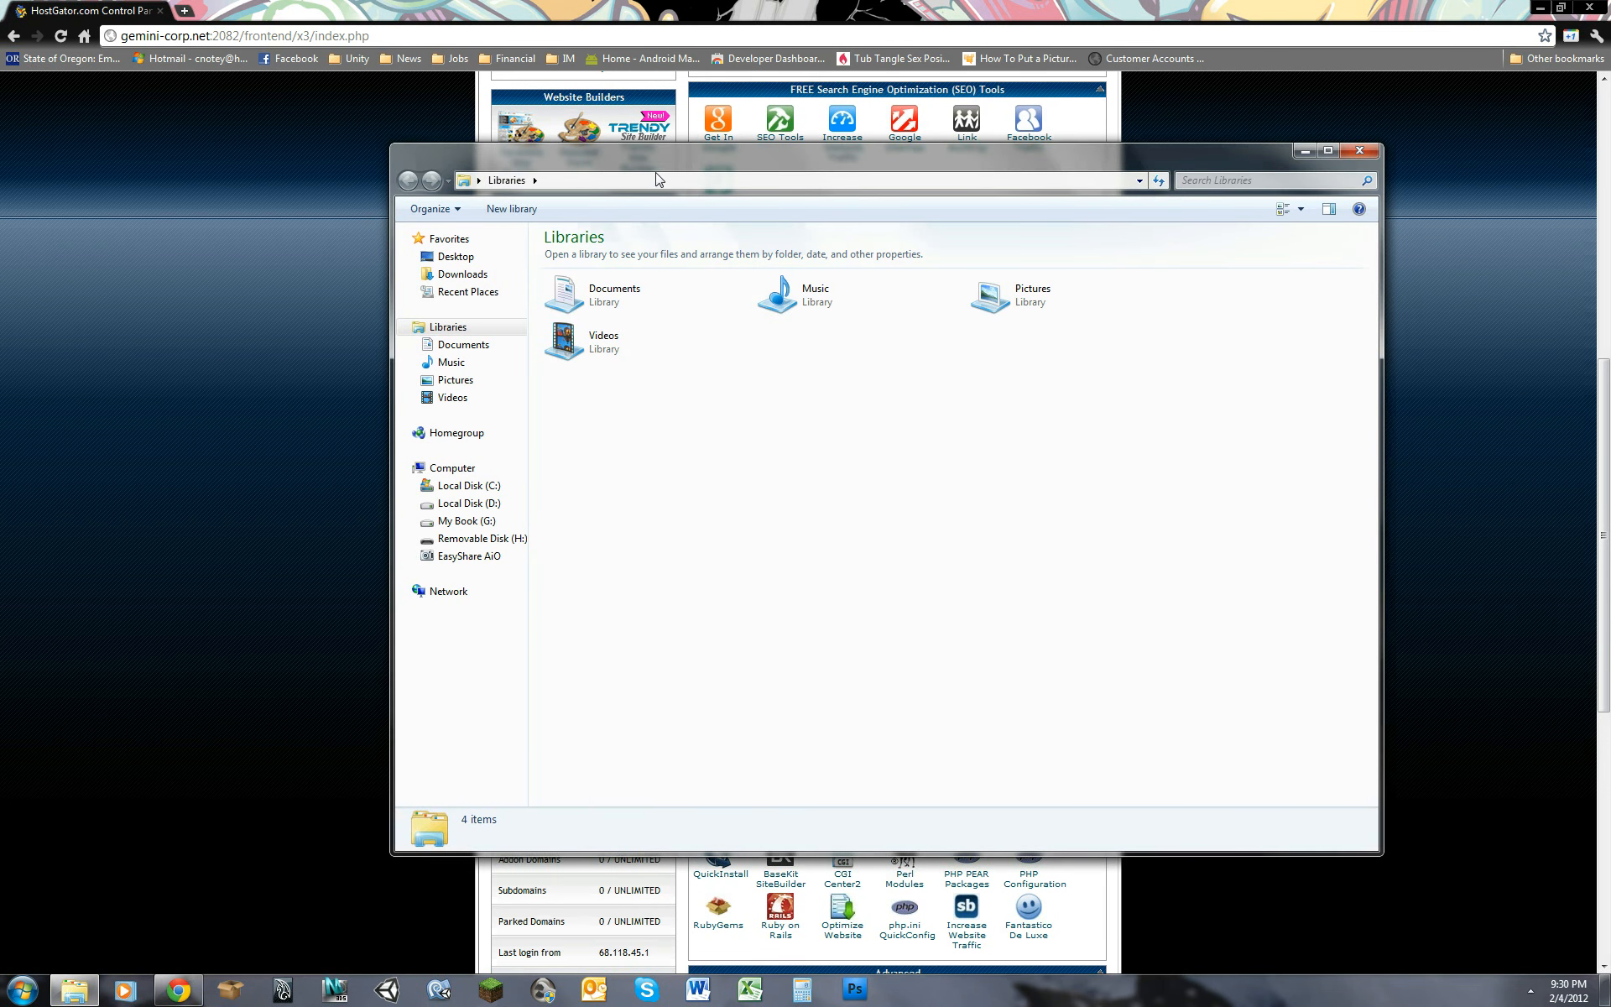
left_click(682, 181)
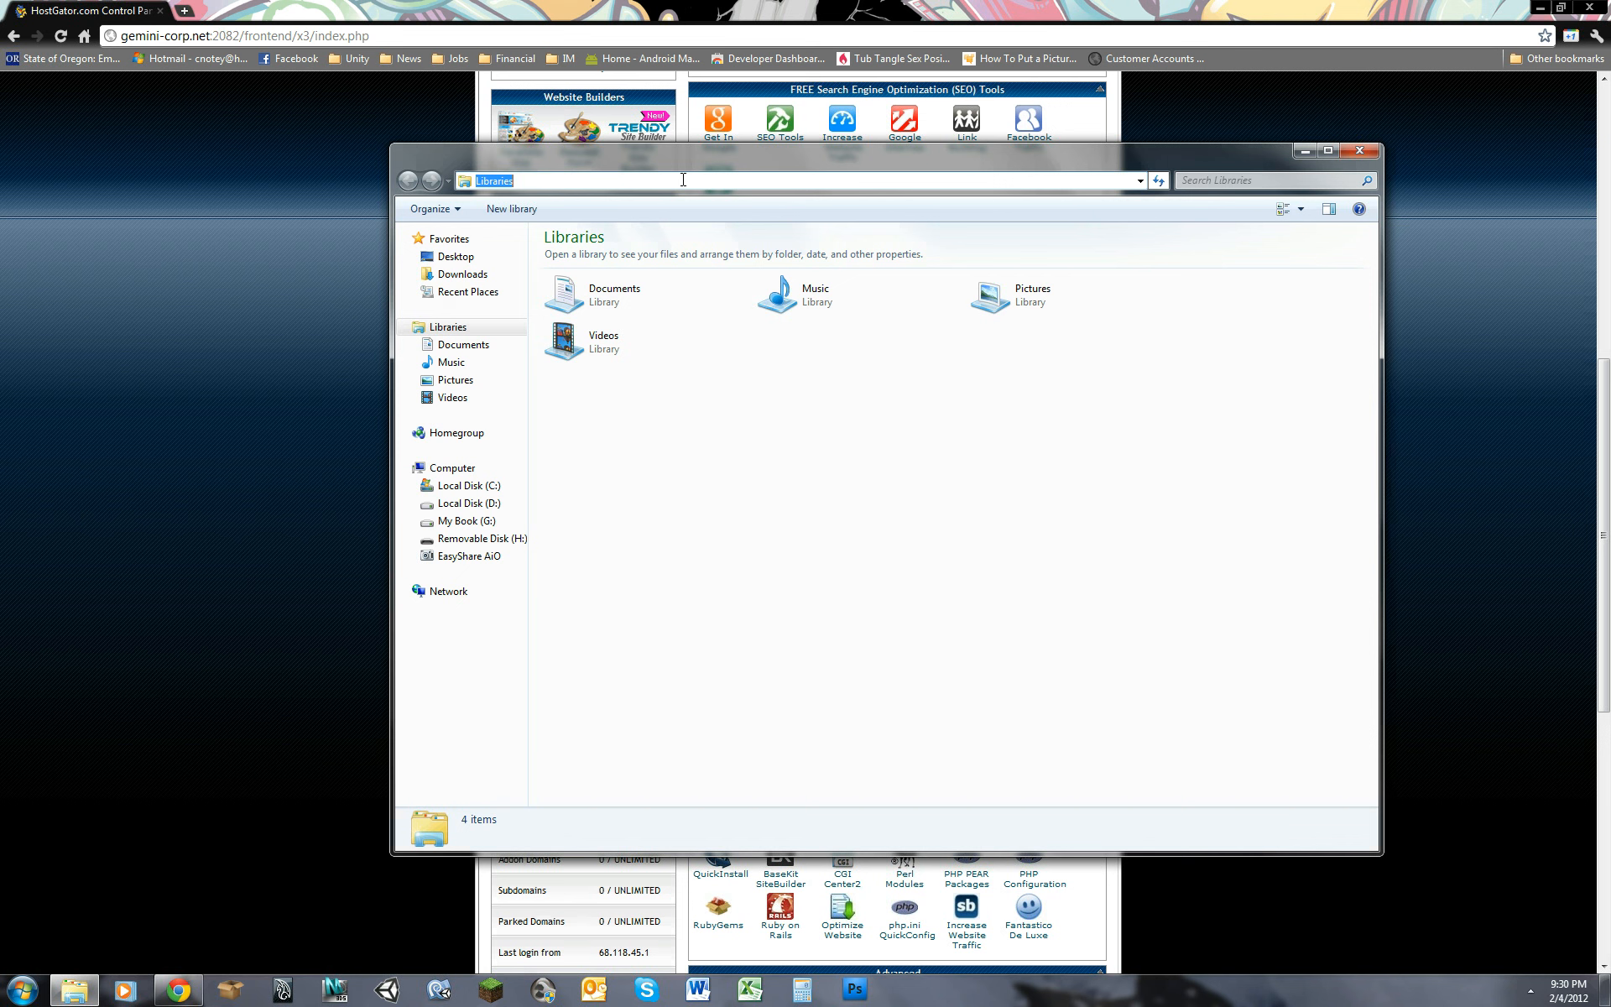
type("ftp.")
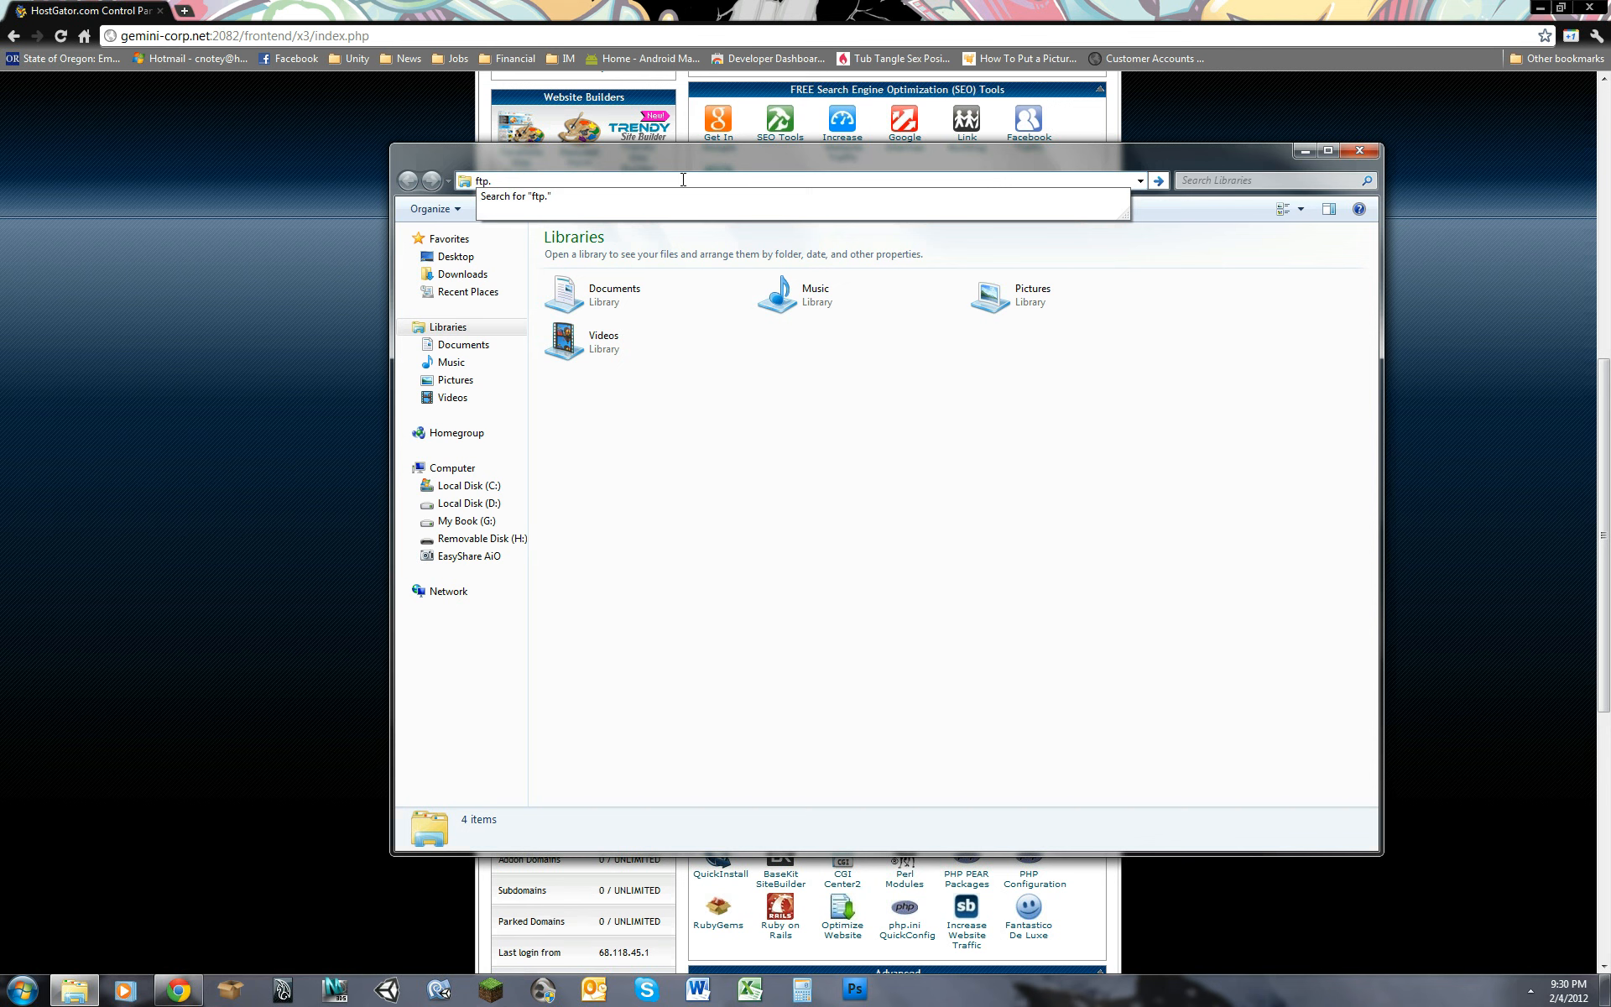
type("gemini-corp.net")
key("Return")
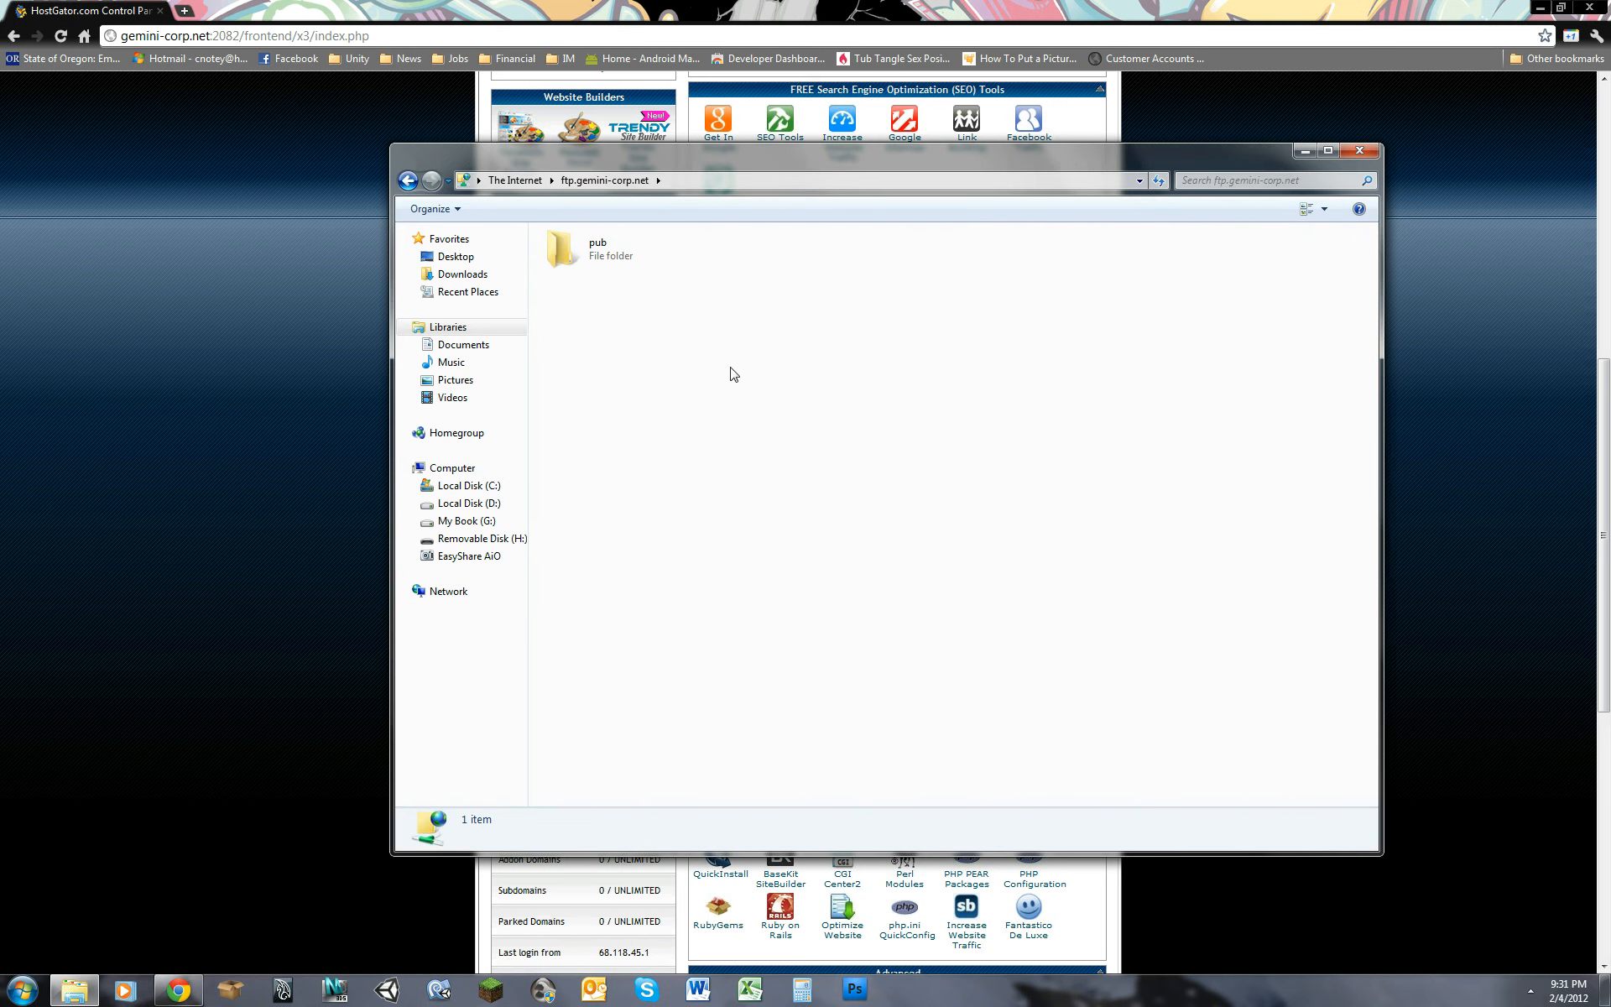
Step: Log on to the FTP server with the hosting account's user name and password
right_click(736, 319)
left_click(786, 448)
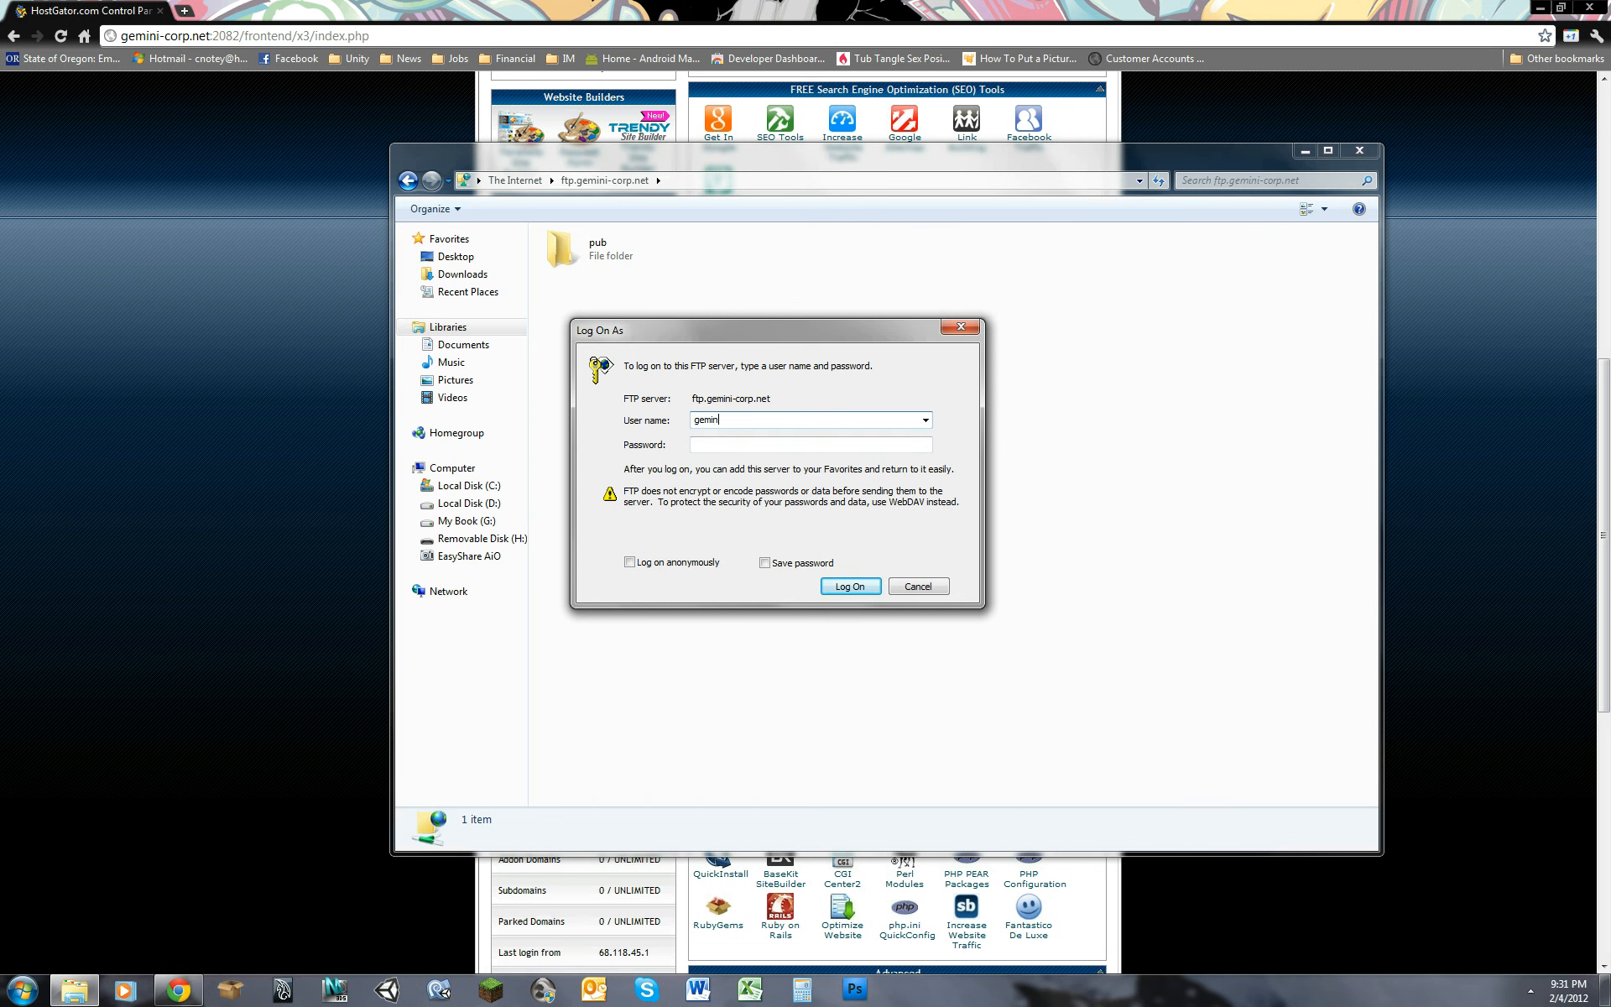
key("Tab")
key("Return")
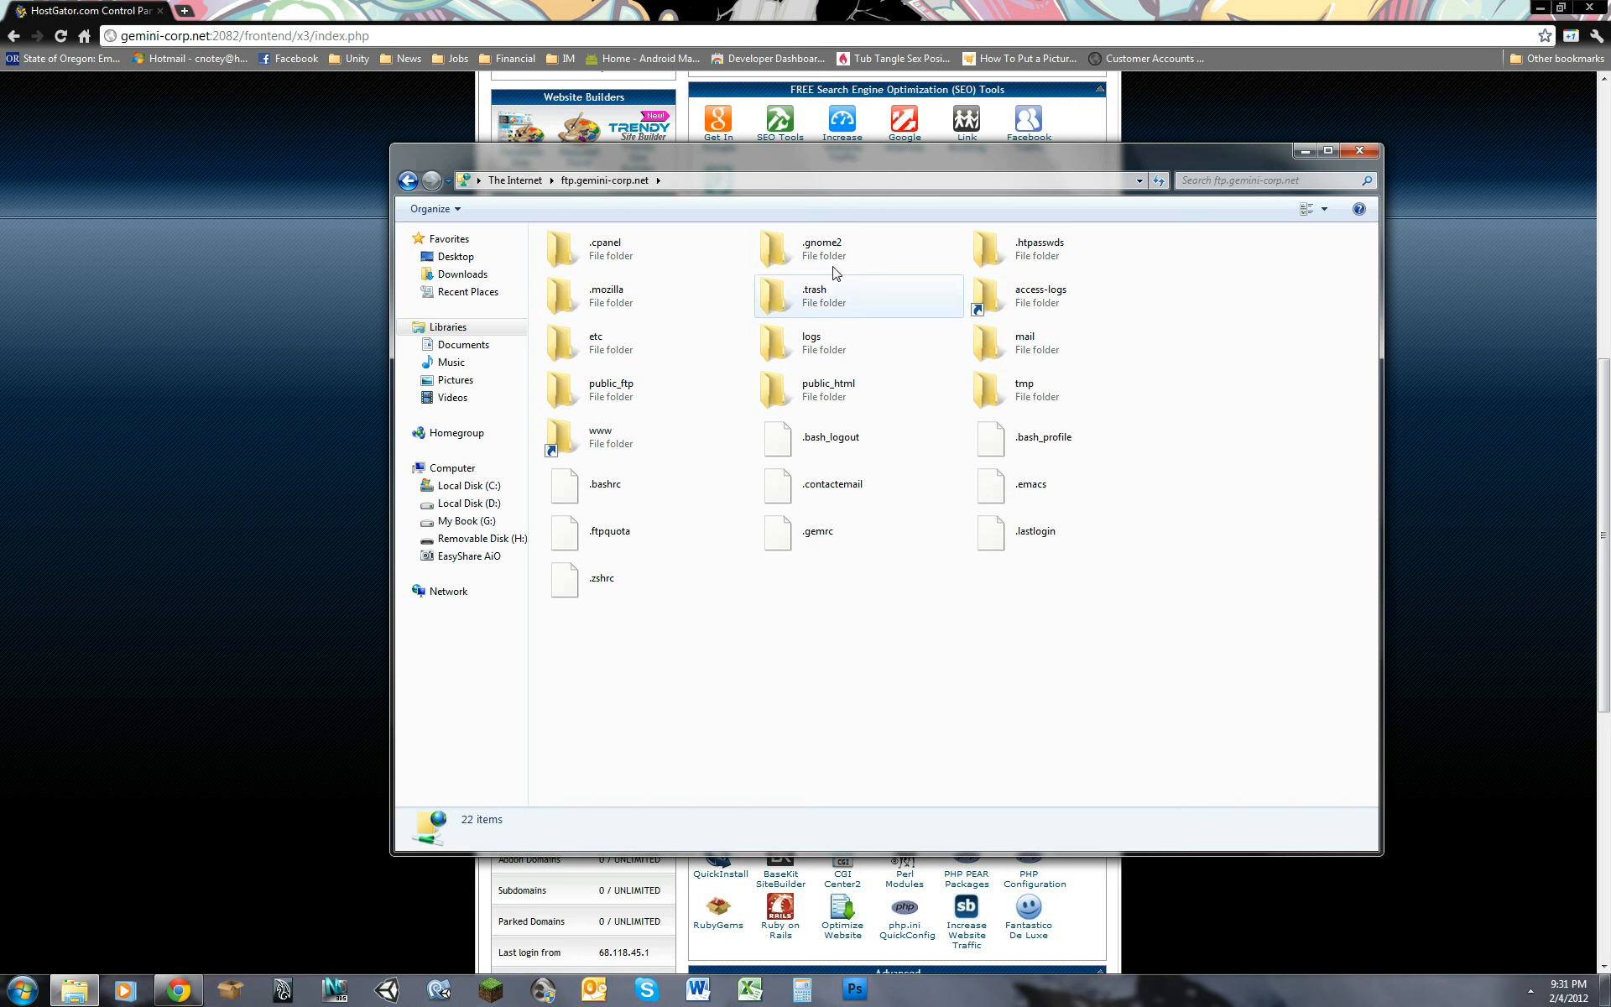
Step: Open the Work folder inside public_html/wp-content on the FTP server
left_click(829, 394)
left_click(941, 596)
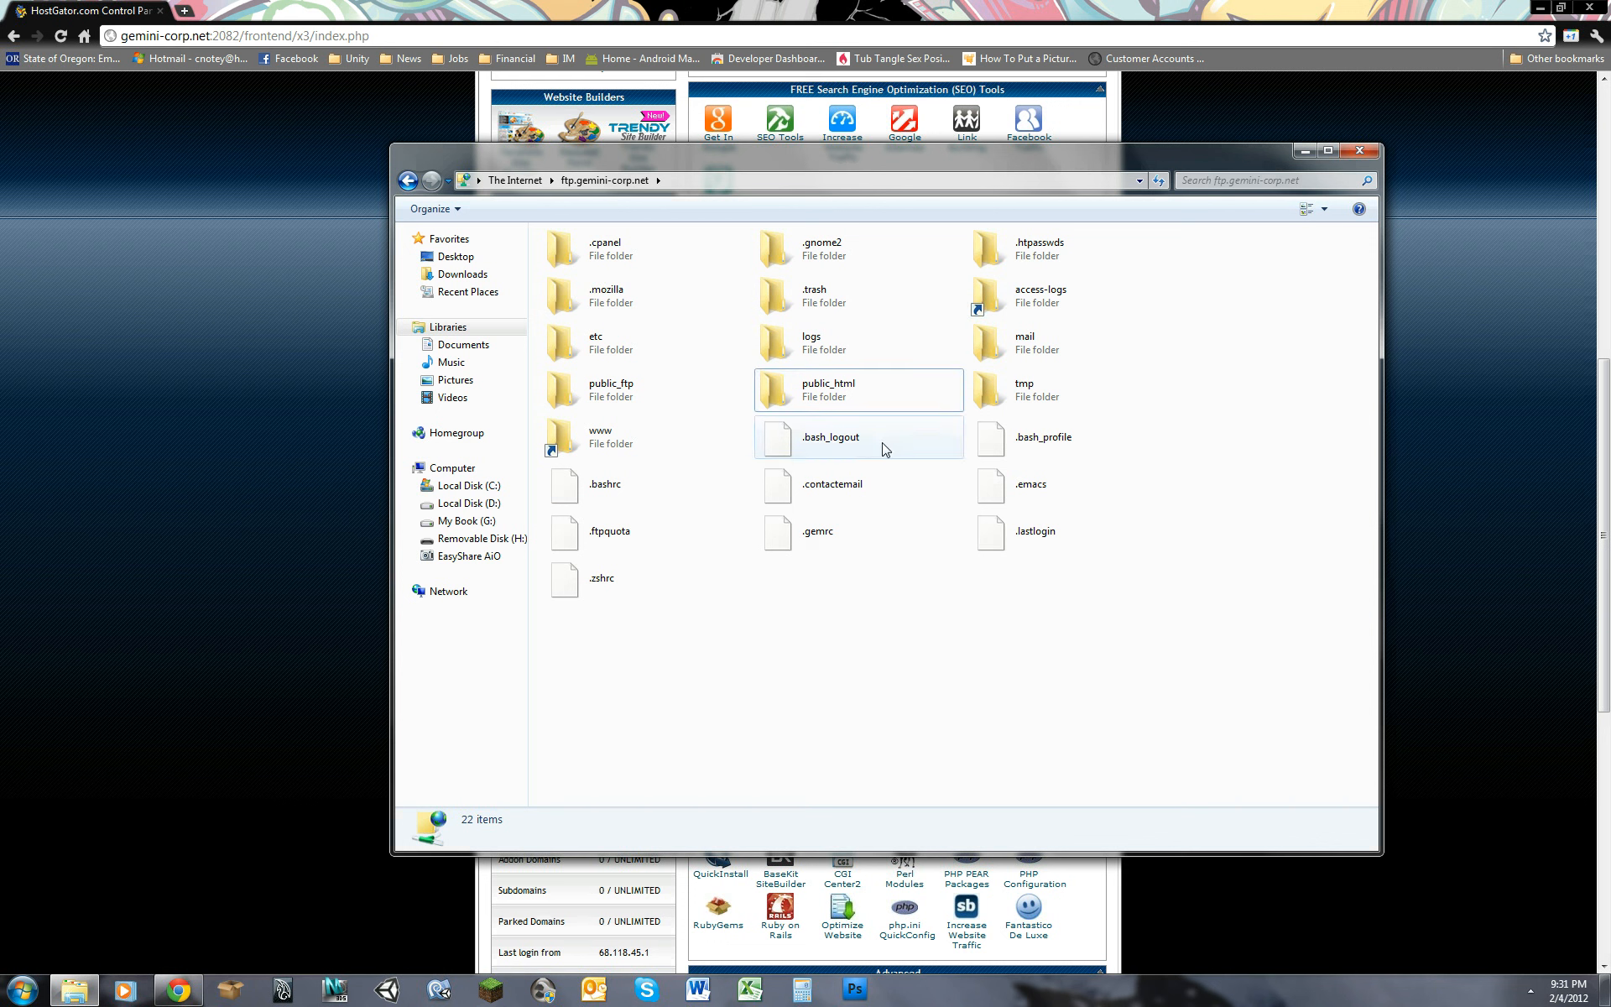
double_click(848, 391)
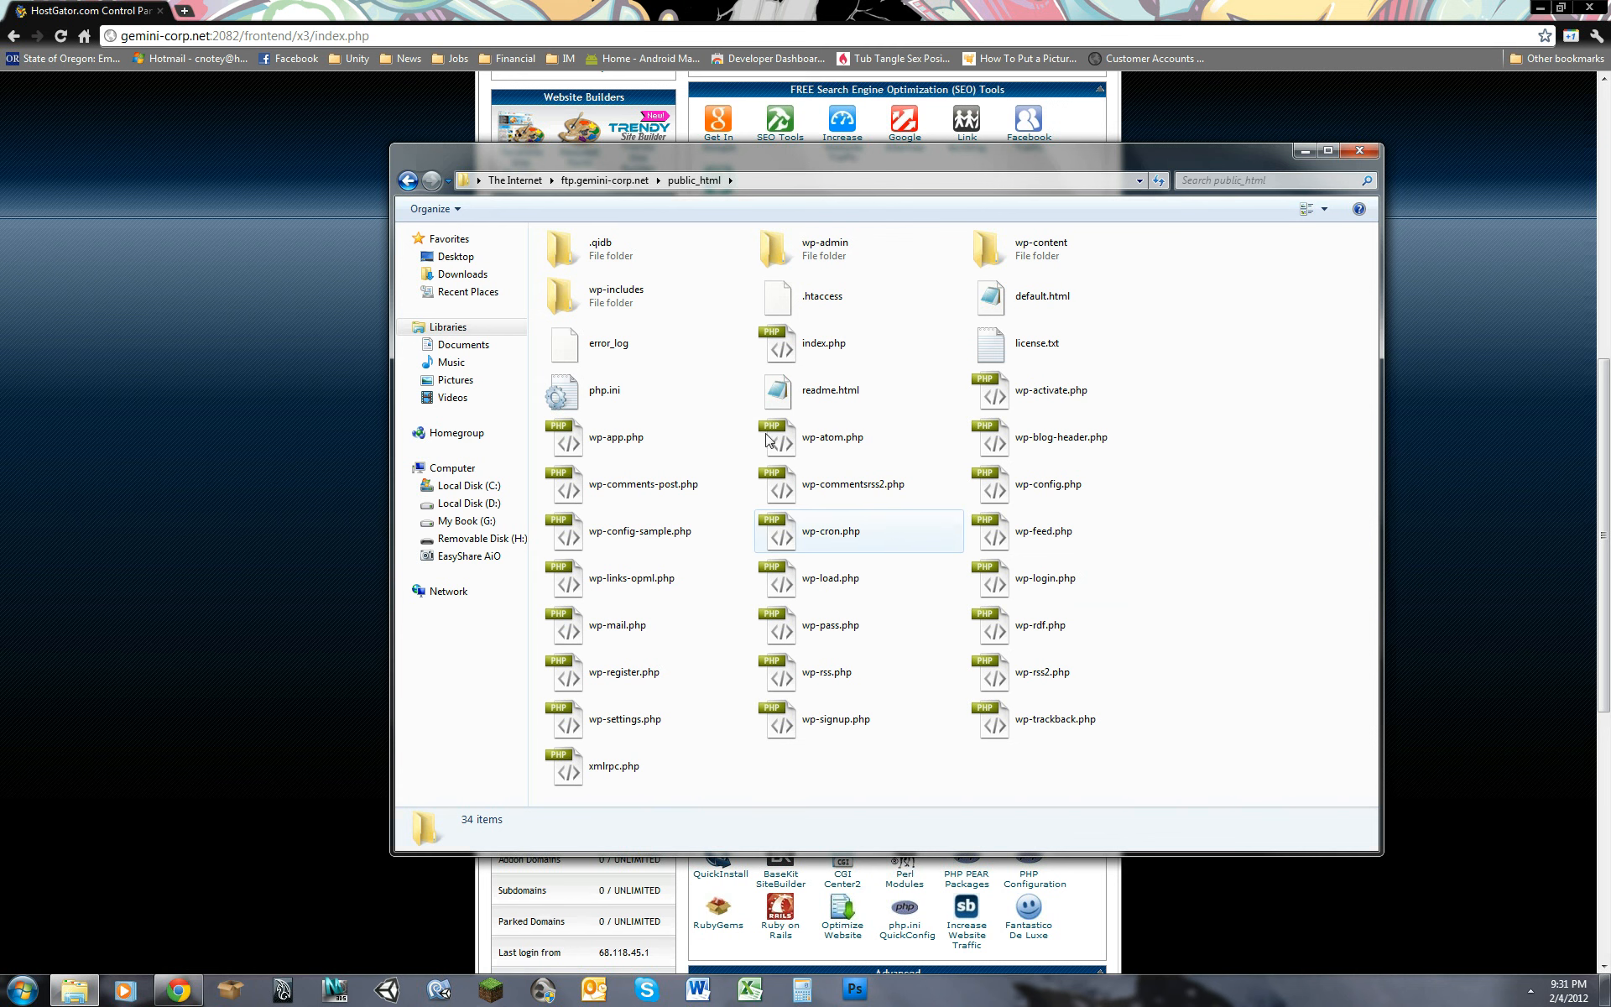
left_click(1018, 250)
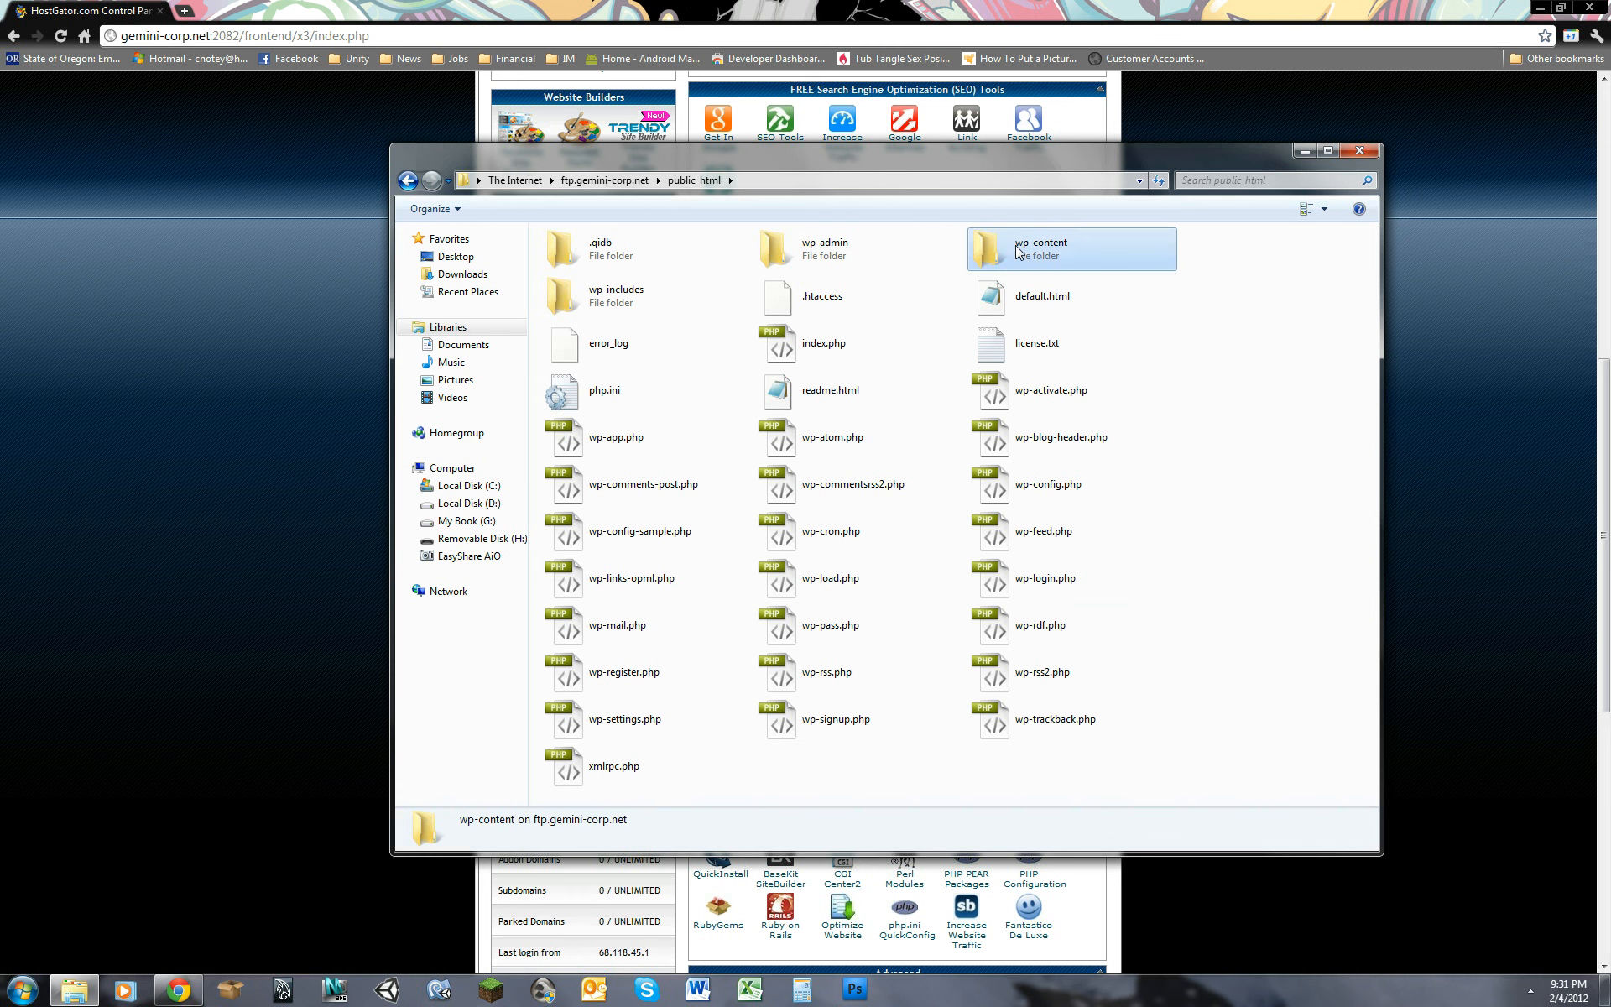
double_click(1018, 250)
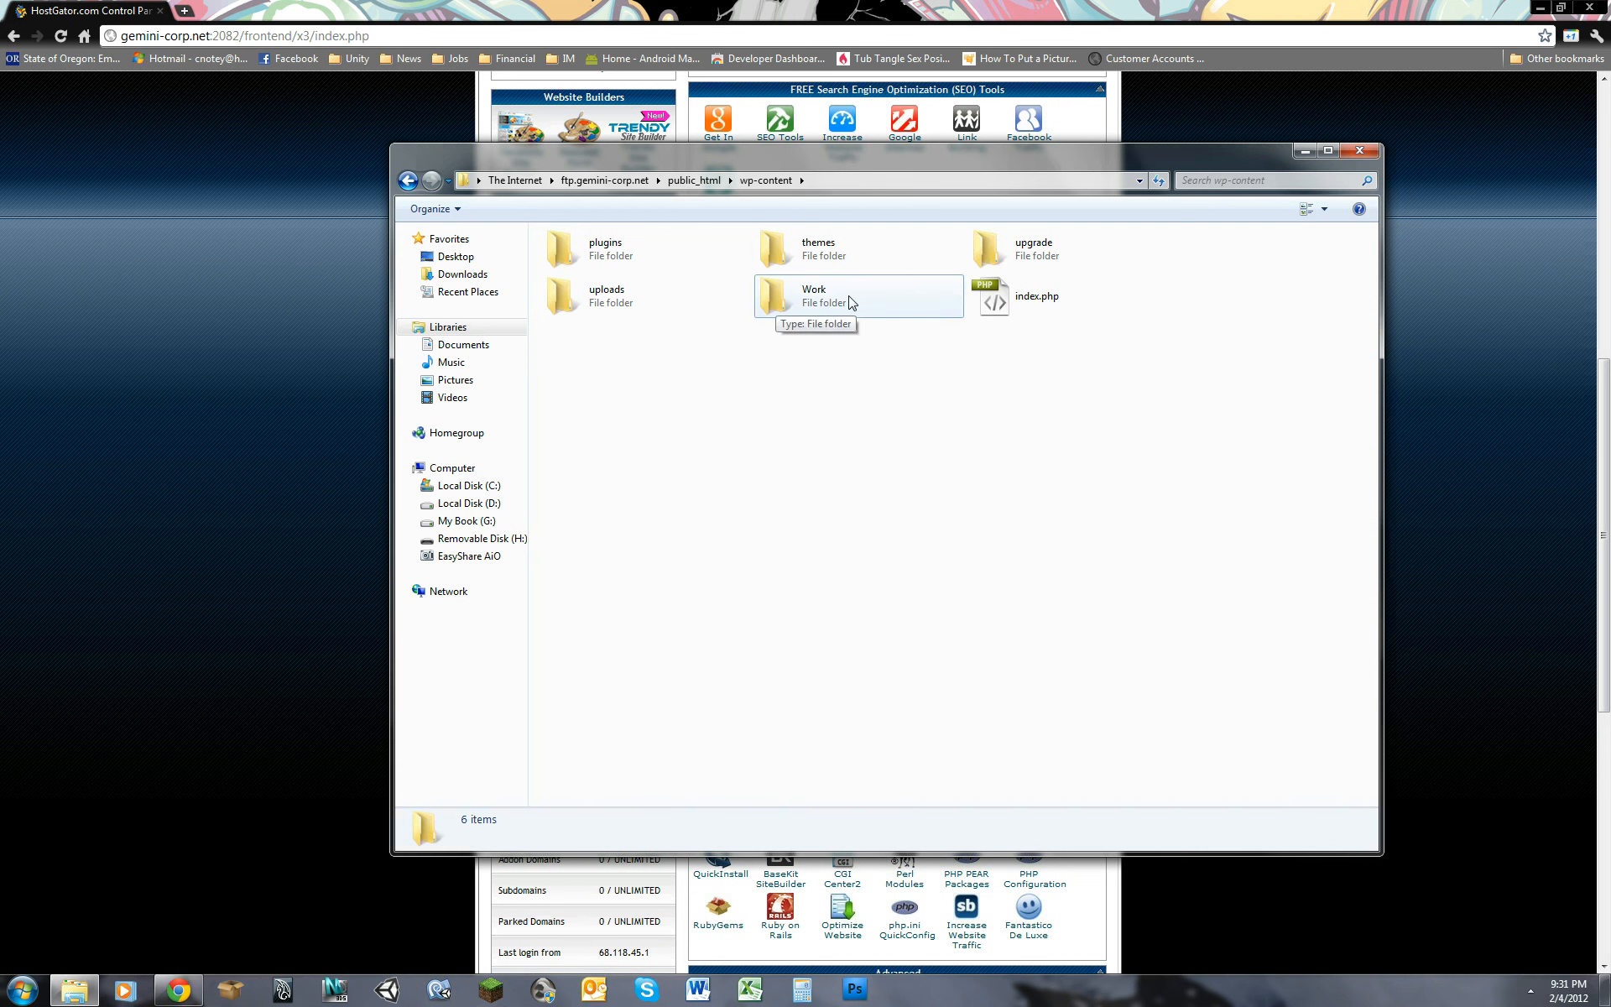
left_click(789, 306)
double_click(859, 313)
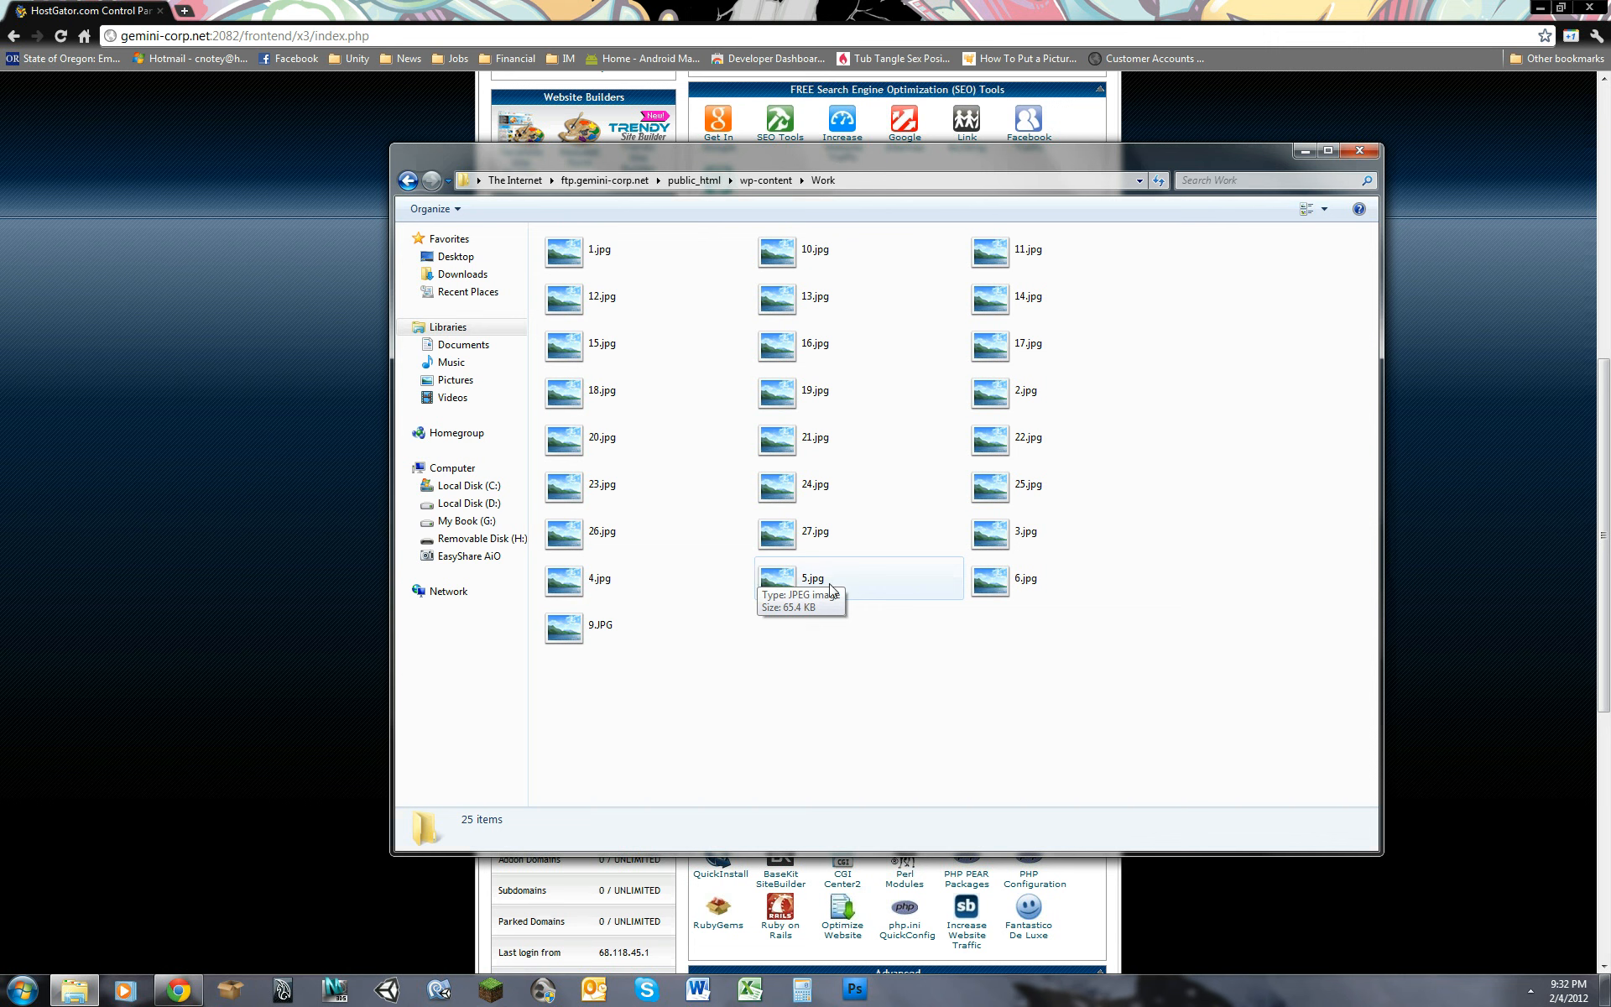
Step: Show the Work folder's image files as a list and sort them by name in descending order
right_click(882, 647)
mouse_move(1007, 658)
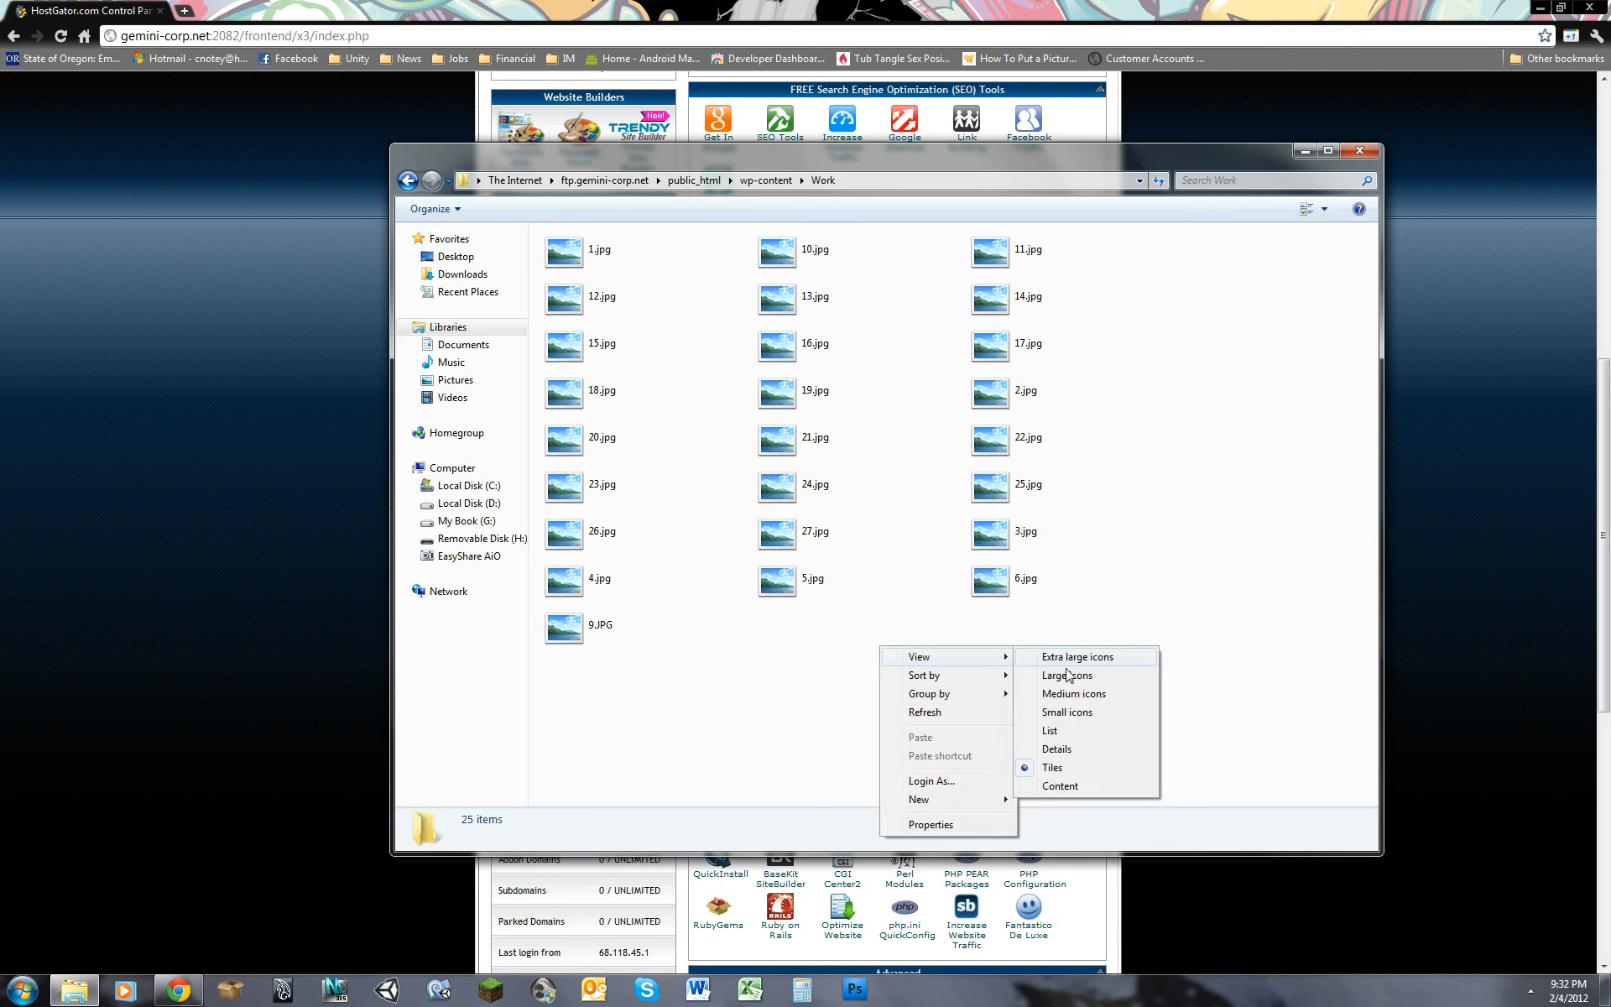
left_click(1091, 731)
right_click(623, 277)
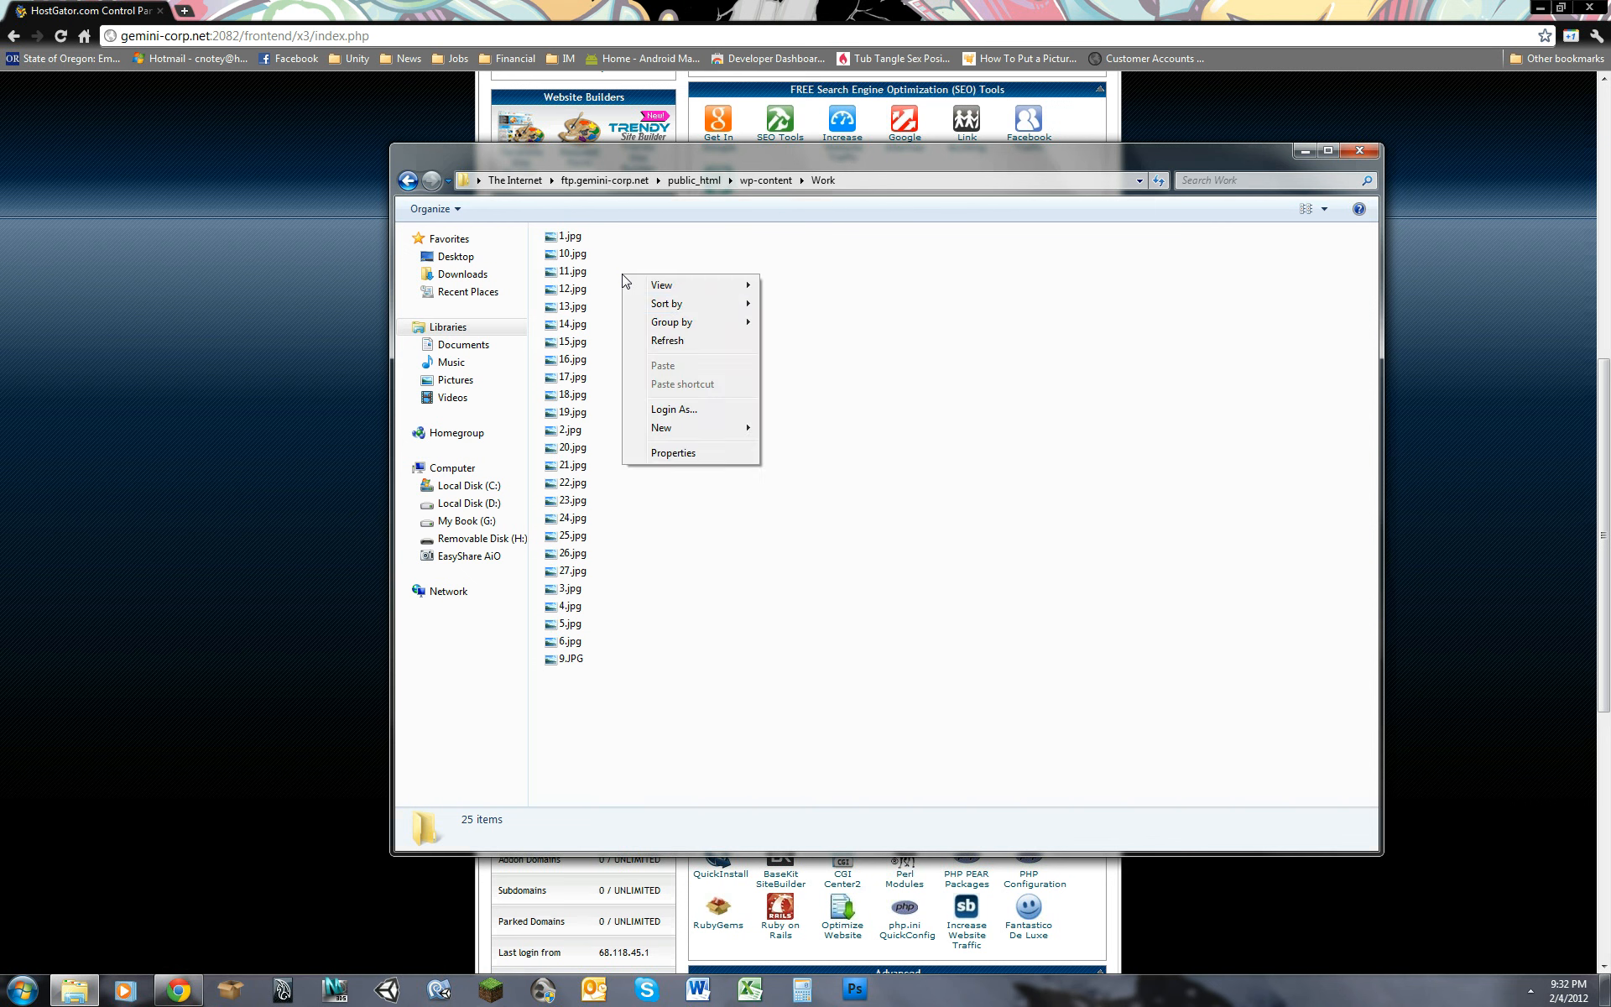
mouse_move(690, 310)
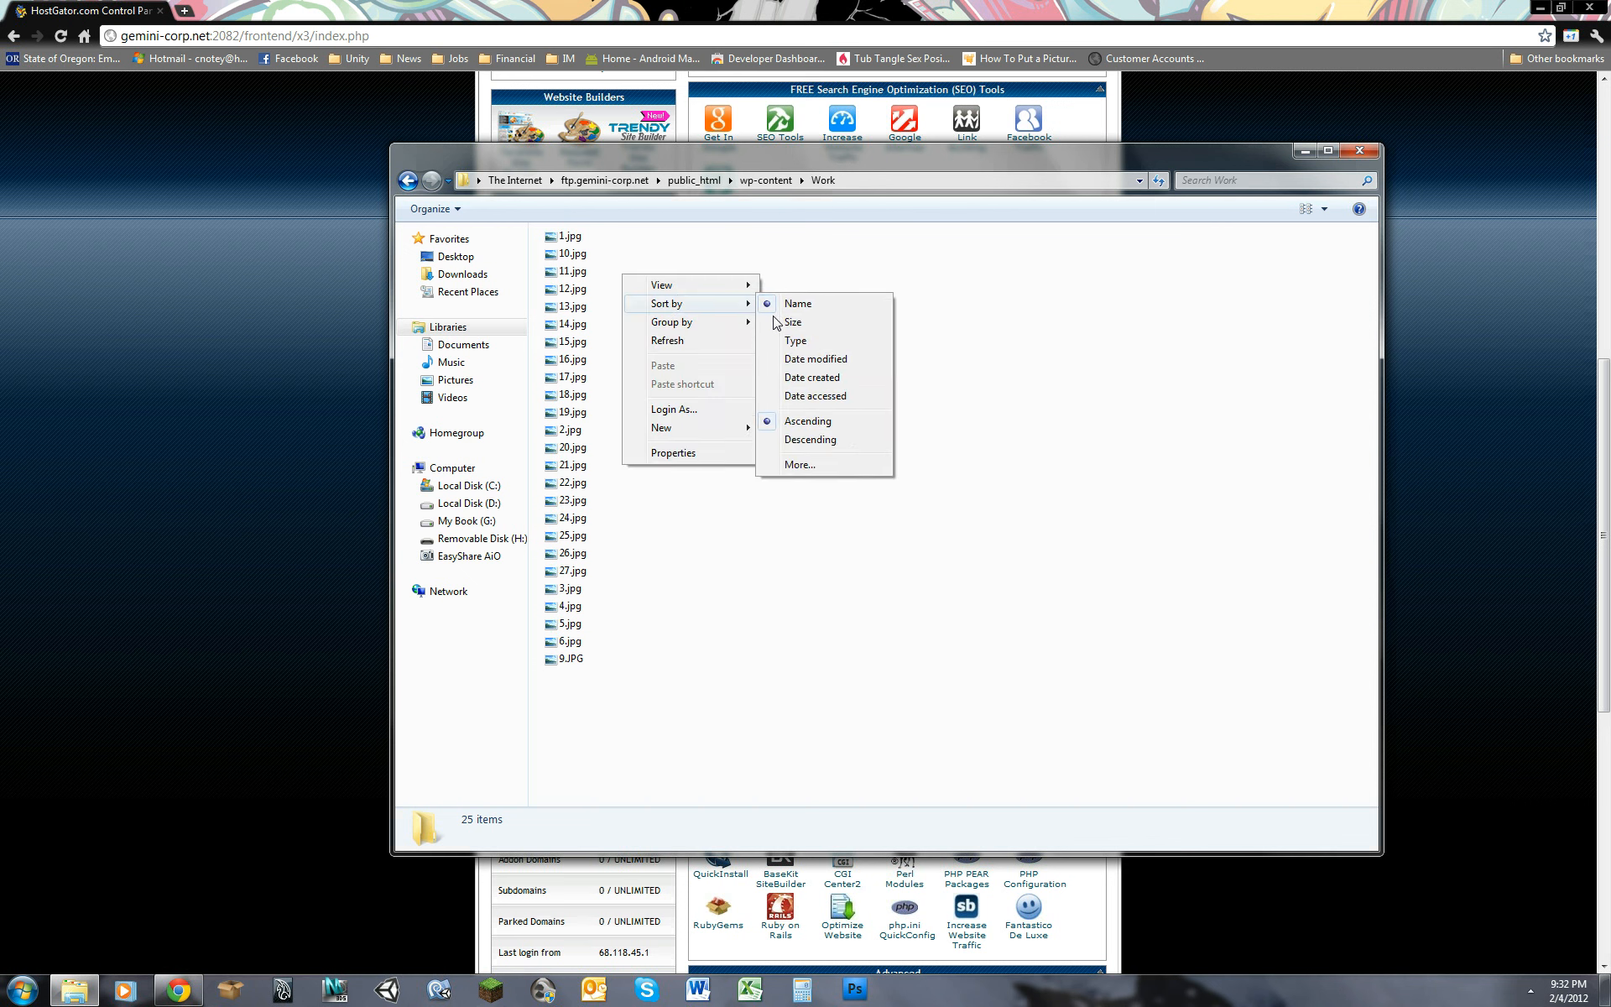
left_click(809, 307)
right_click(771, 302)
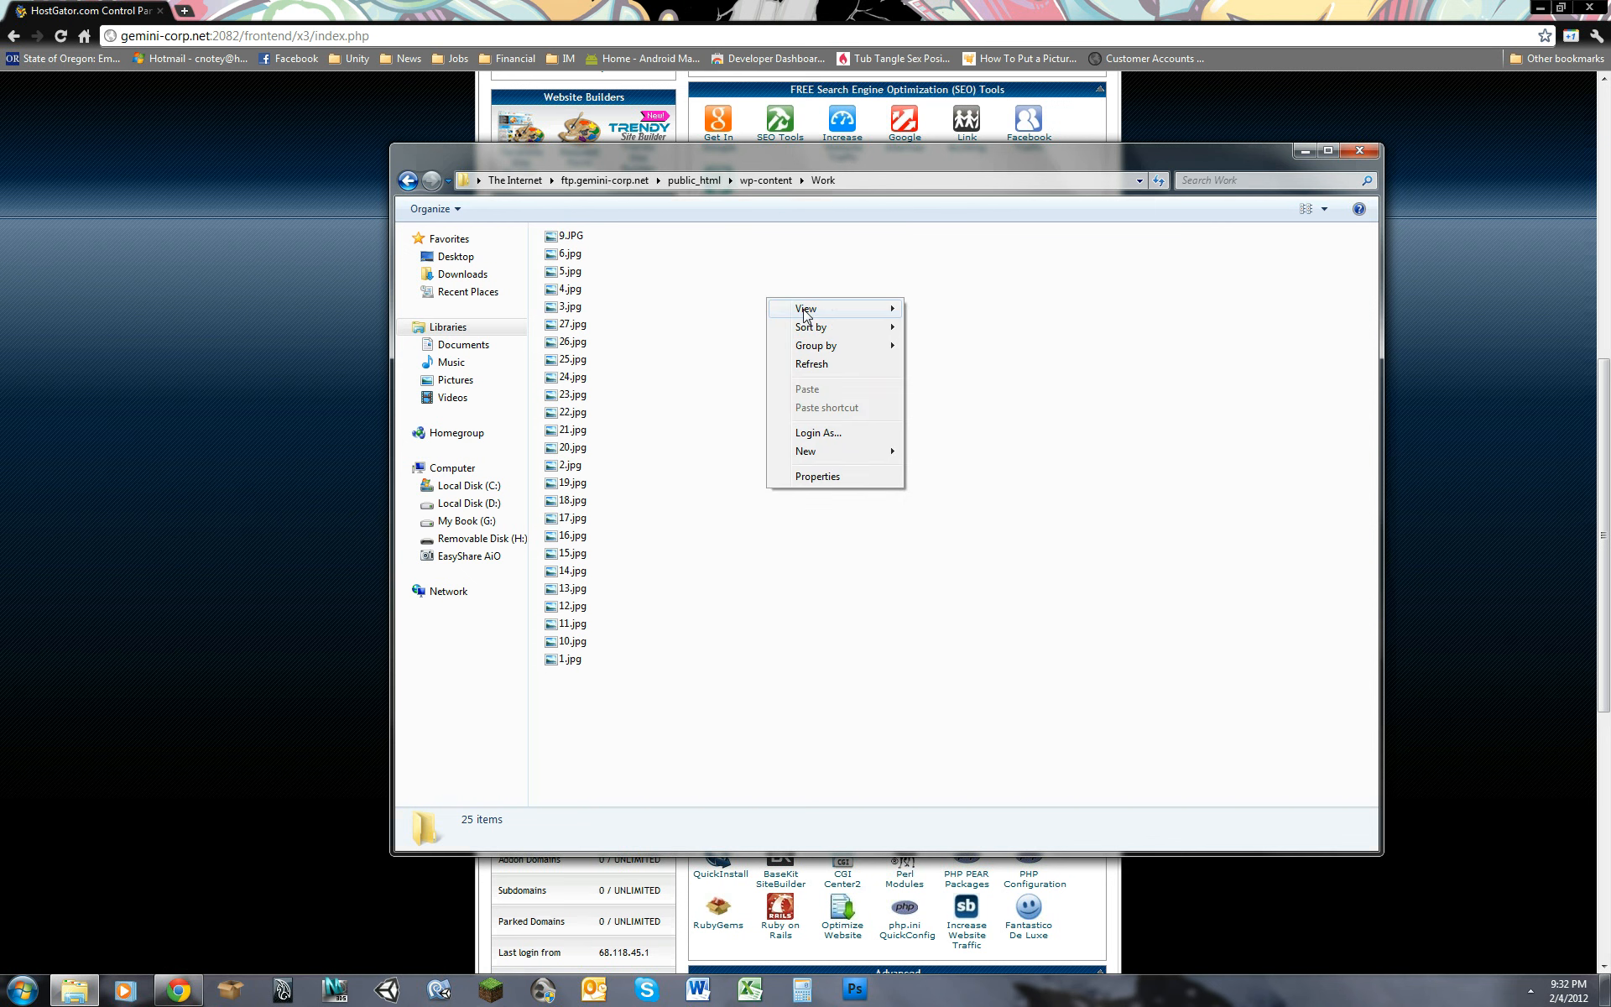
mouse_move(805, 309)
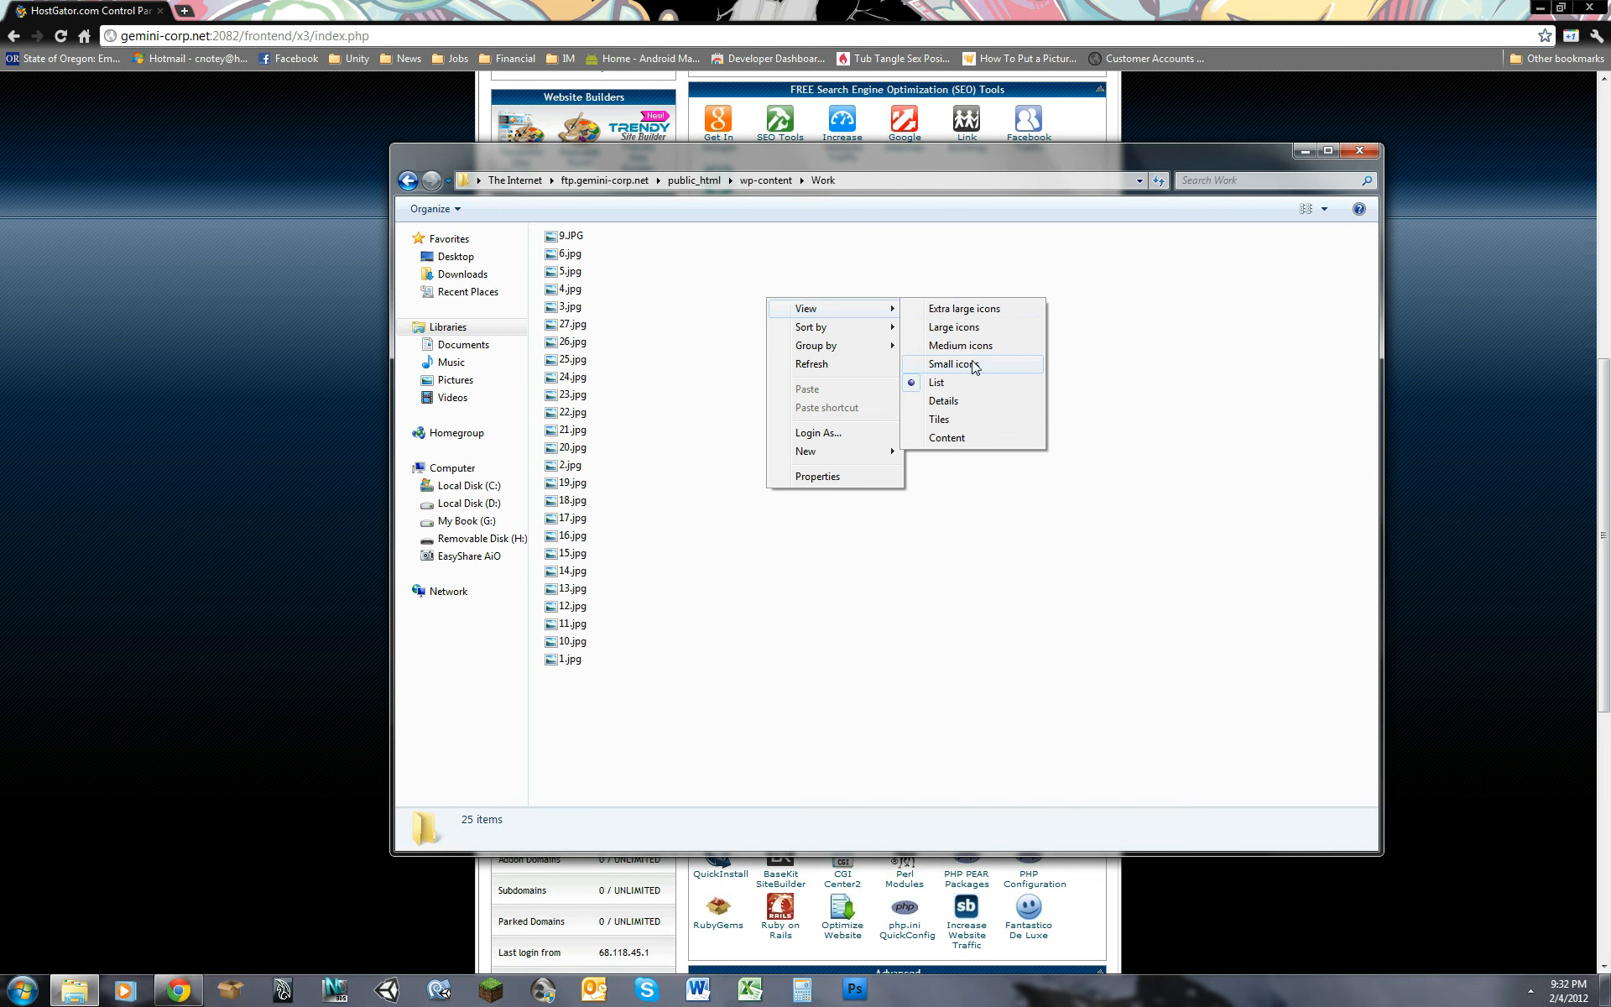
left_click(760, 274)
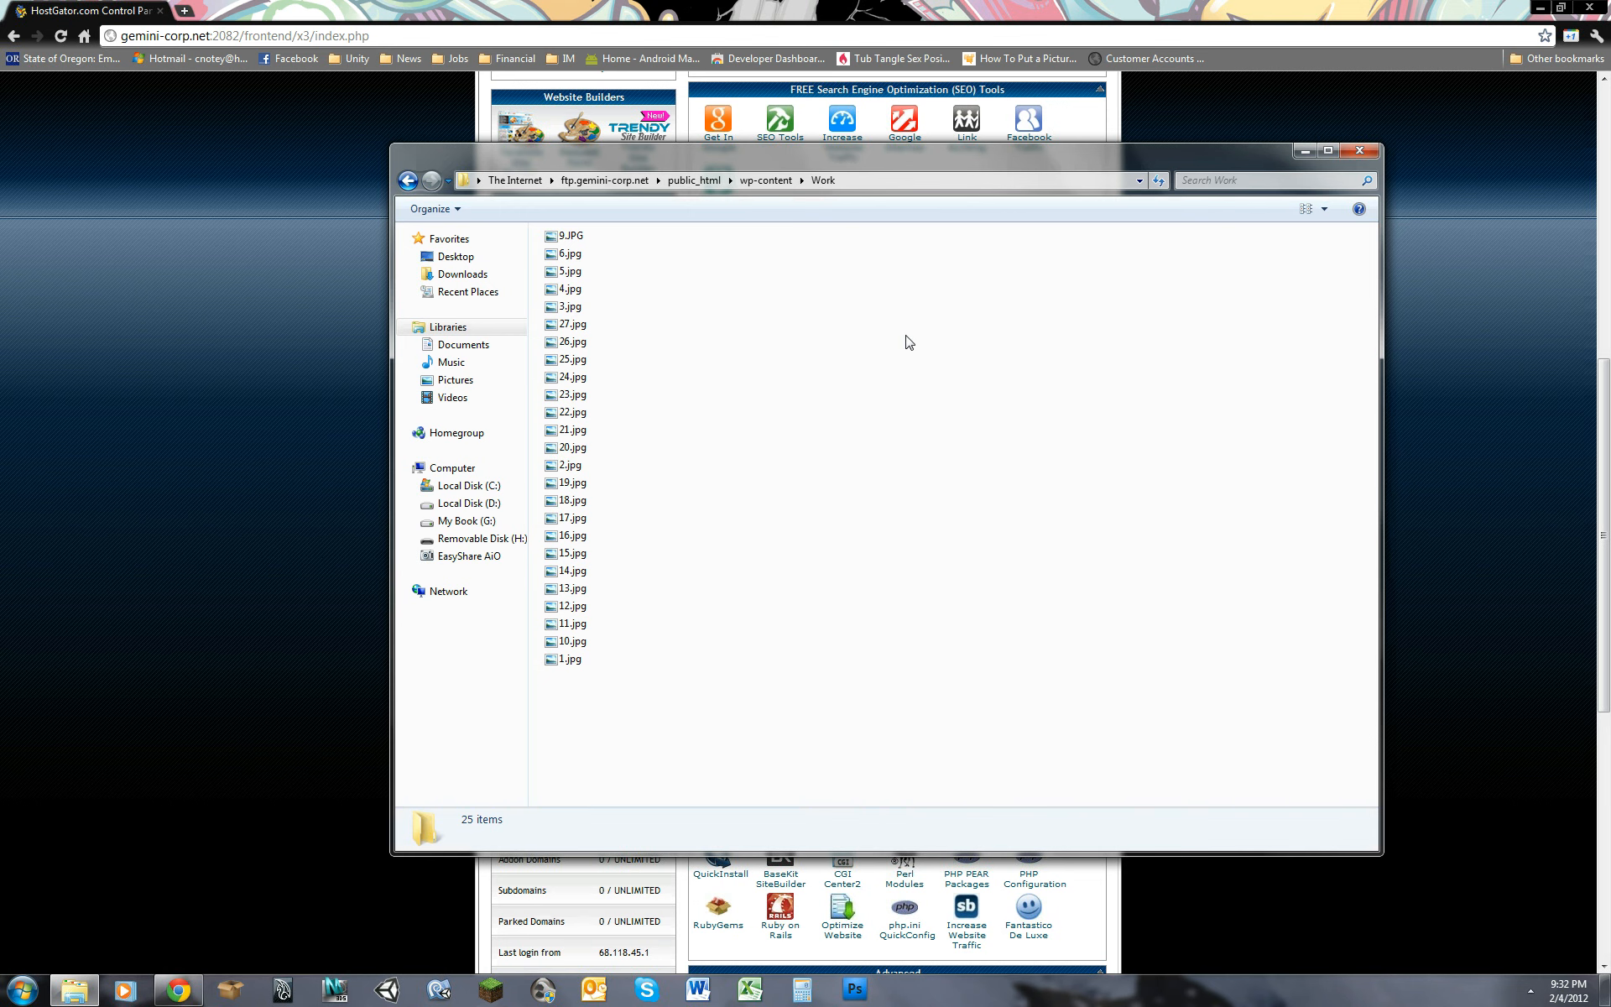
left_click(1359, 150)
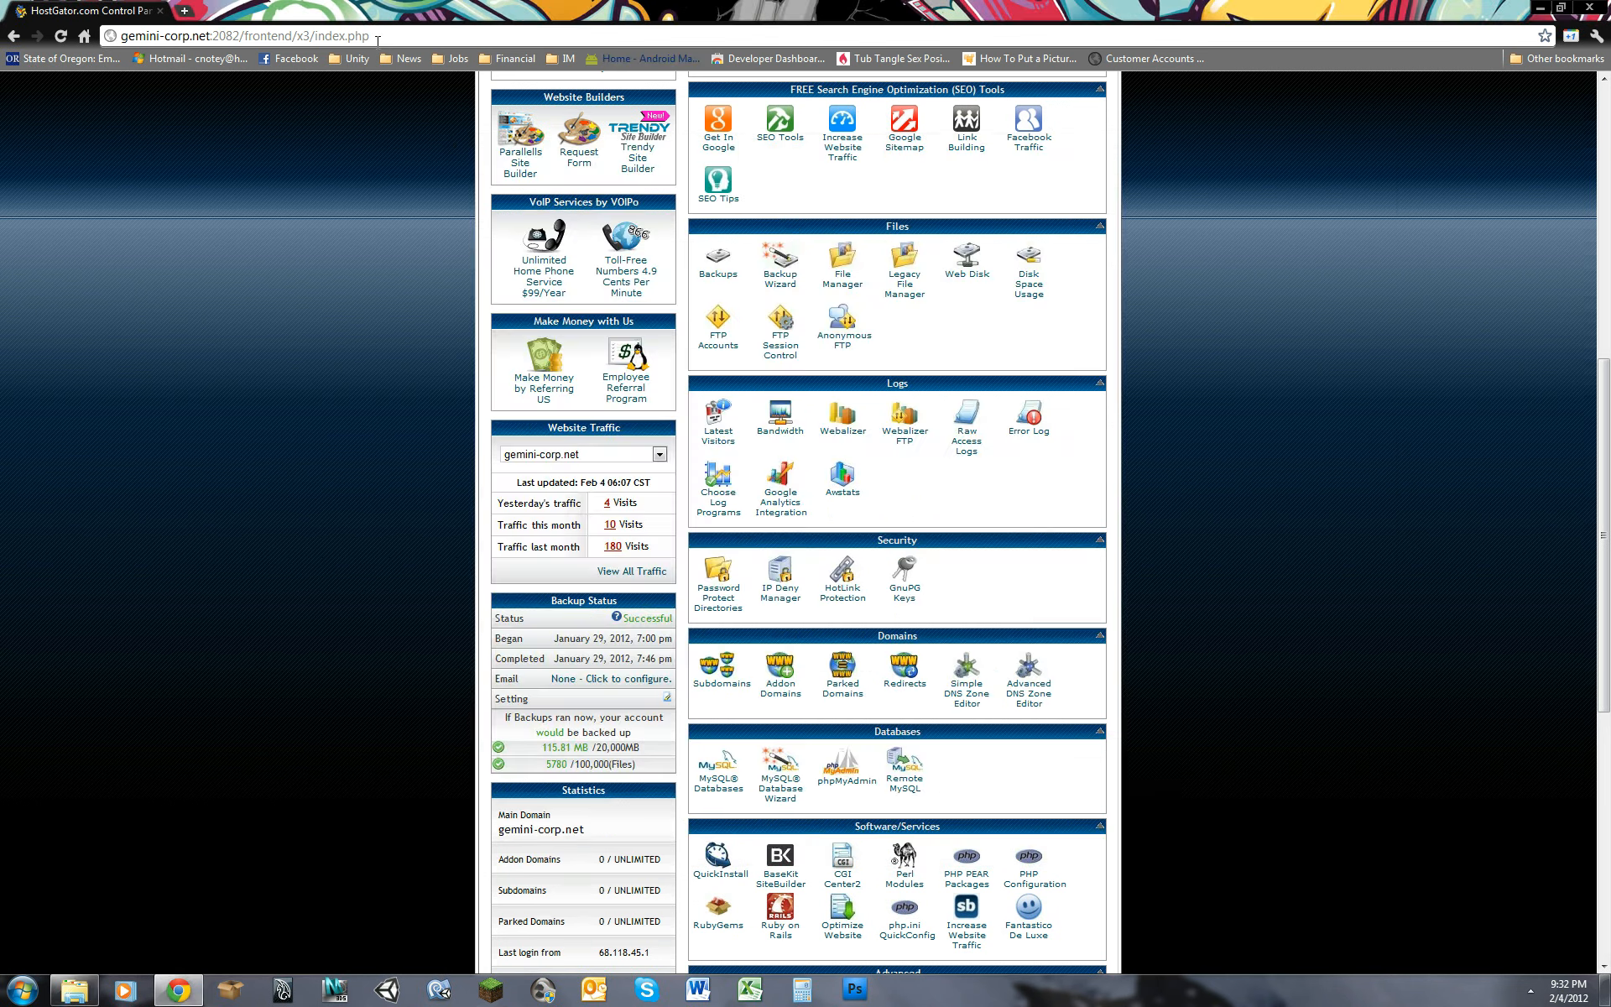
left_click(183, 11)
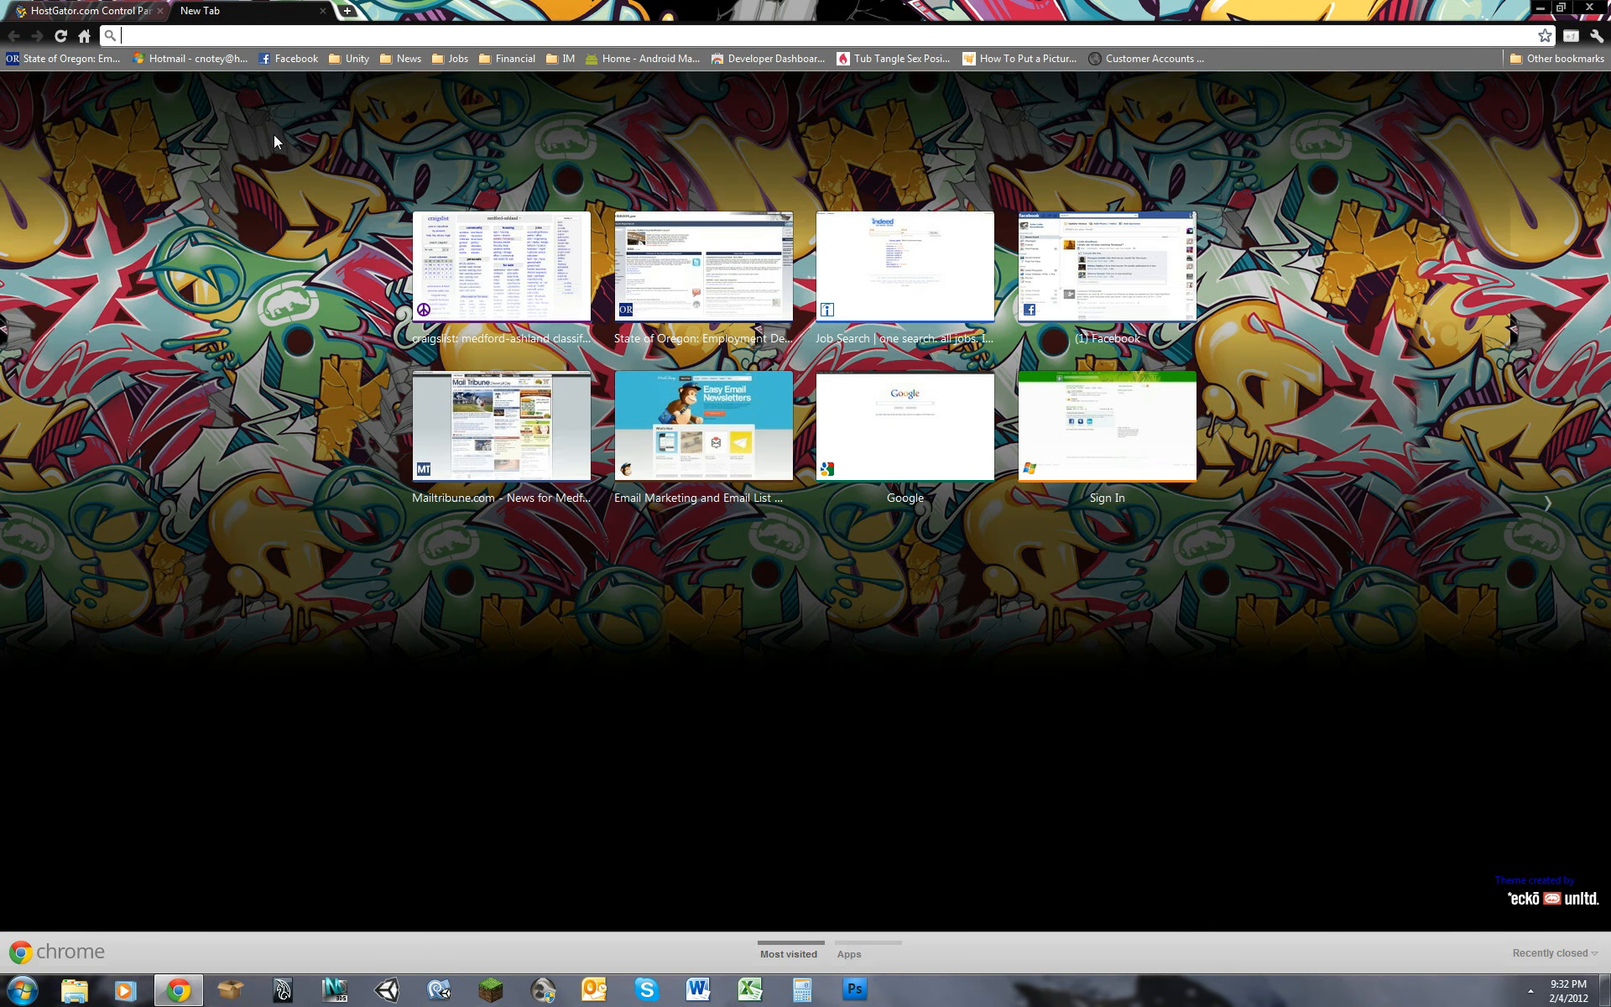
type("www.gemin")
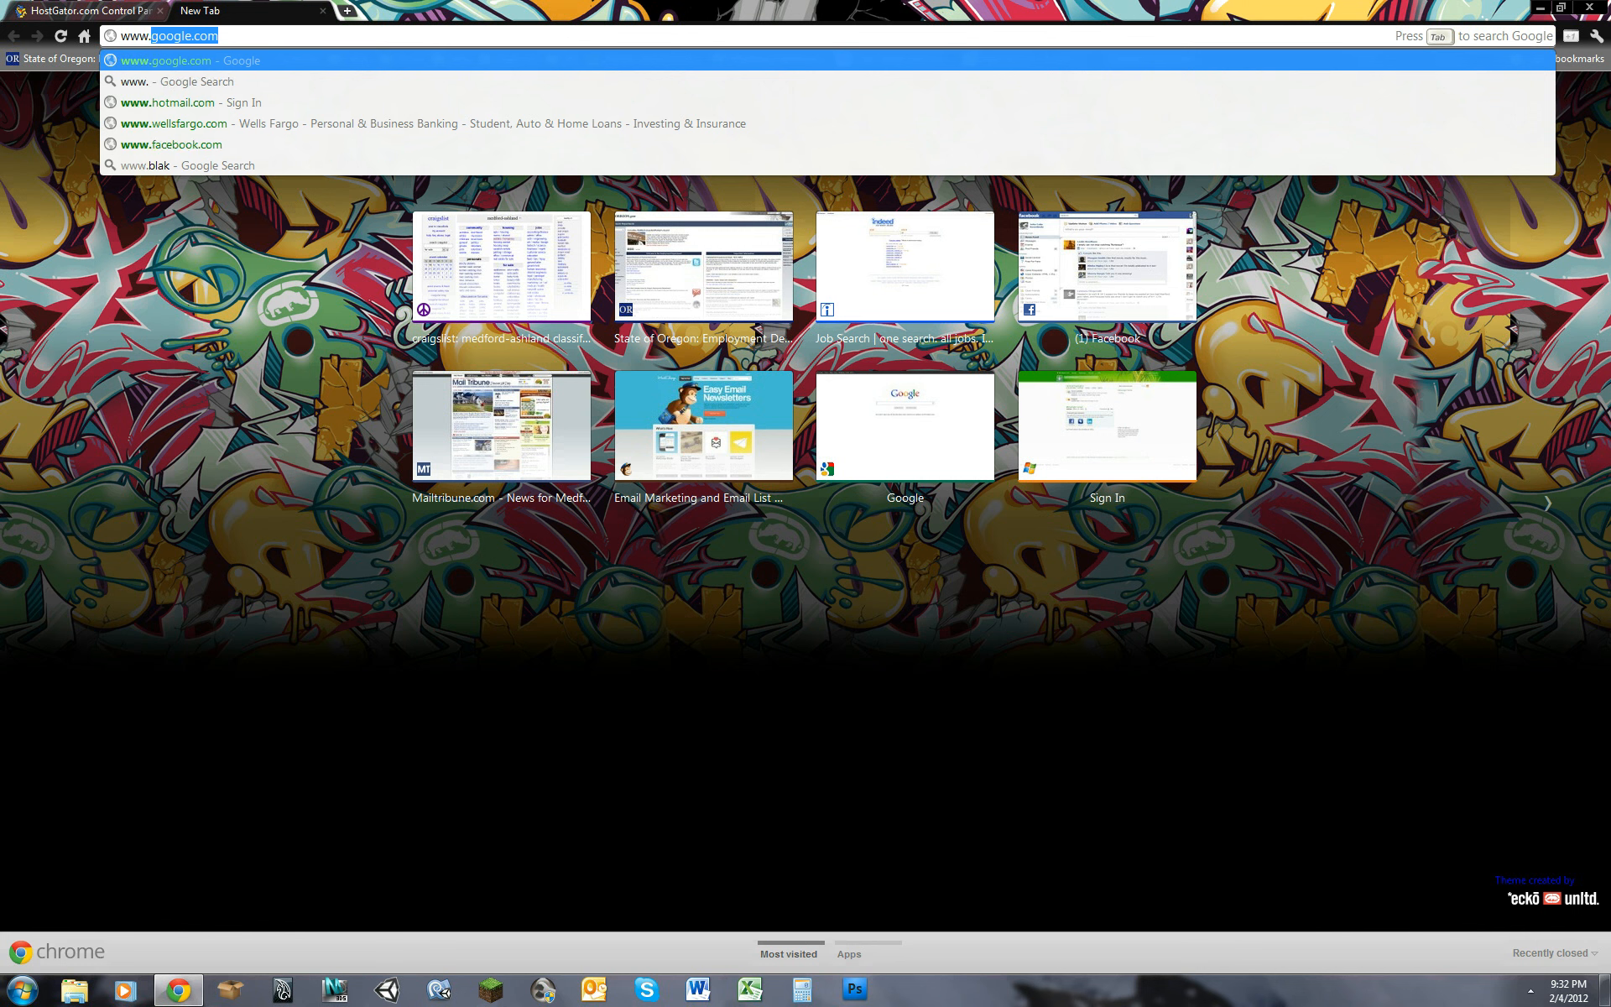
type("i")
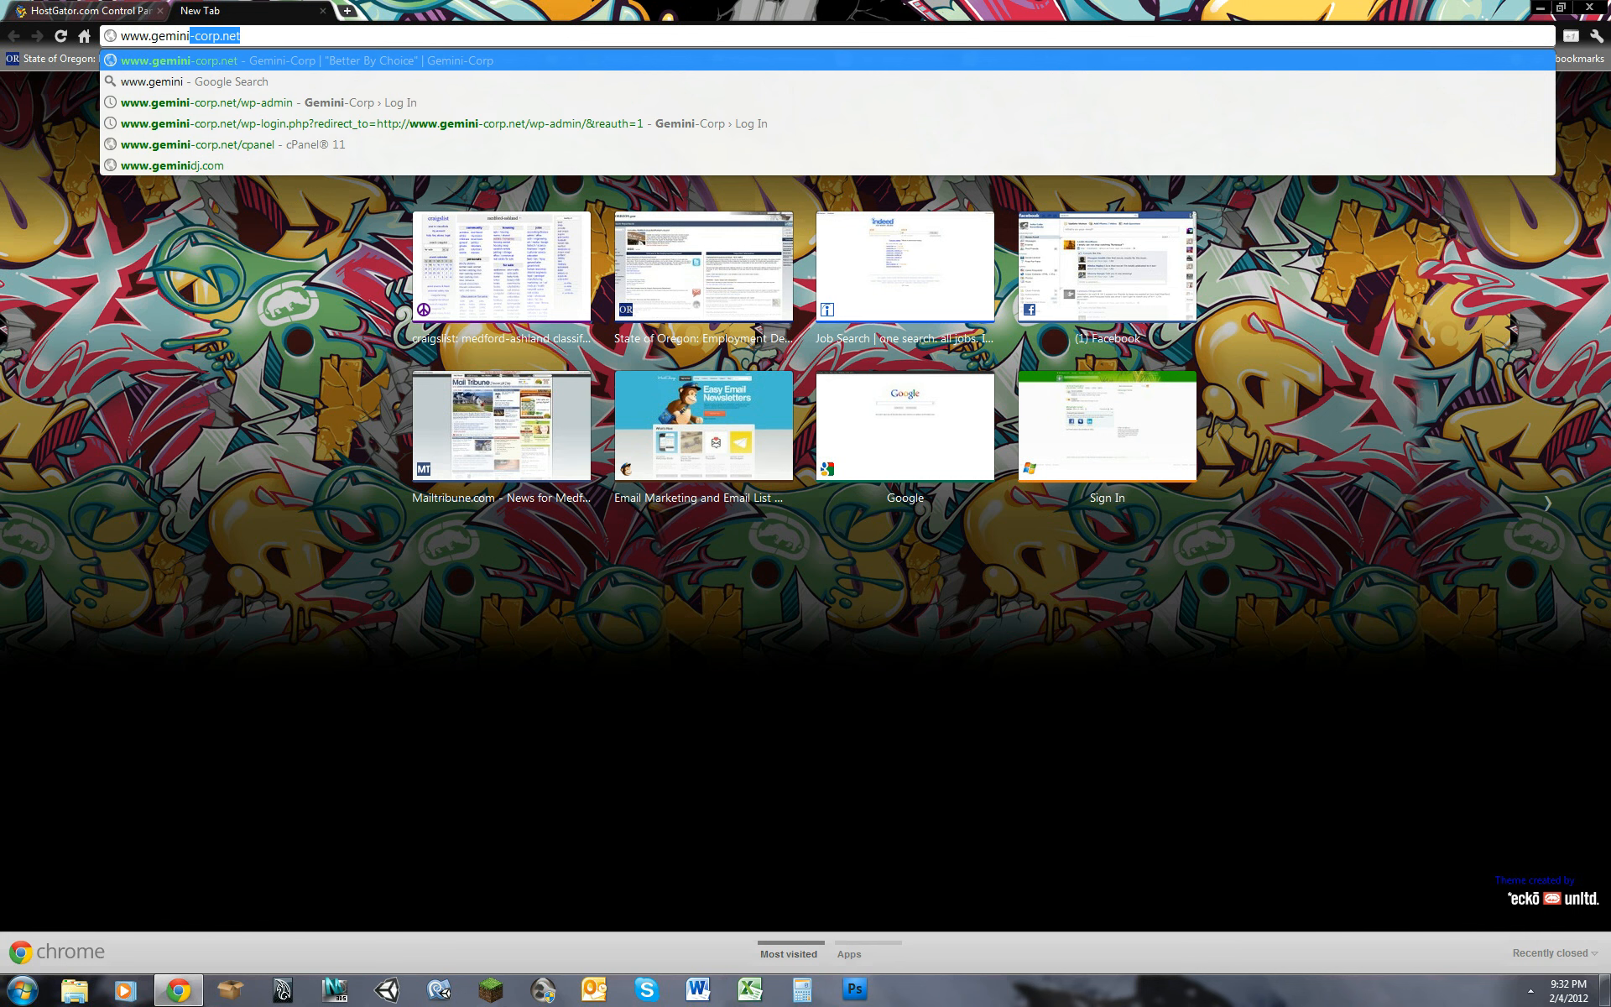
key("Right")
type("/wp")
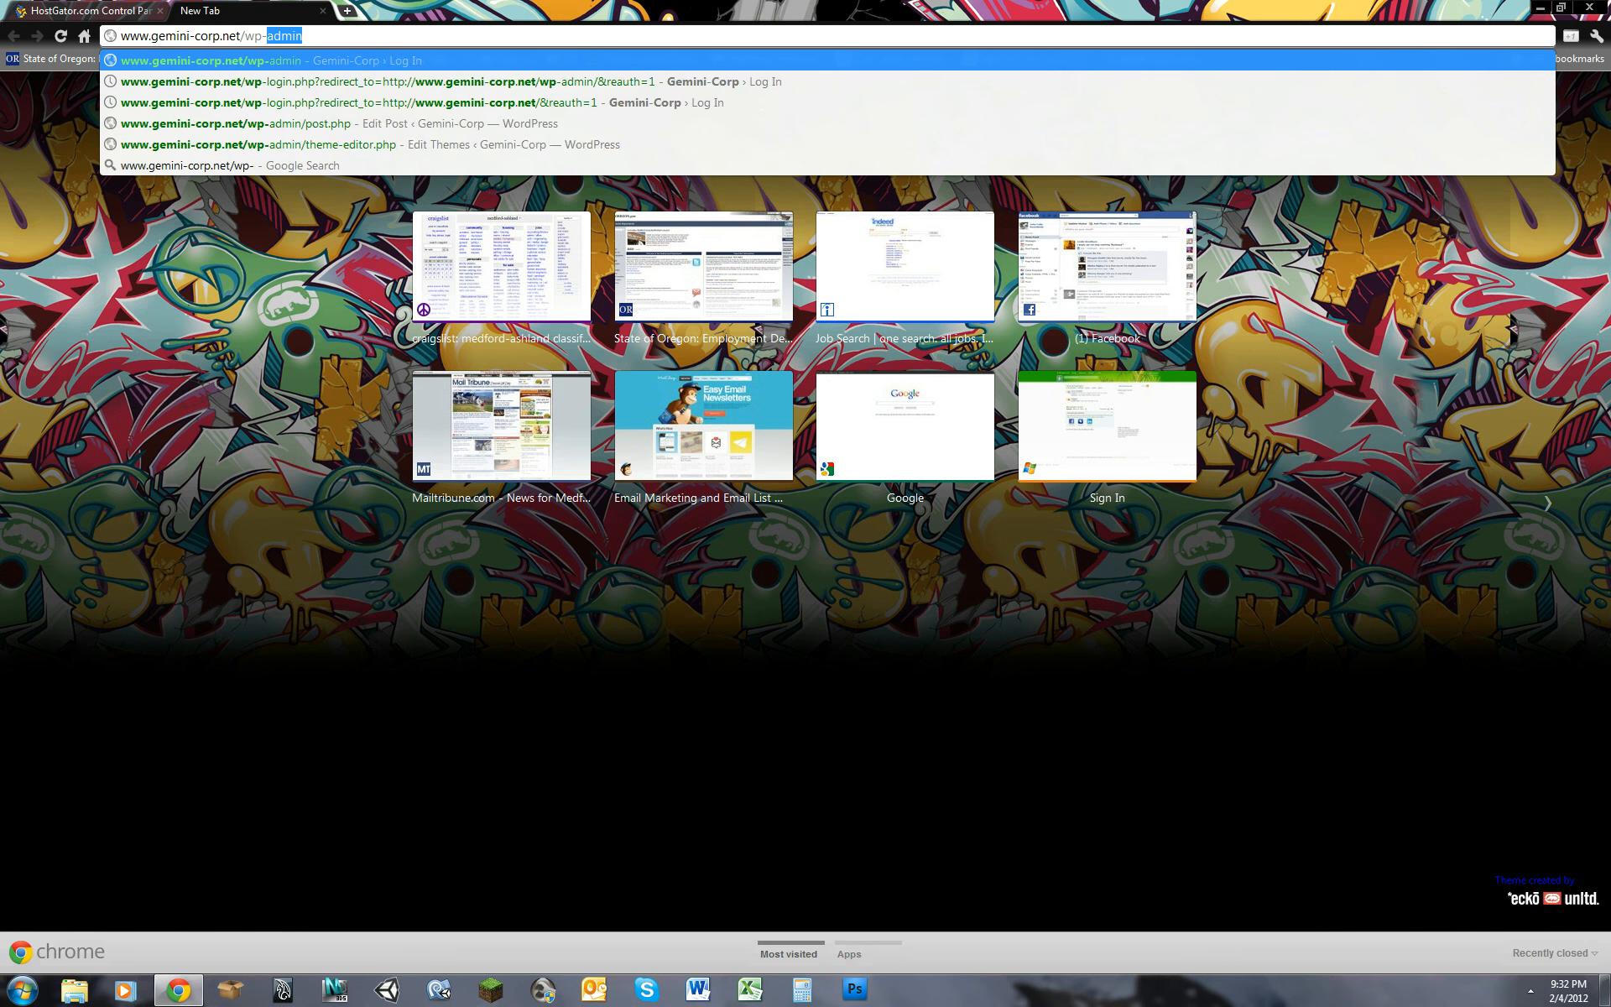
type("-")
key("Return")
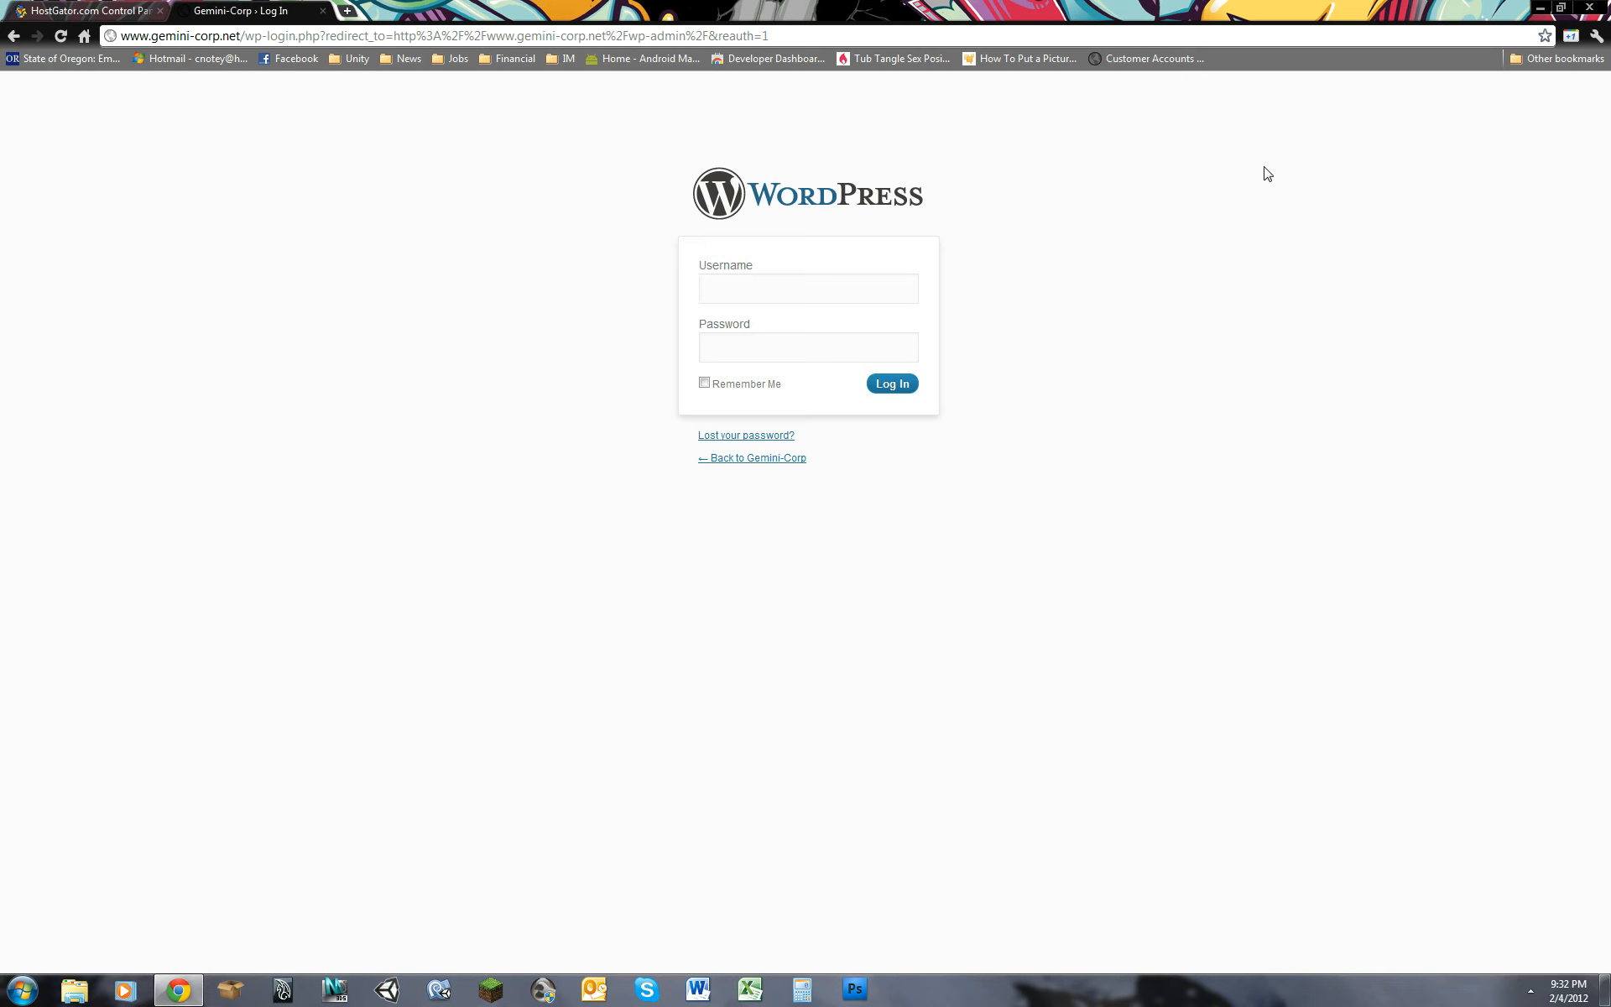
Step: Log in to the WordPress admin as admin with the account password
type("admin")
key("Tab")
left_click(890, 386)
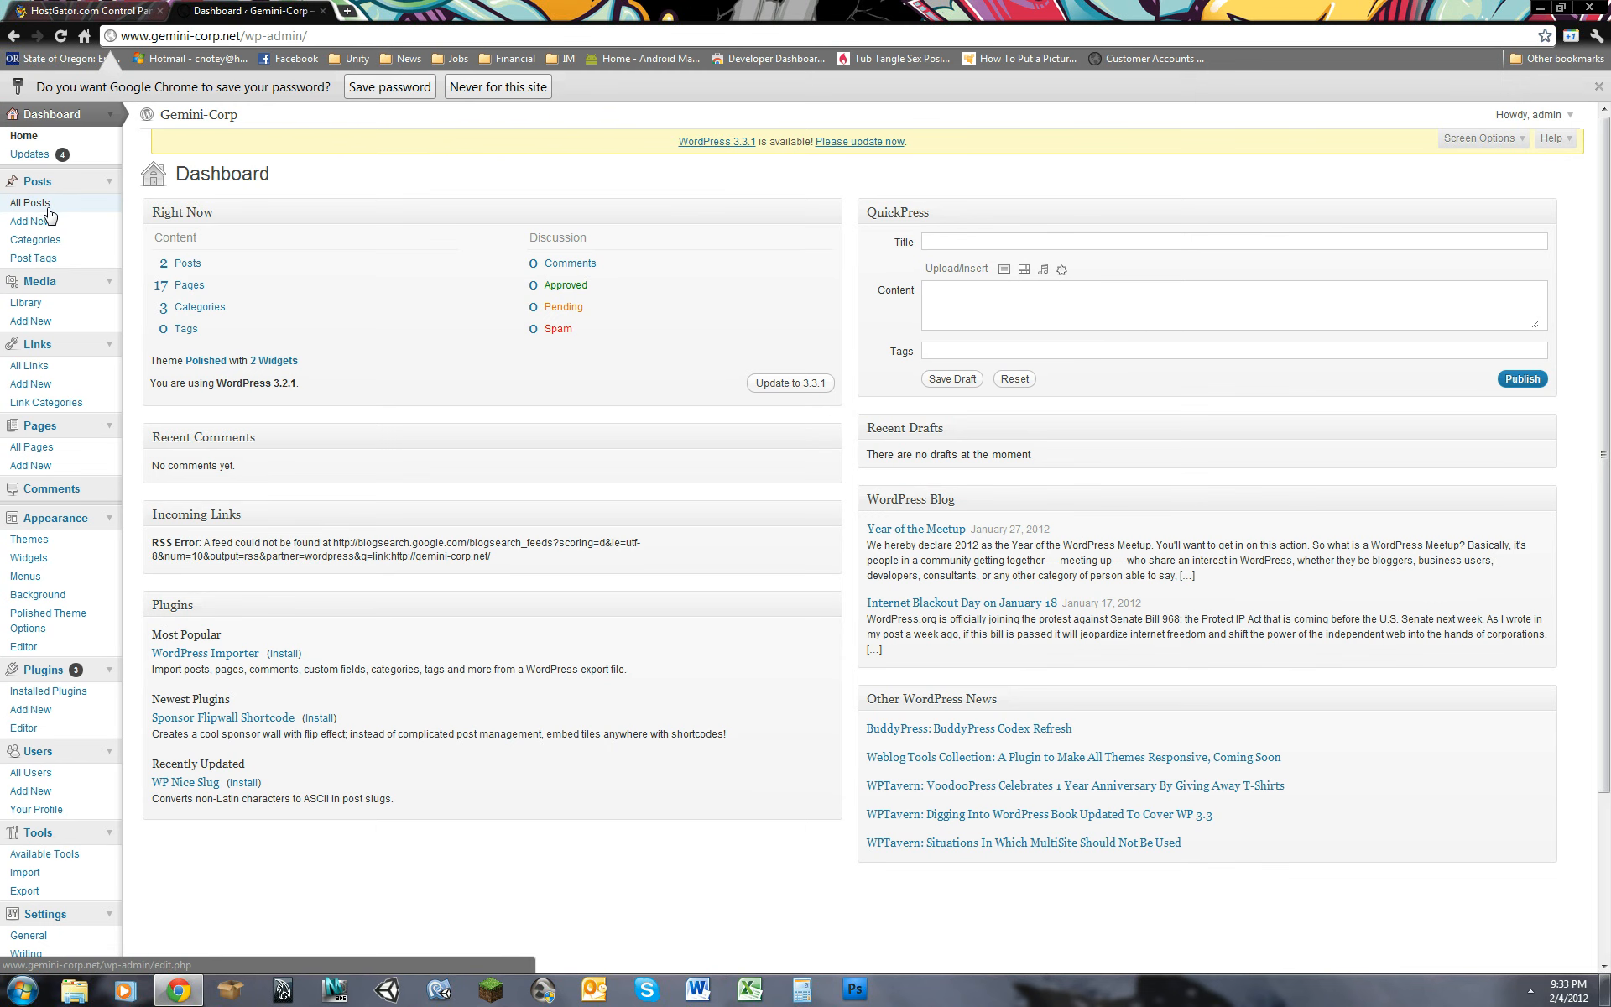
Step: Open the list of all posts and move the post published on 2011/11/17 to the trash
left_click(47, 206)
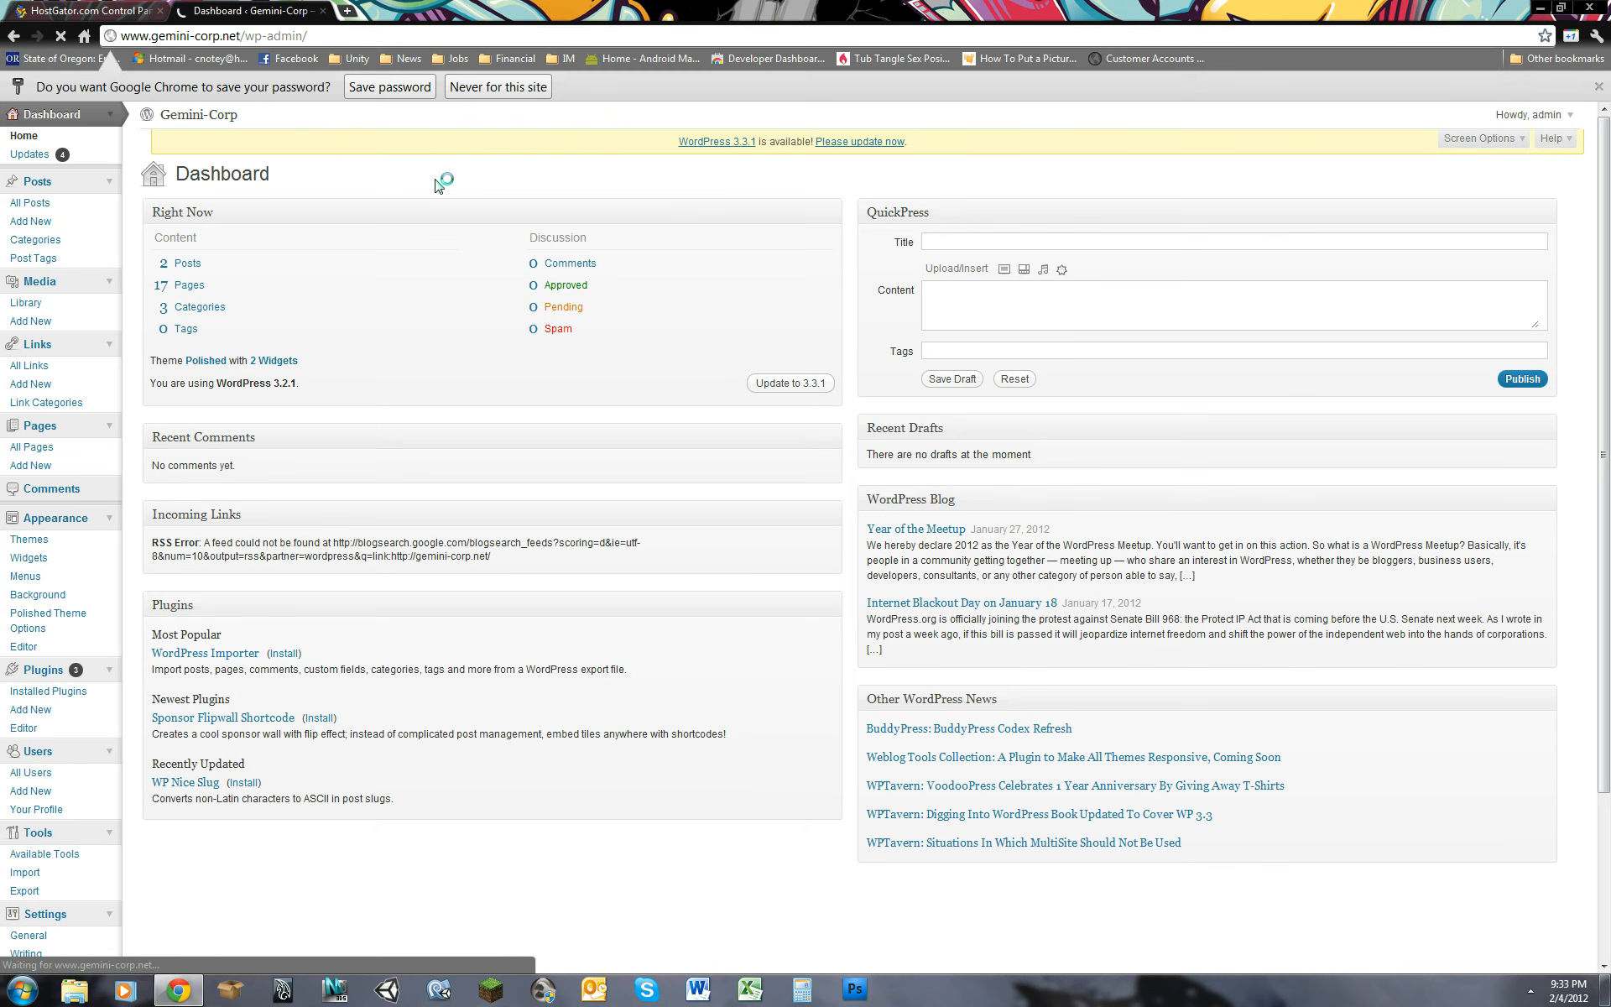
mouse_move(170, 282)
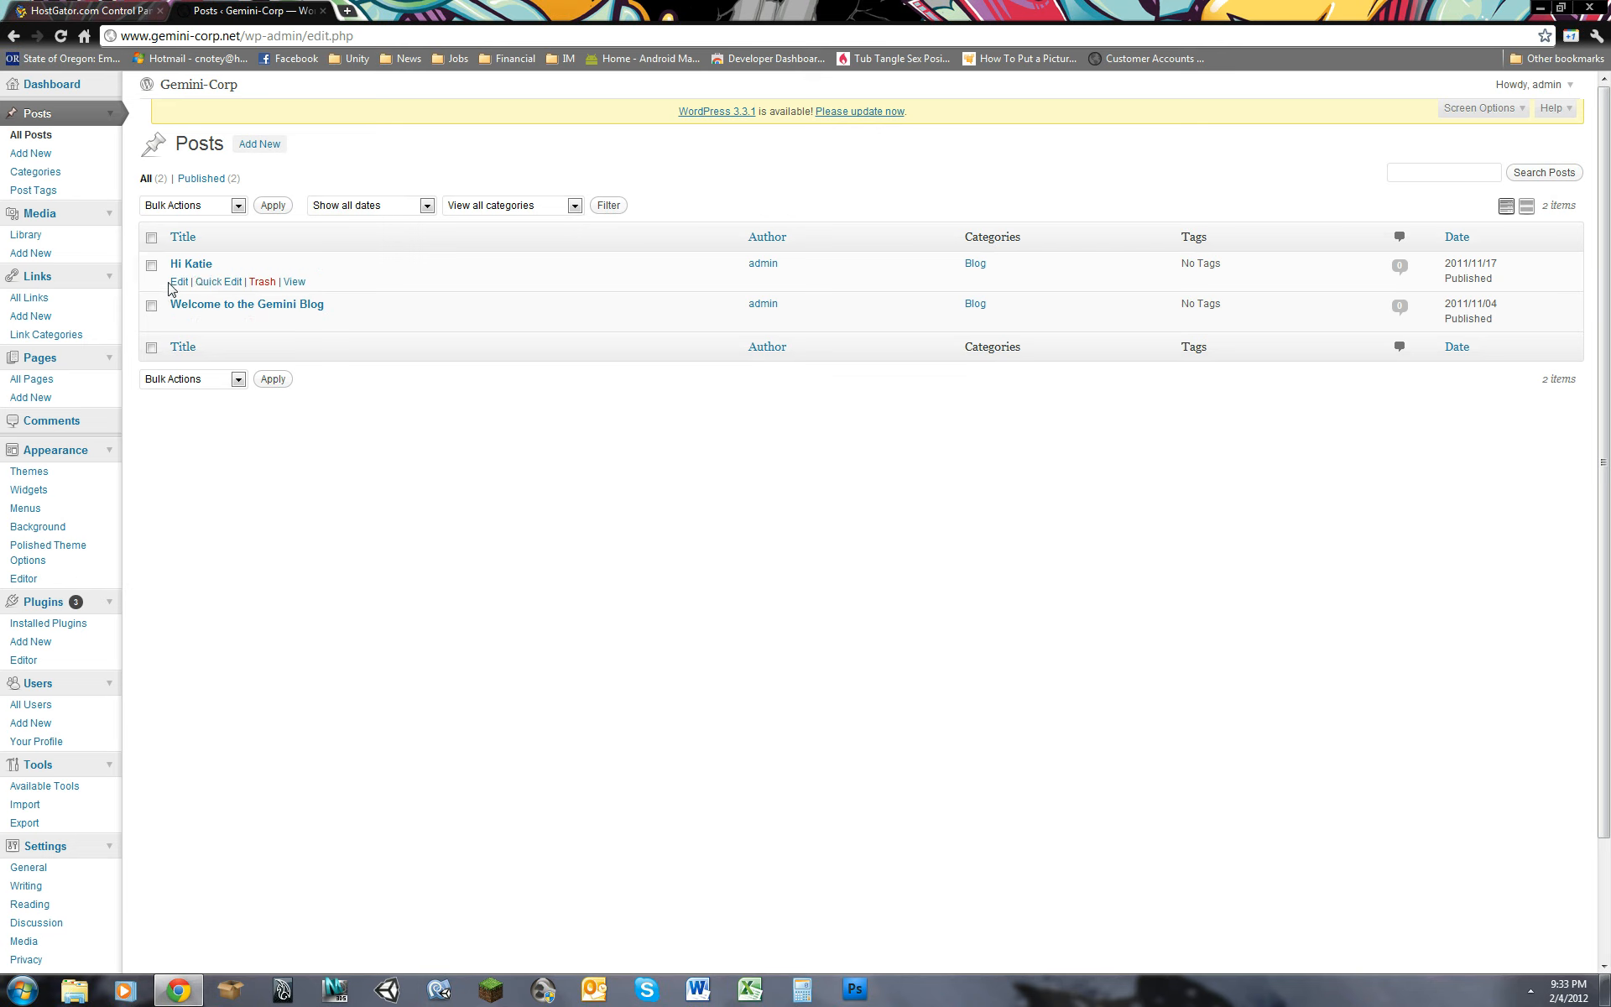
left_click(262, 283)
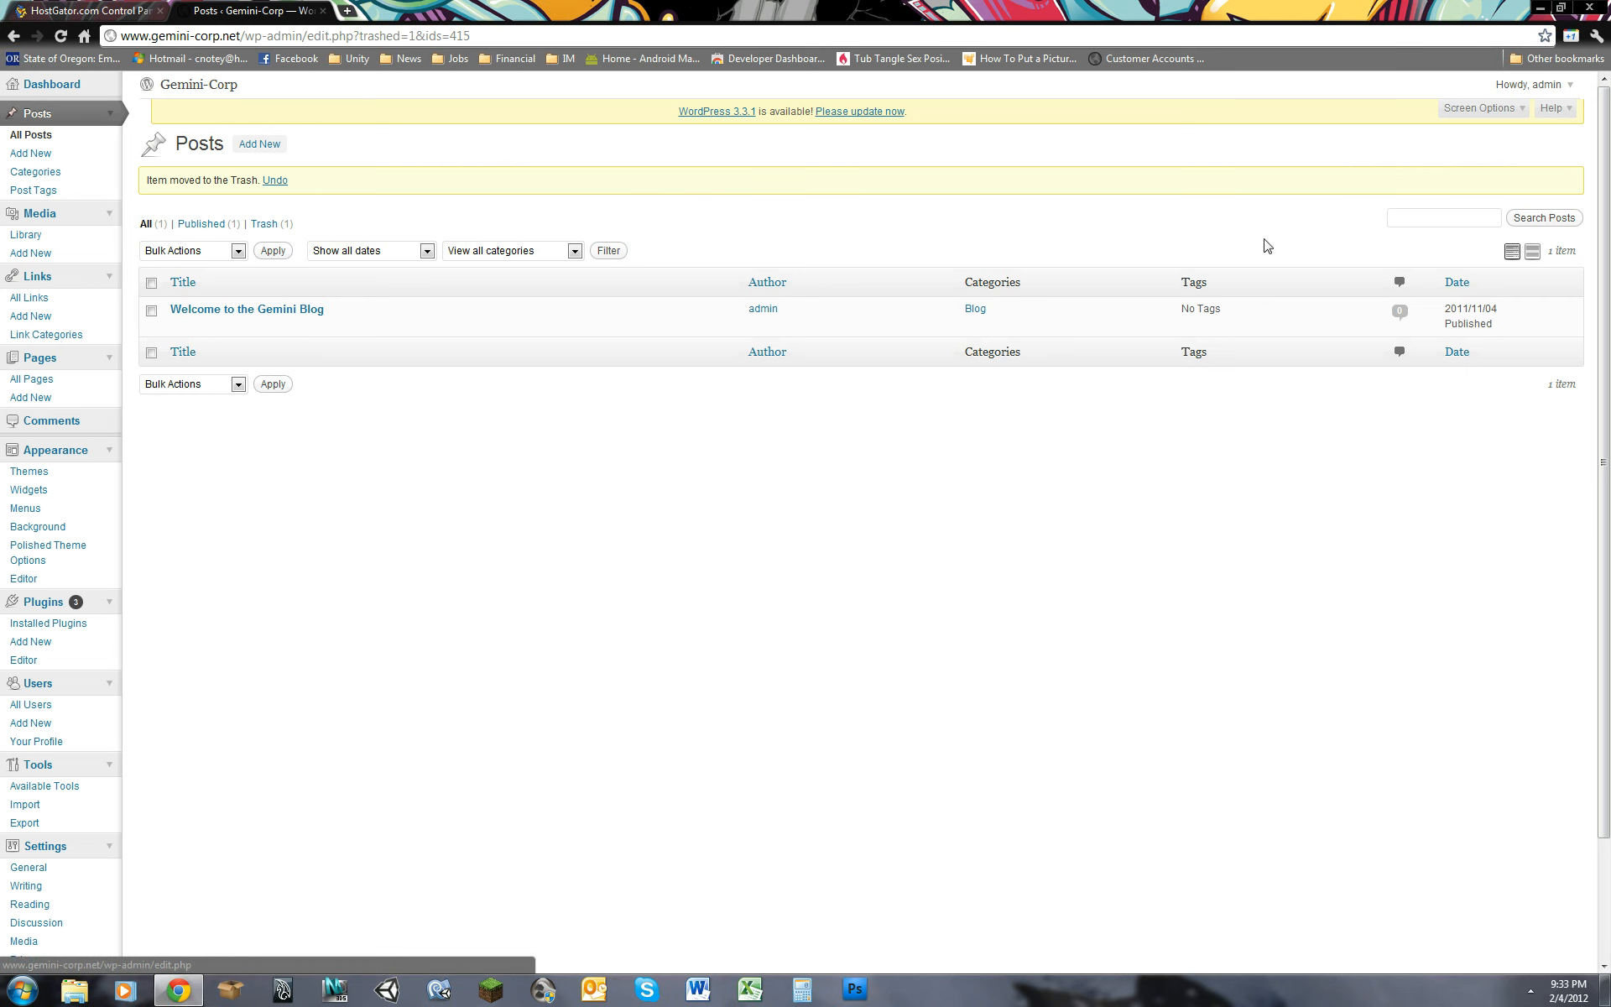
Step: Create a new post titled "This is a video test" with the body text "testing dfdfdajf;lsajkdlf;daj"
left_click(260, 144)
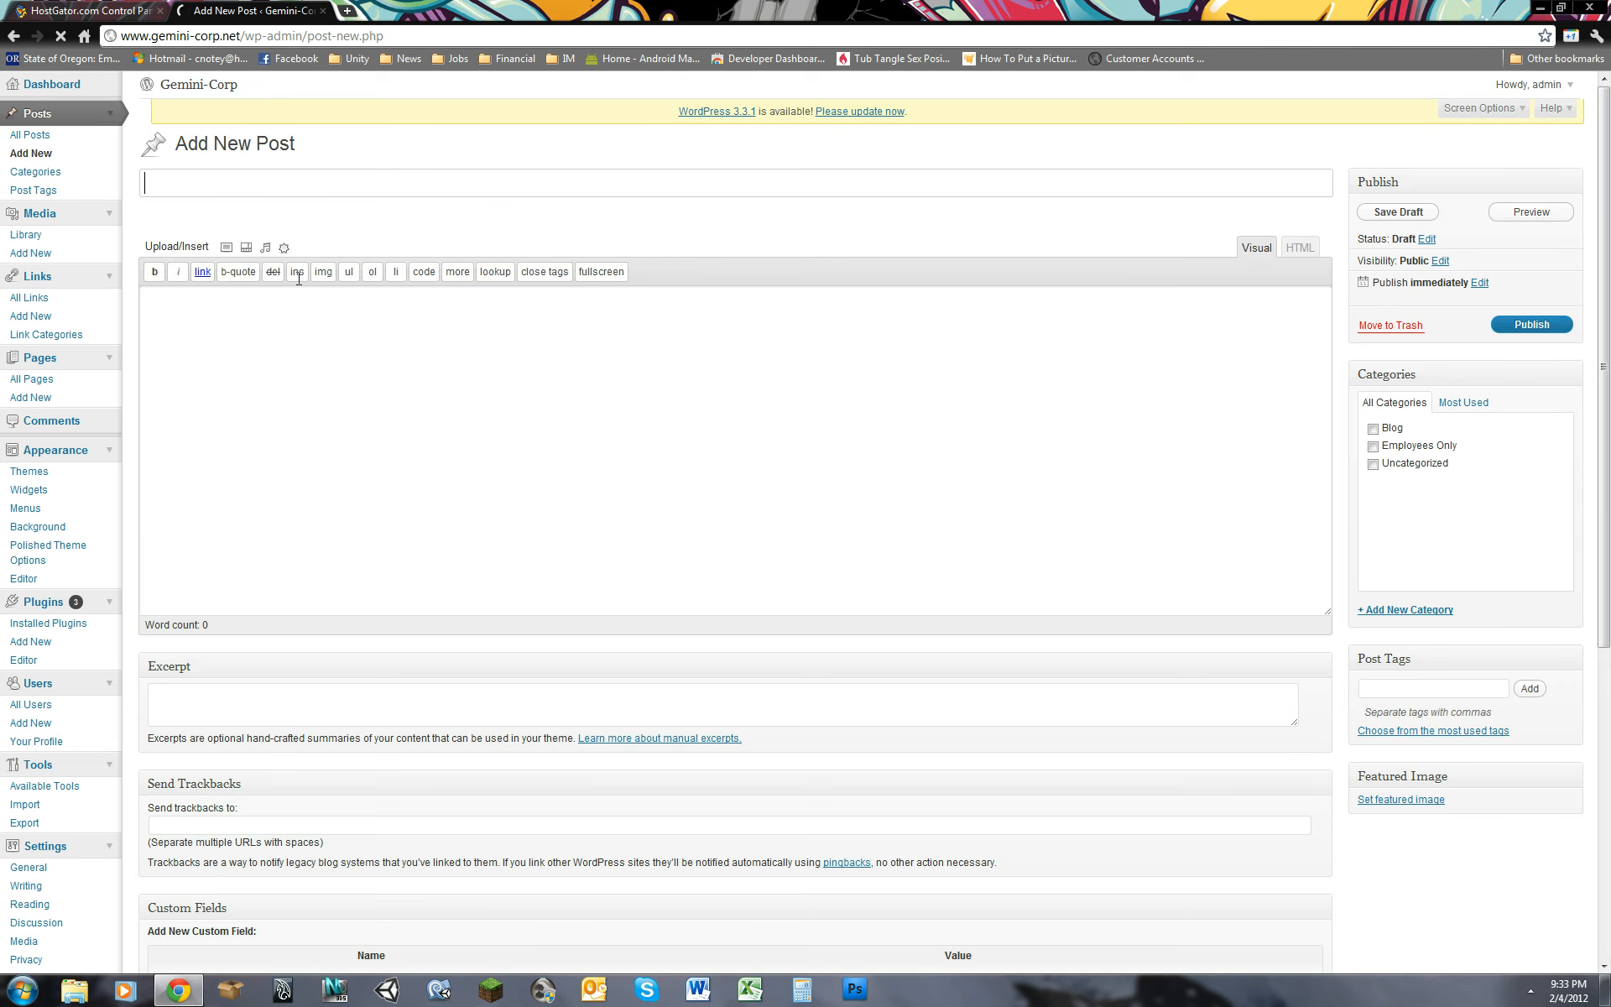
left_click(344, 372)
left_click(281, 182)
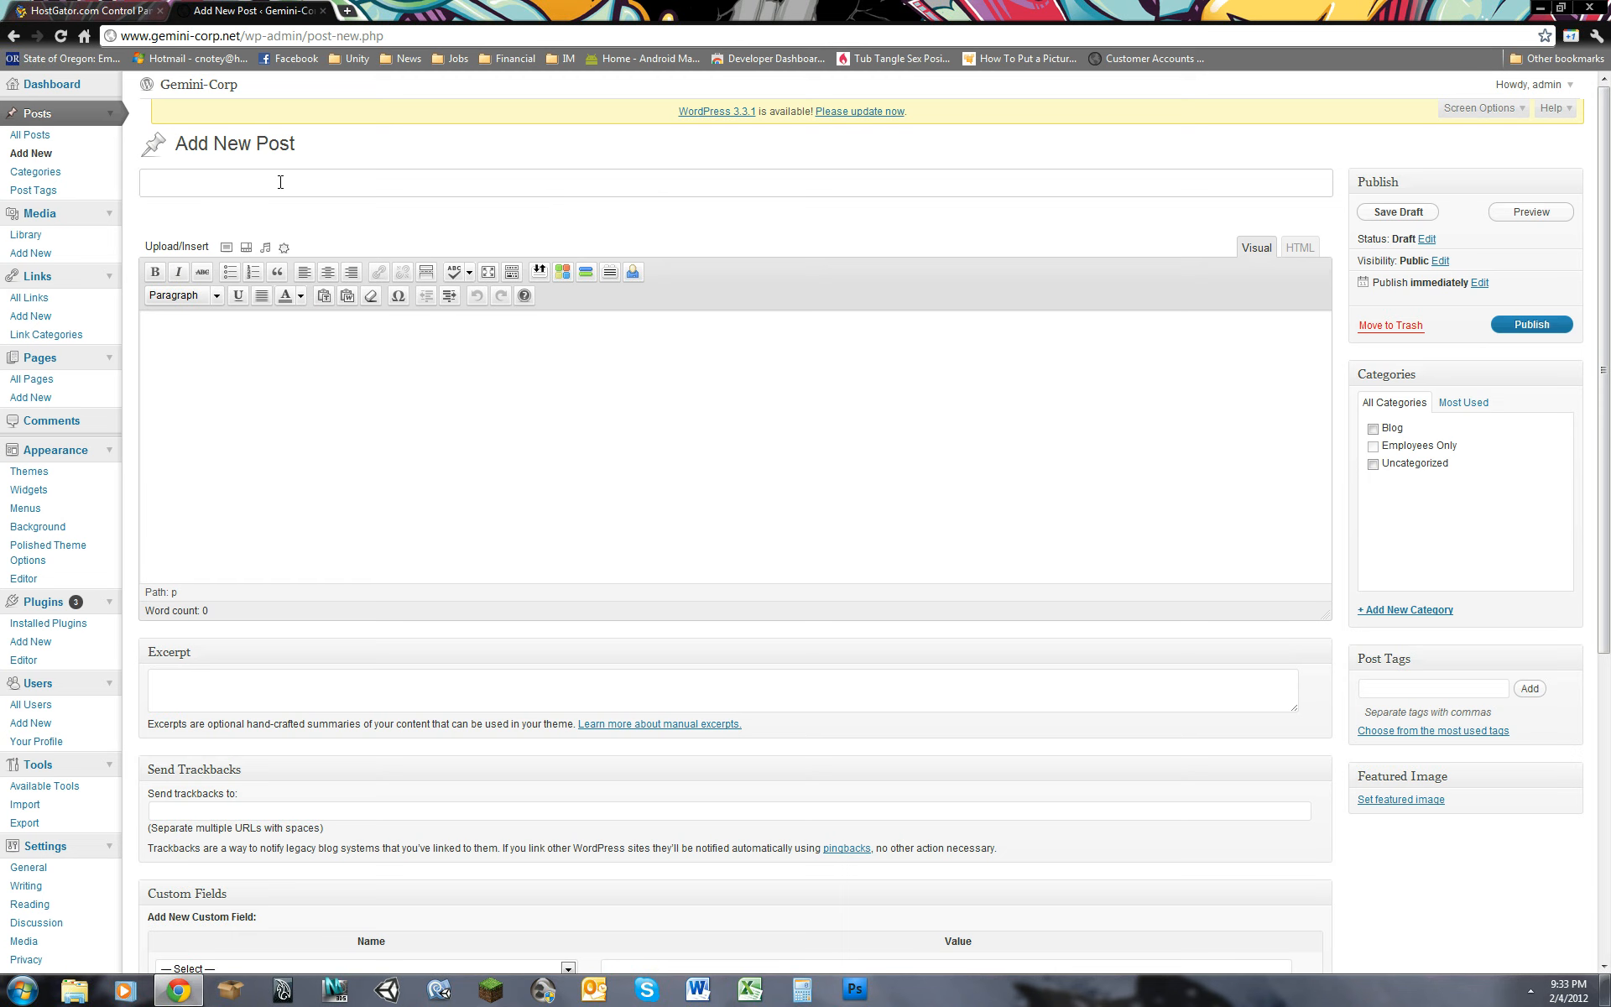
type("This is a video test")
key("Tab")
type("testin")
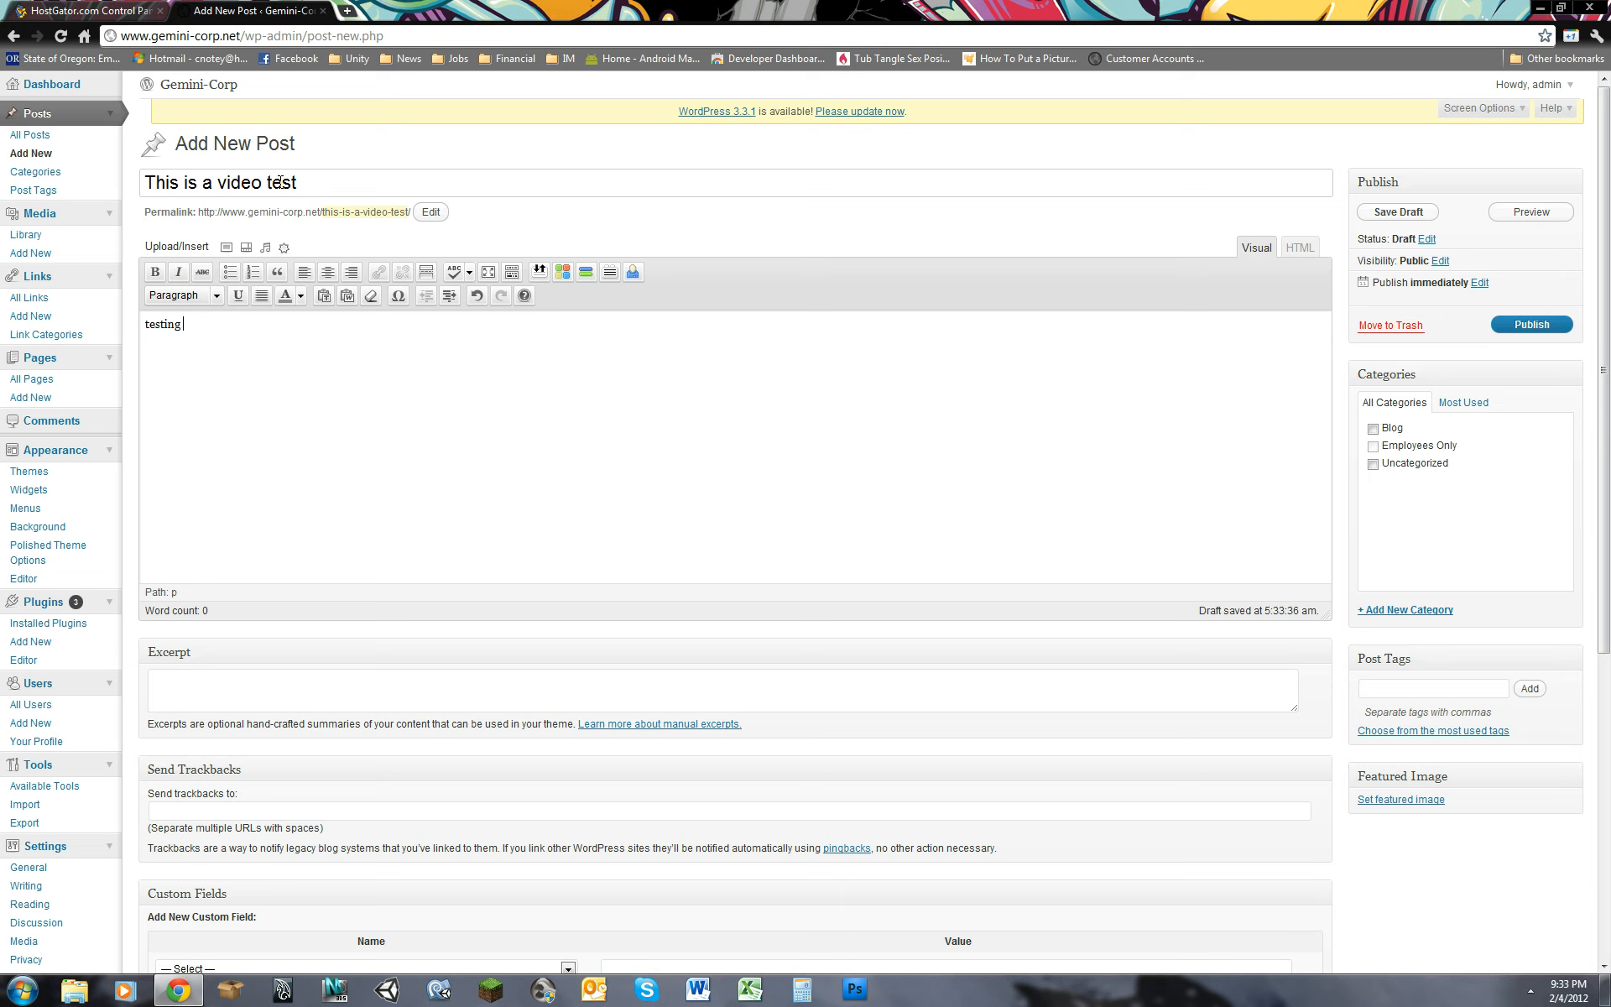
type("g dfdfdajf;lsajkdlf;daj")
Step: Assign the post to the Blog category and enter "excerpt" as its excerpt
left_click_drag(1603, 374, 1603, 508)
left_click(508, 458)
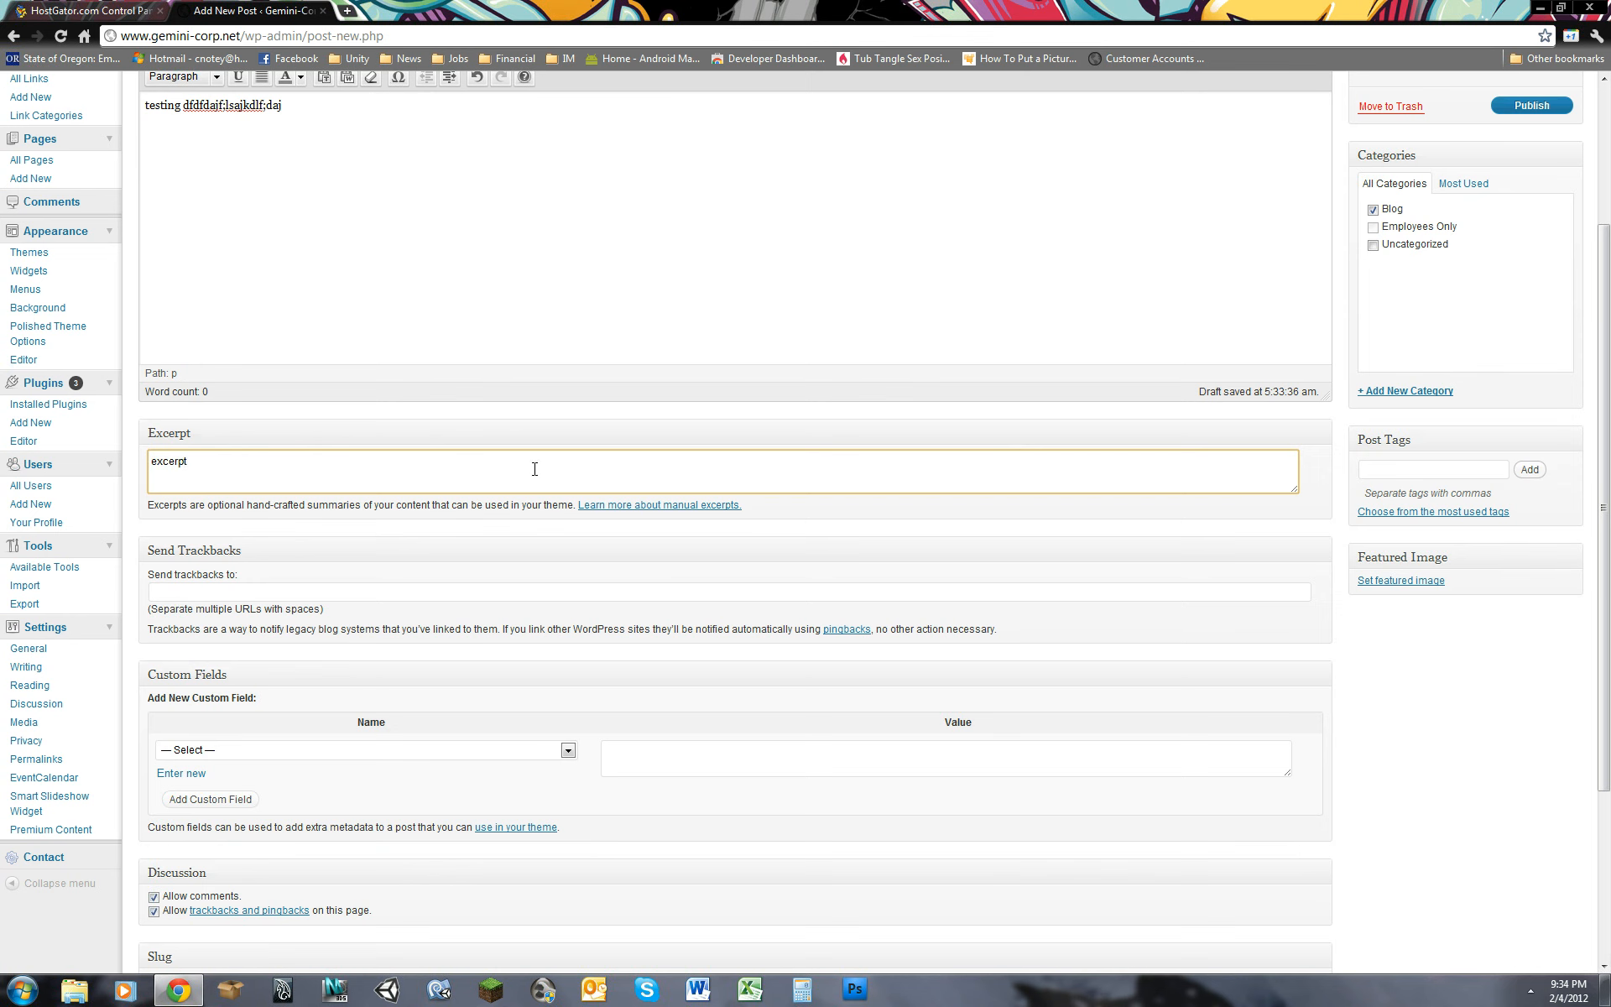
Step: Disallow trackbacks and pingbacks on the post while keeping comments allowed
left_click_drag(1603, 503, 1604, 602)
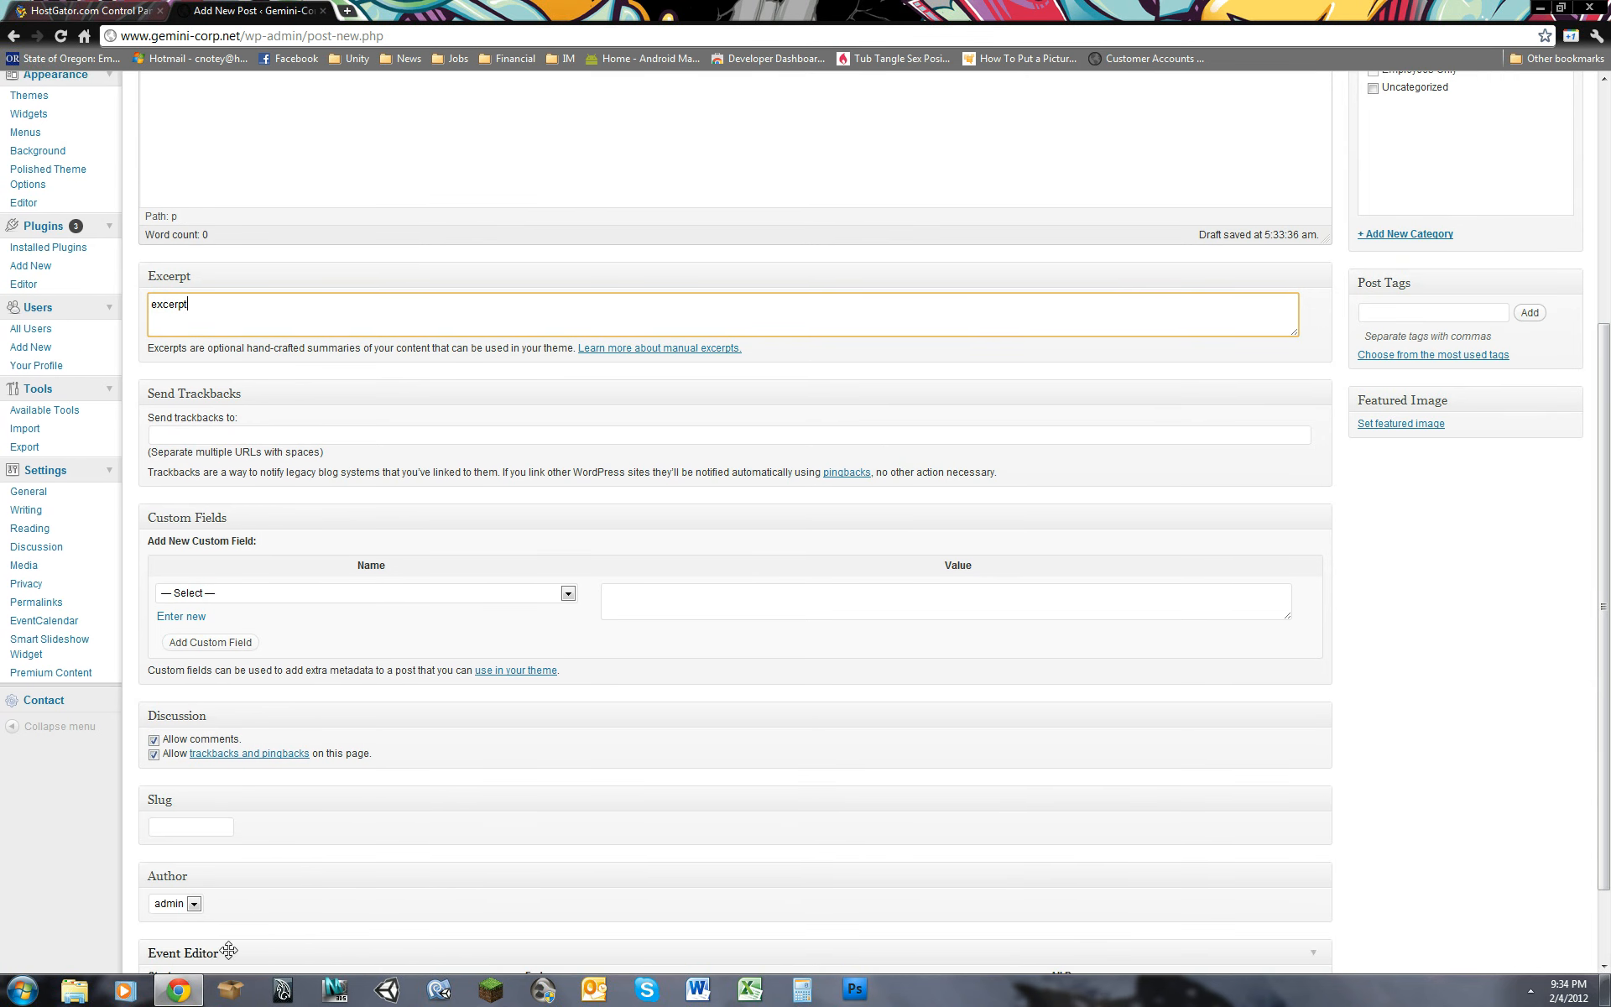
left_click(155, 741)
left_click(154, 755)
left_click_drag(1609, 730, 1610, 782)
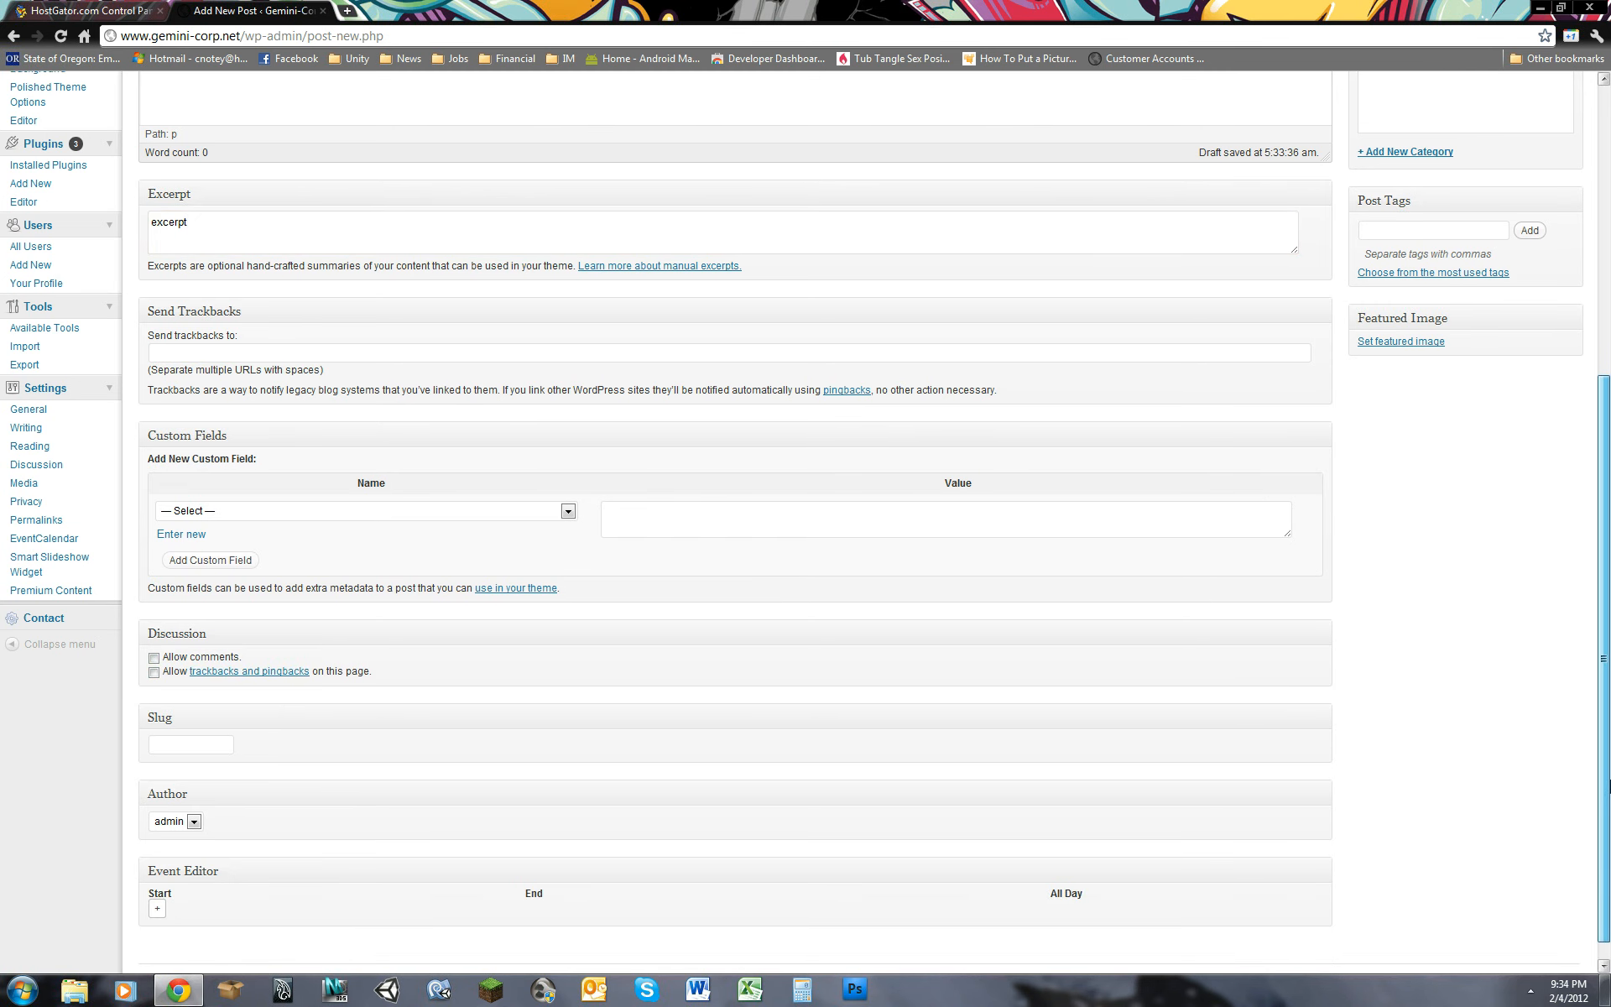
left_click(154, 658)
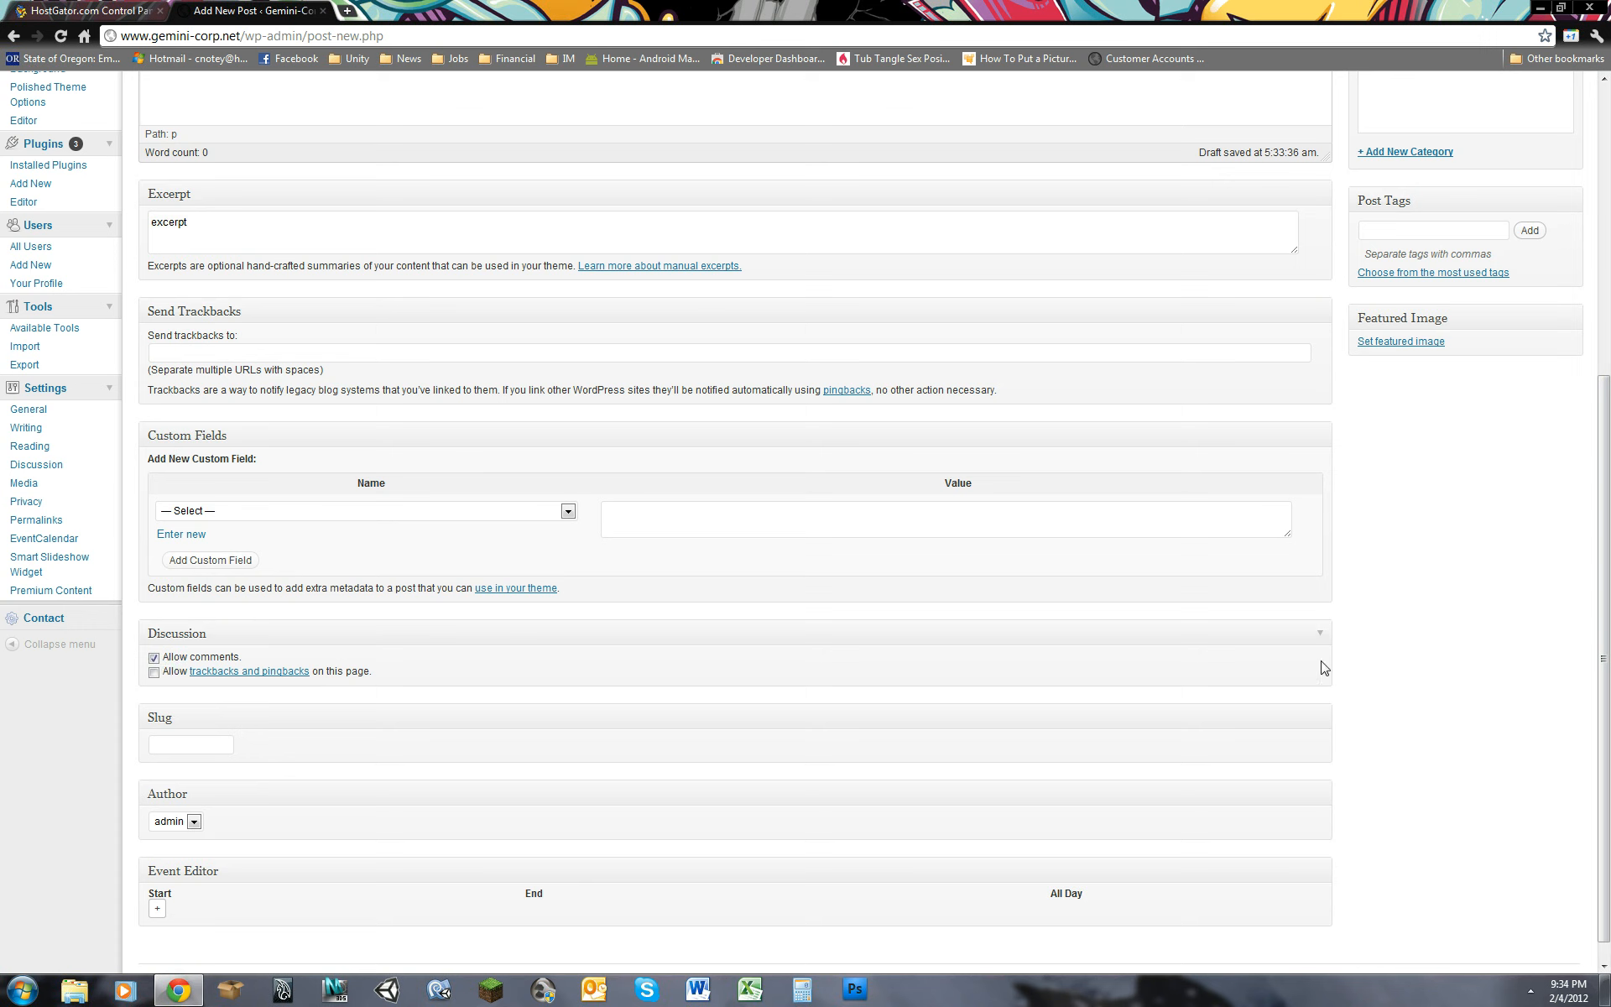
Step: Publish the post and view it on the live site in a new browser tab
left_click_drag(1608, 800, 1608, 462)
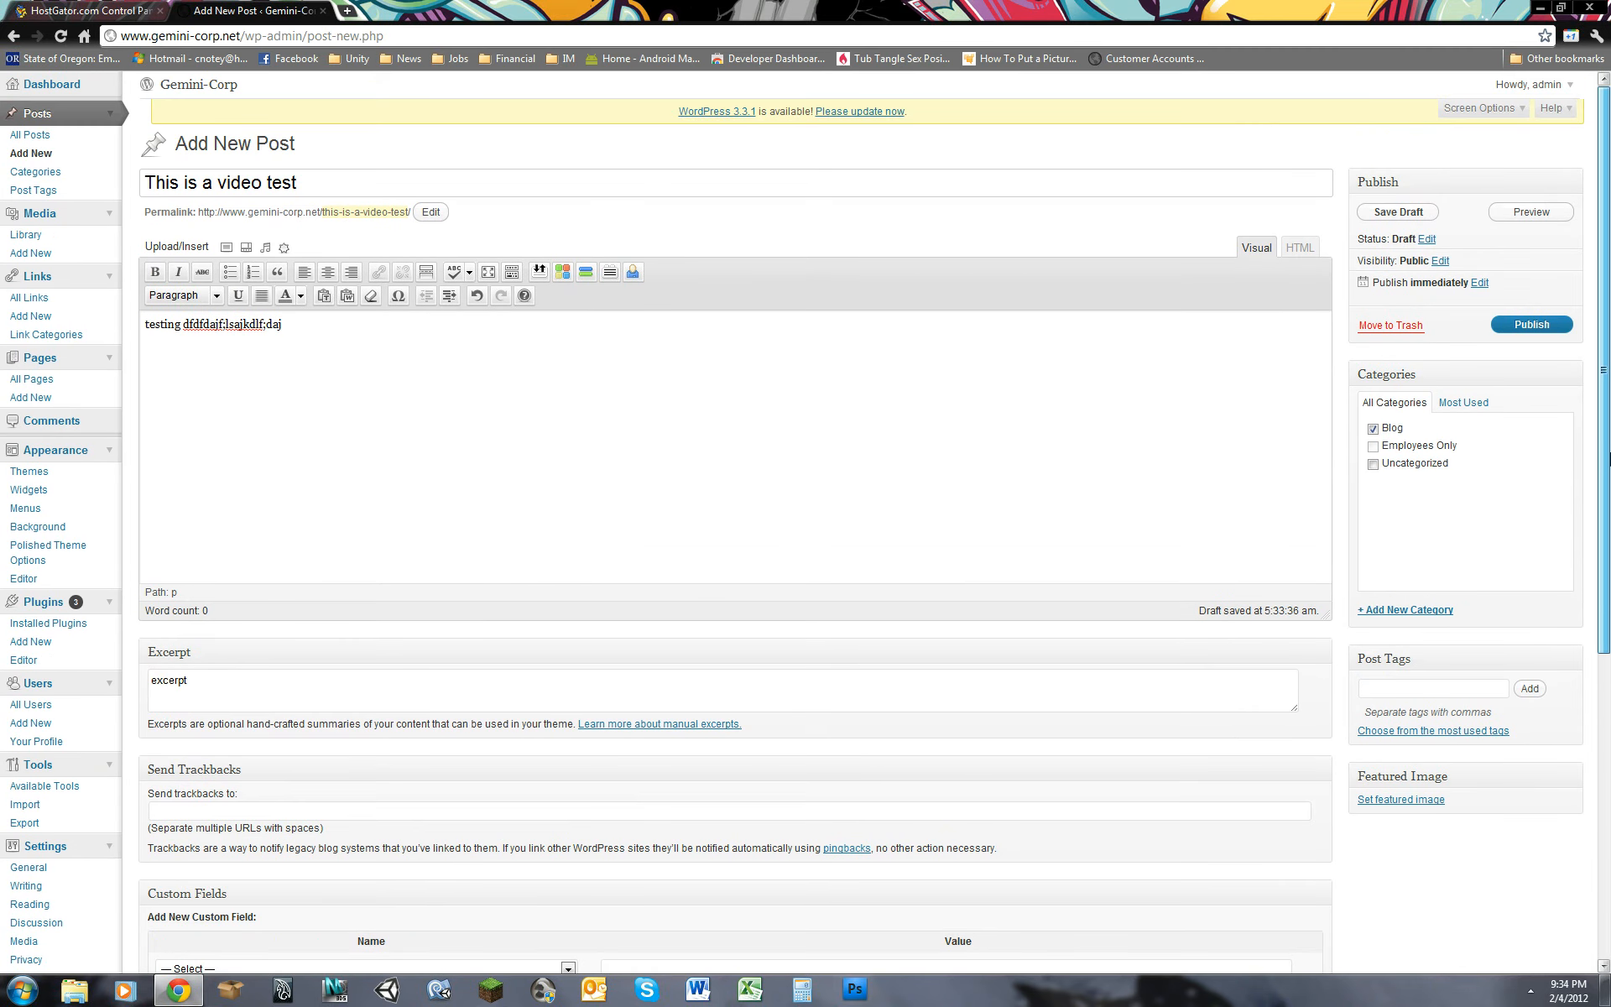
left_click(1529, 325)
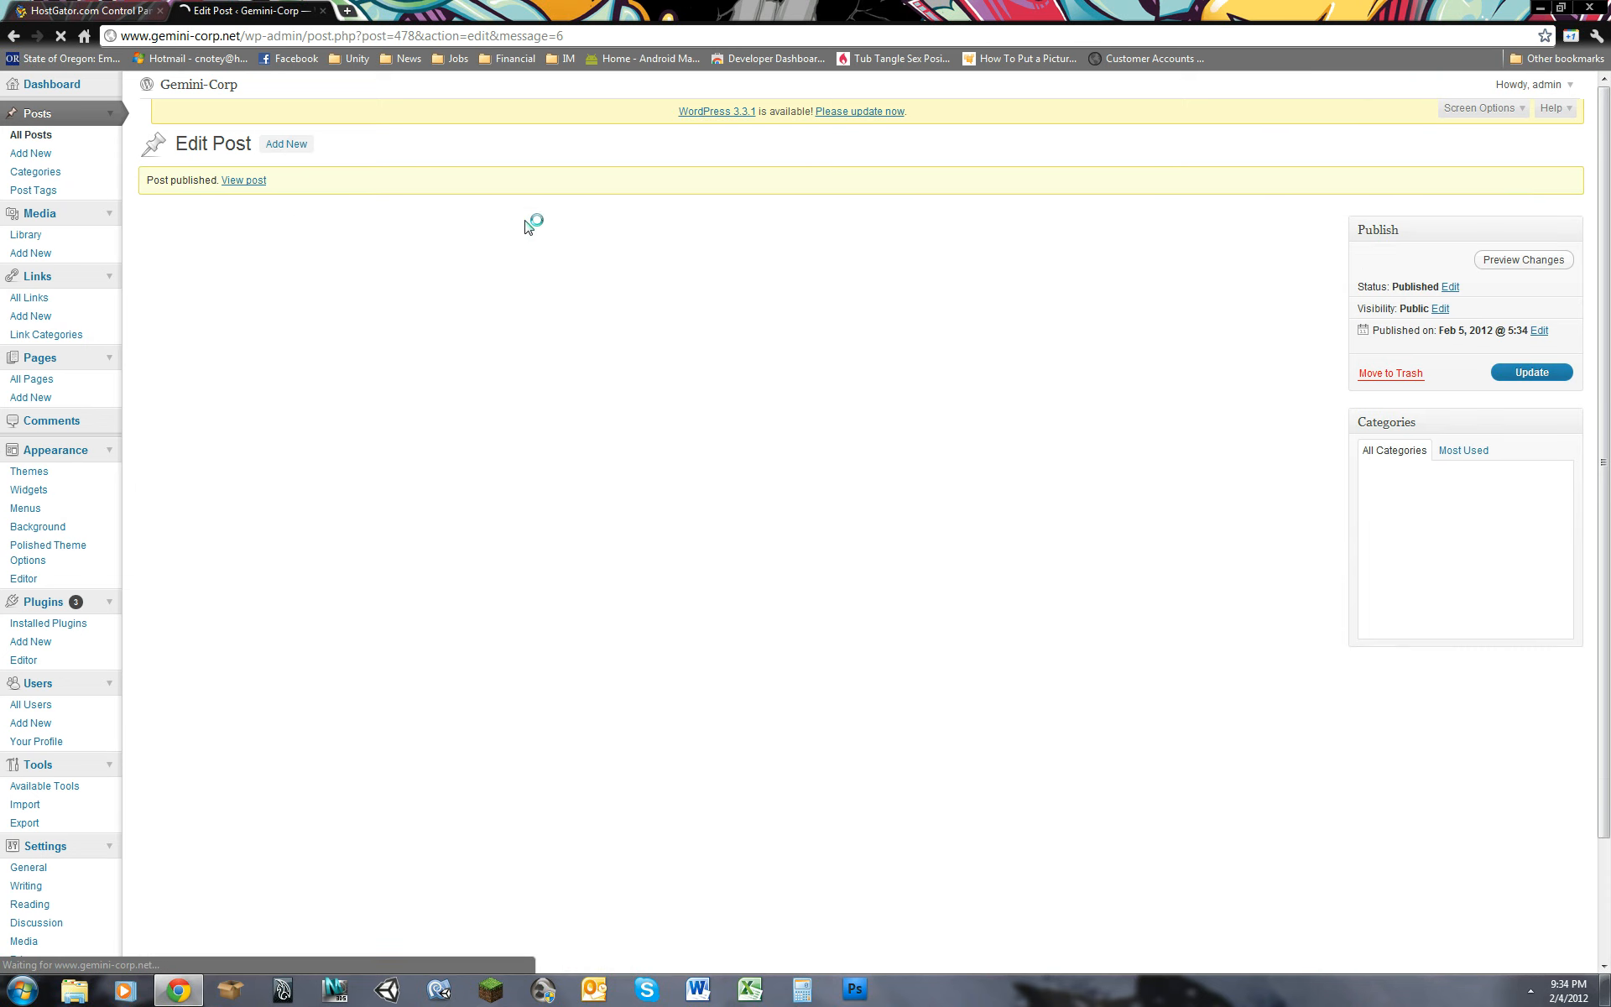
right_click(502, 263)
left_click(537, 270)
left_click(407, 11)
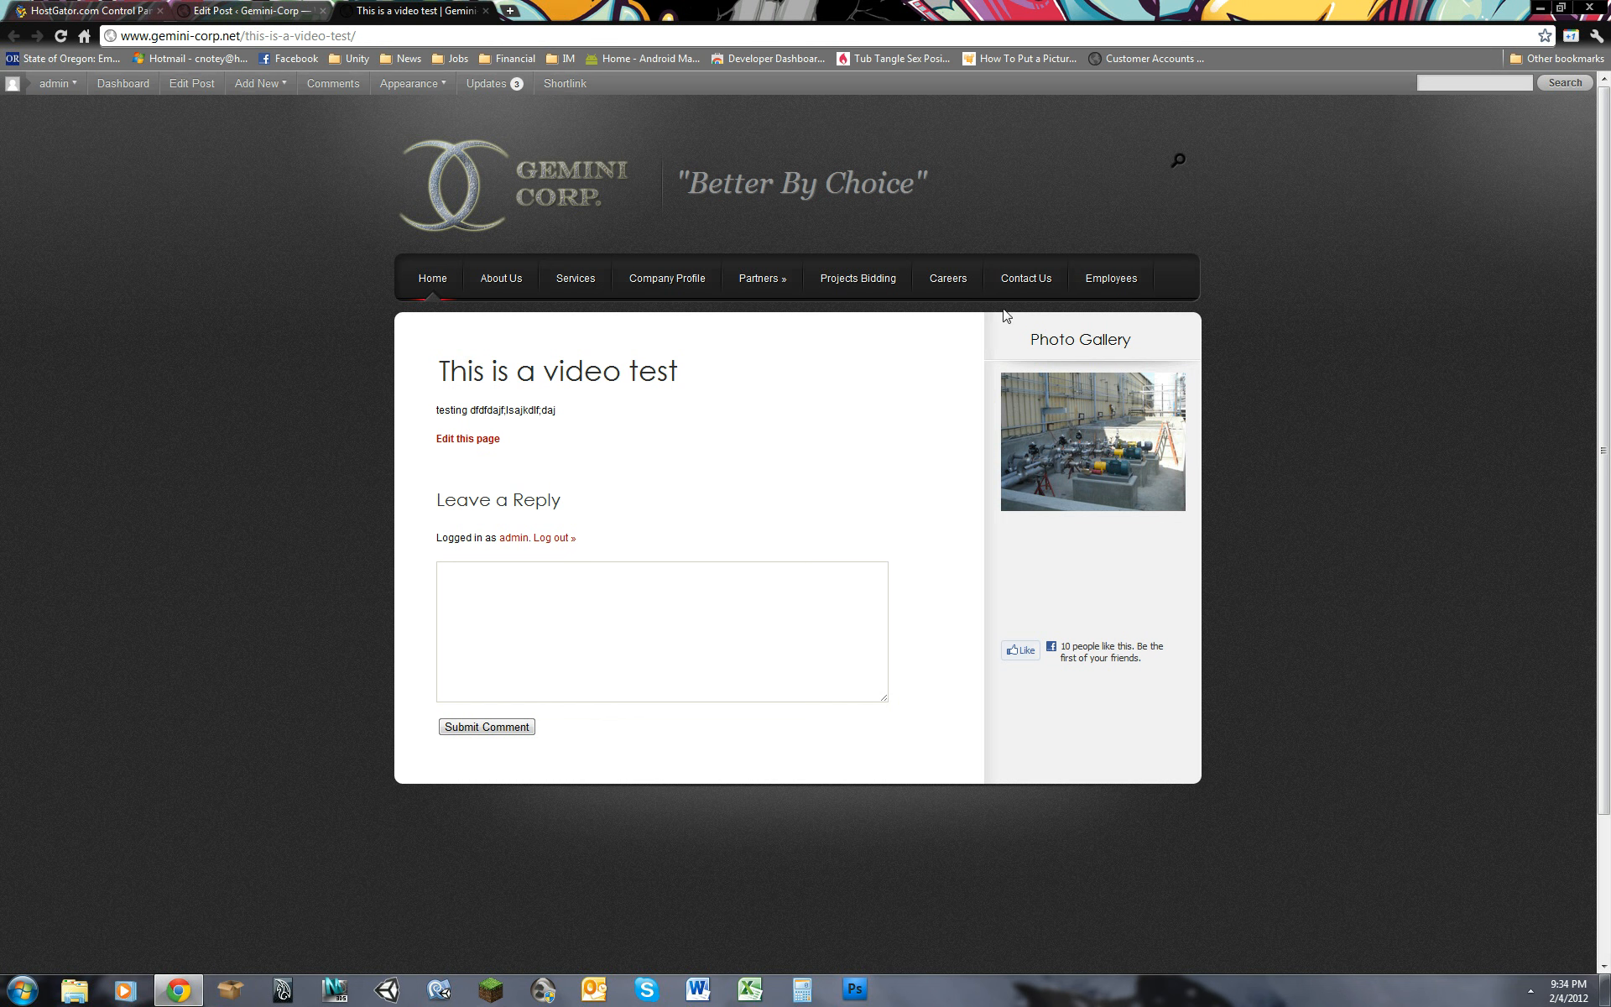
Step: Open the new post through the Employees page's Gemini Corner blog, and close the live site tab
left_click(1092, 278)
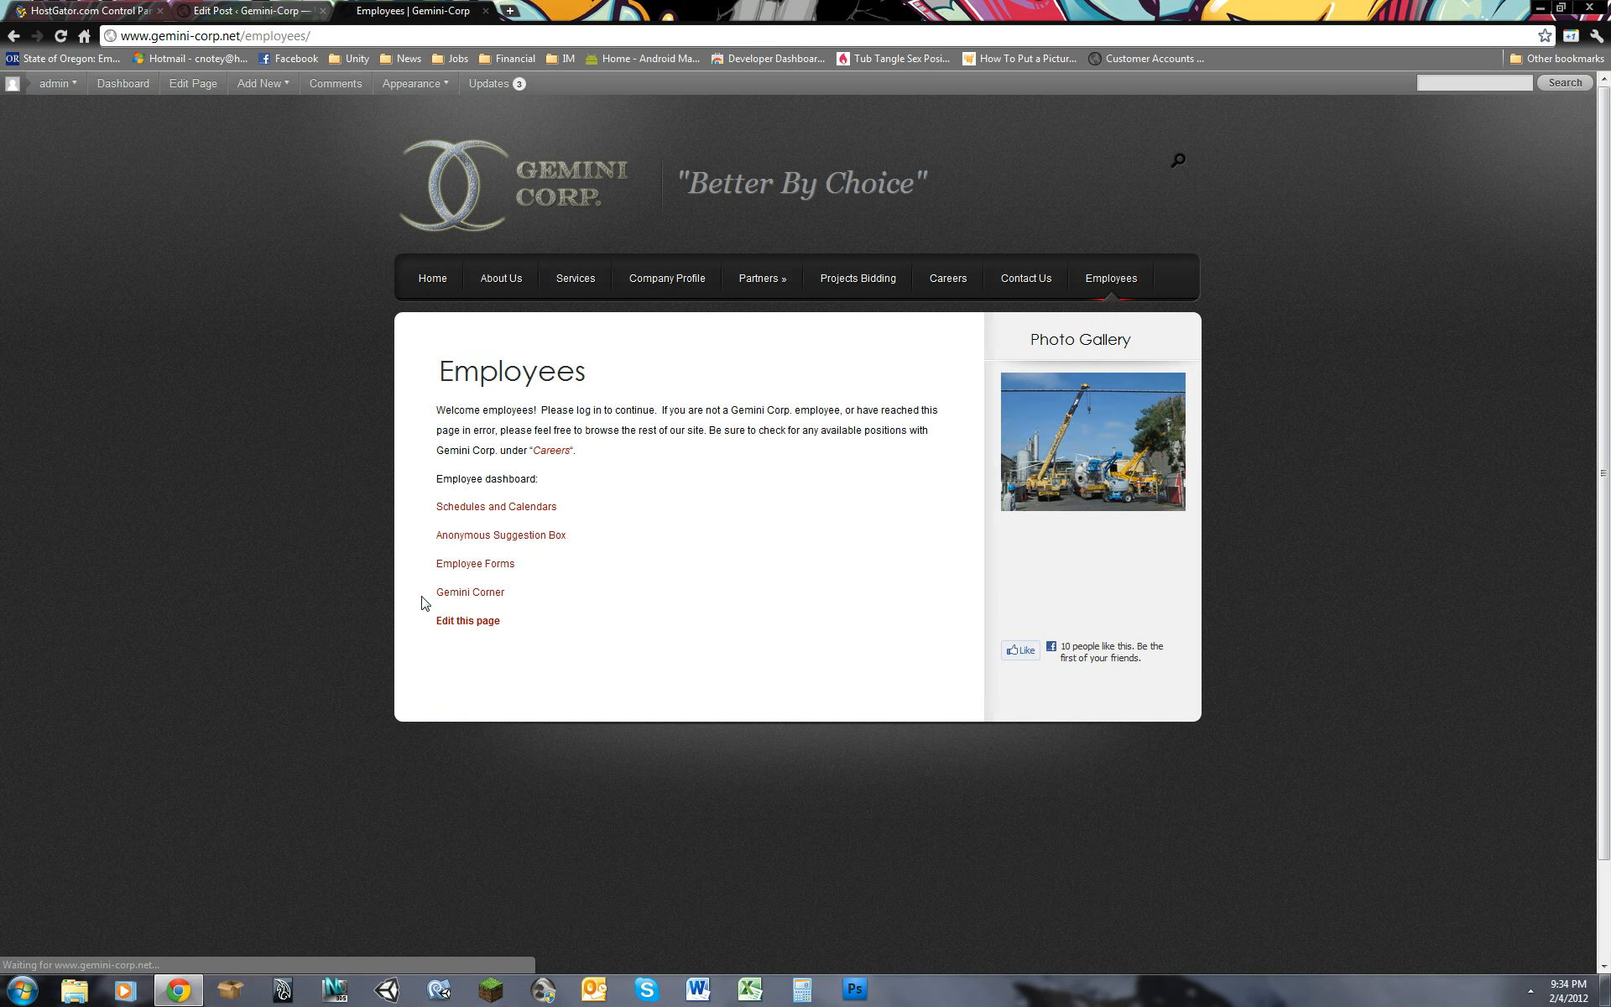
left_click(466, 594)
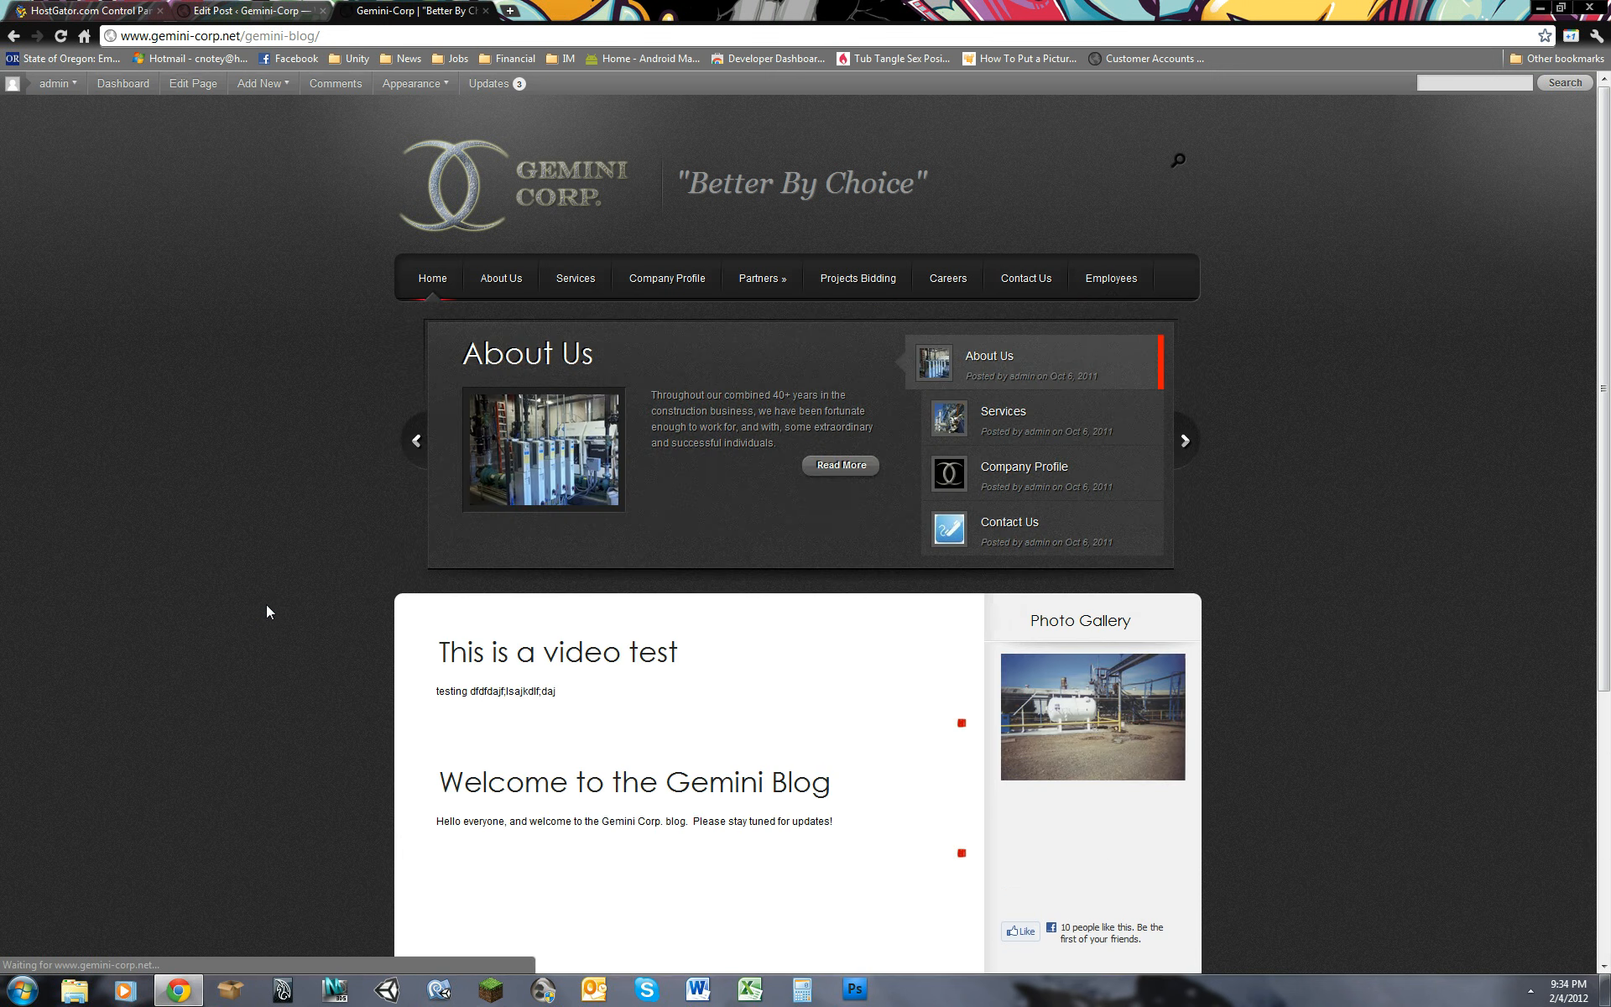
scroll(327, 628, "down", 2)
left_click(622, 493)
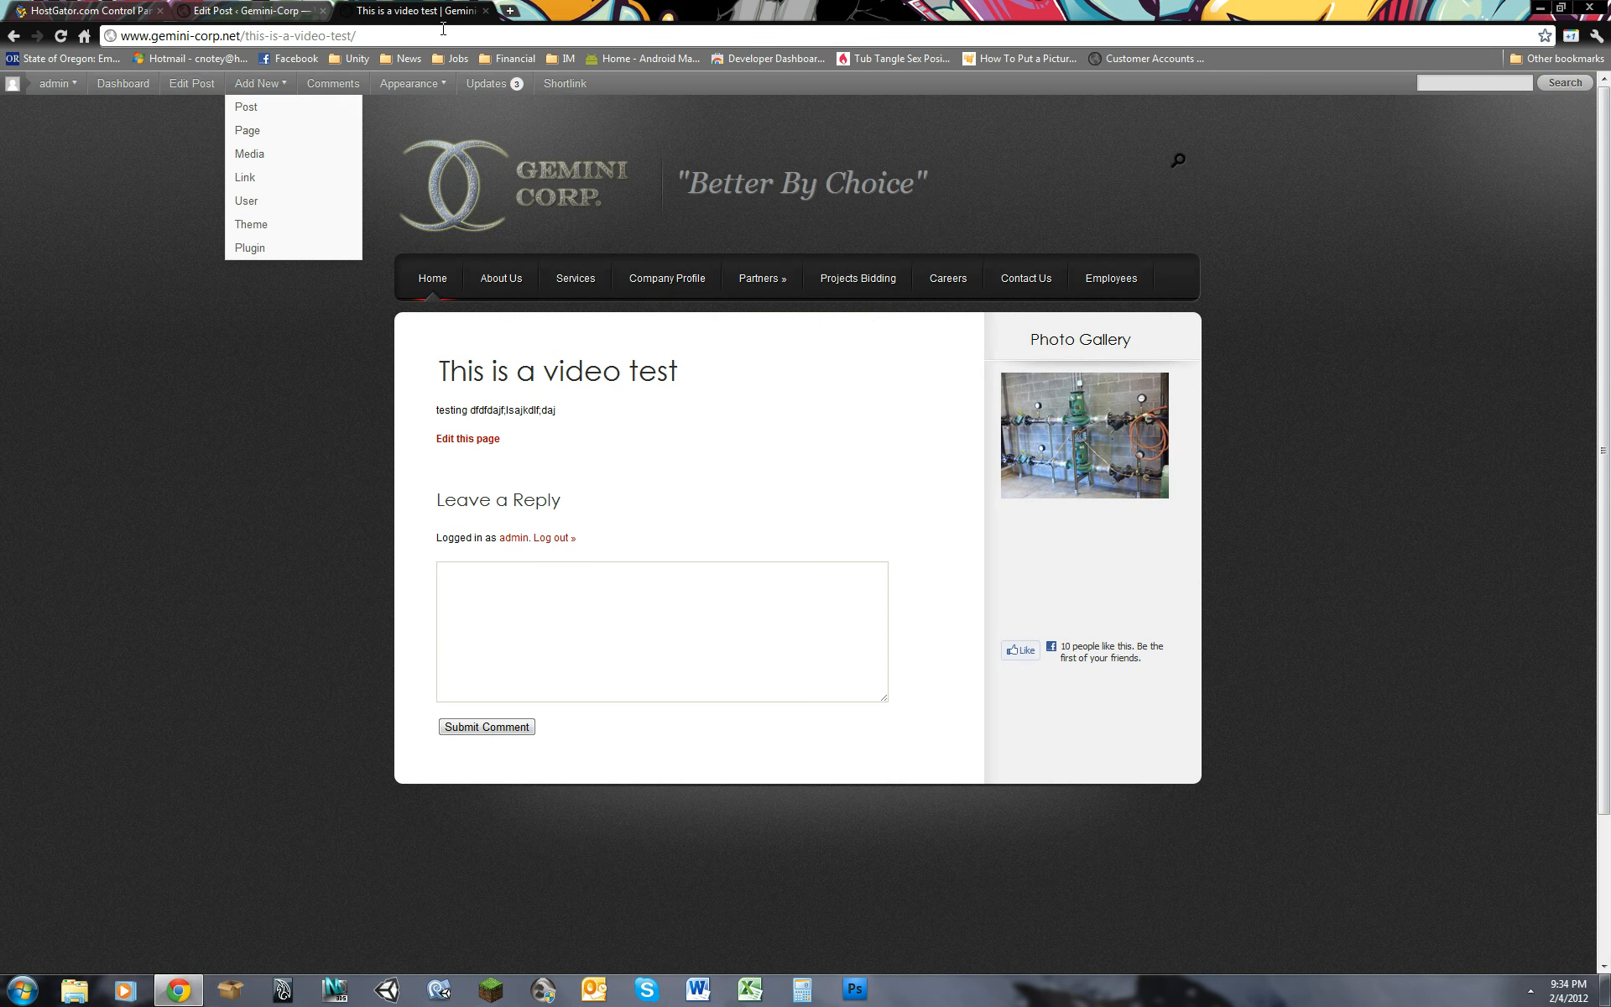
left_click(485, 10)
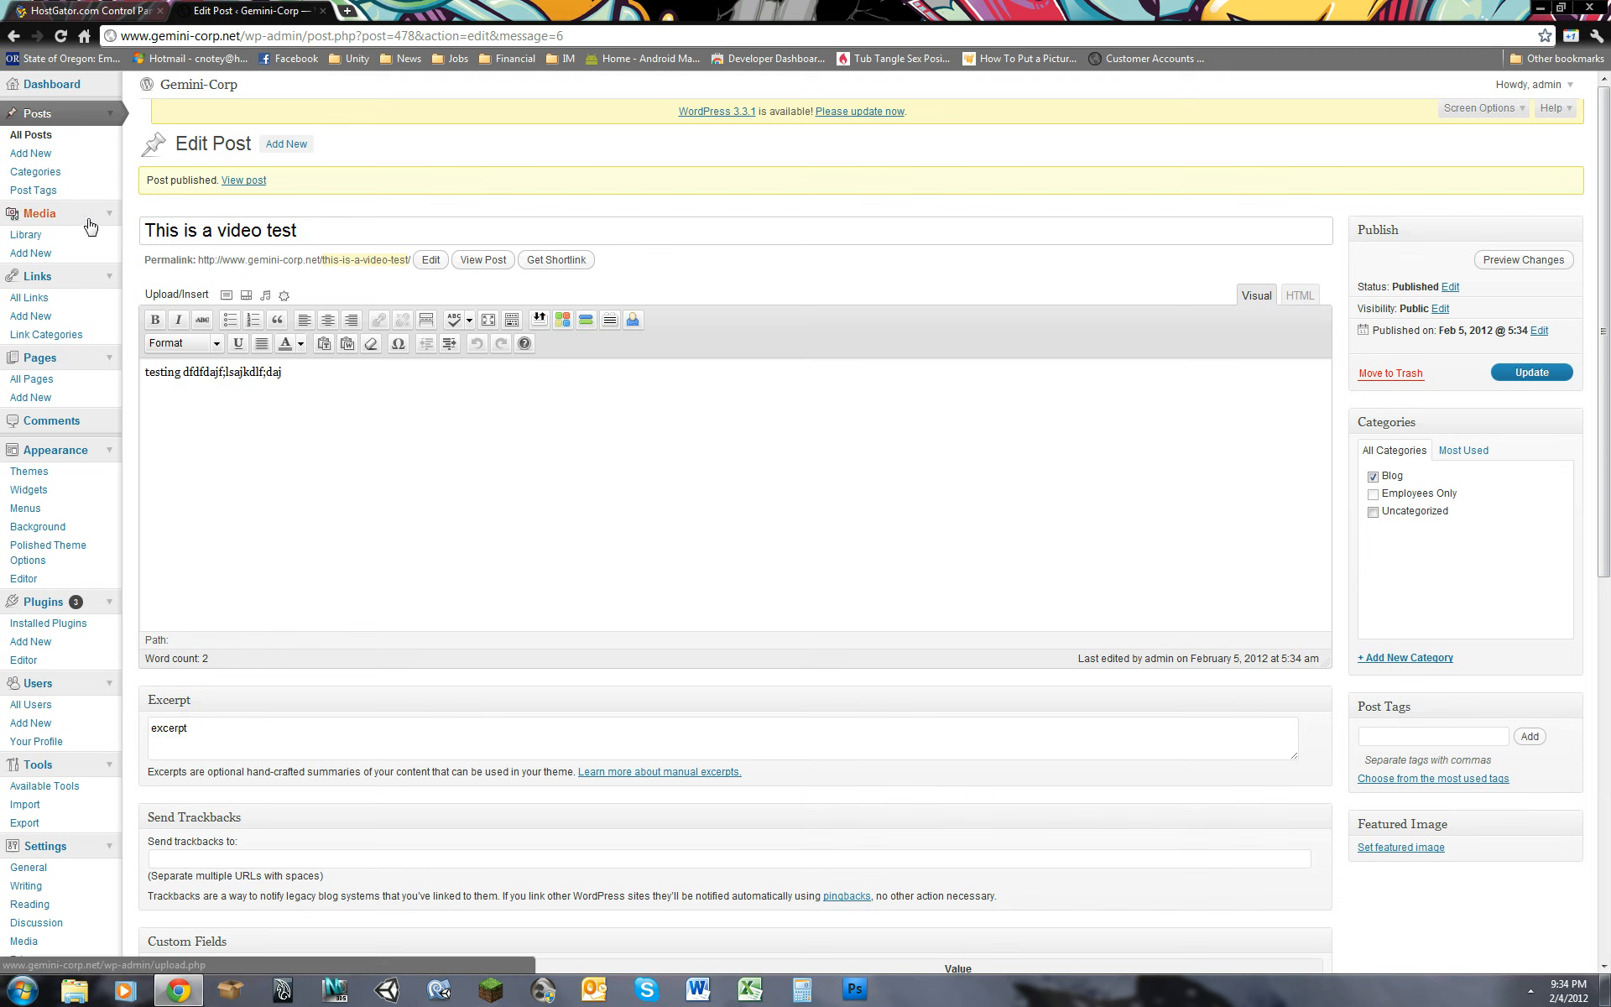
Step: Open the Media Library and look over the site's uploaded files
left_click(40, 238)
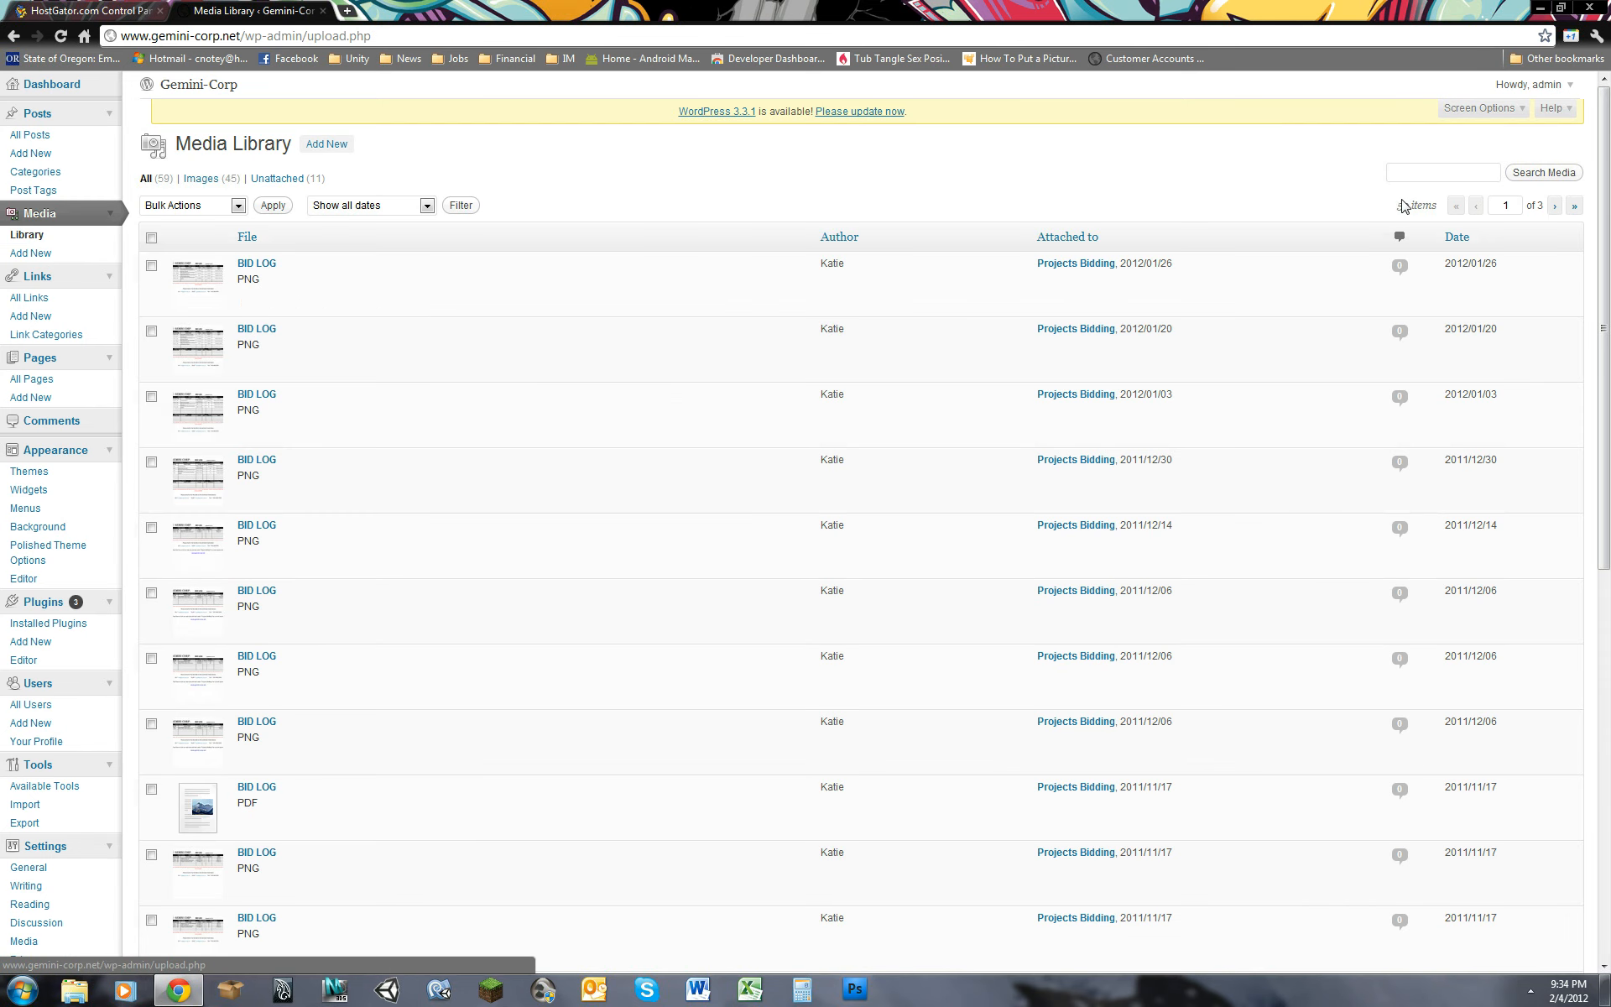
mouse_move(1605, 220)
left_mouse_down()
mouse_move(1604, 642)
mouse_move(1607, 235)
left_mouse_up()
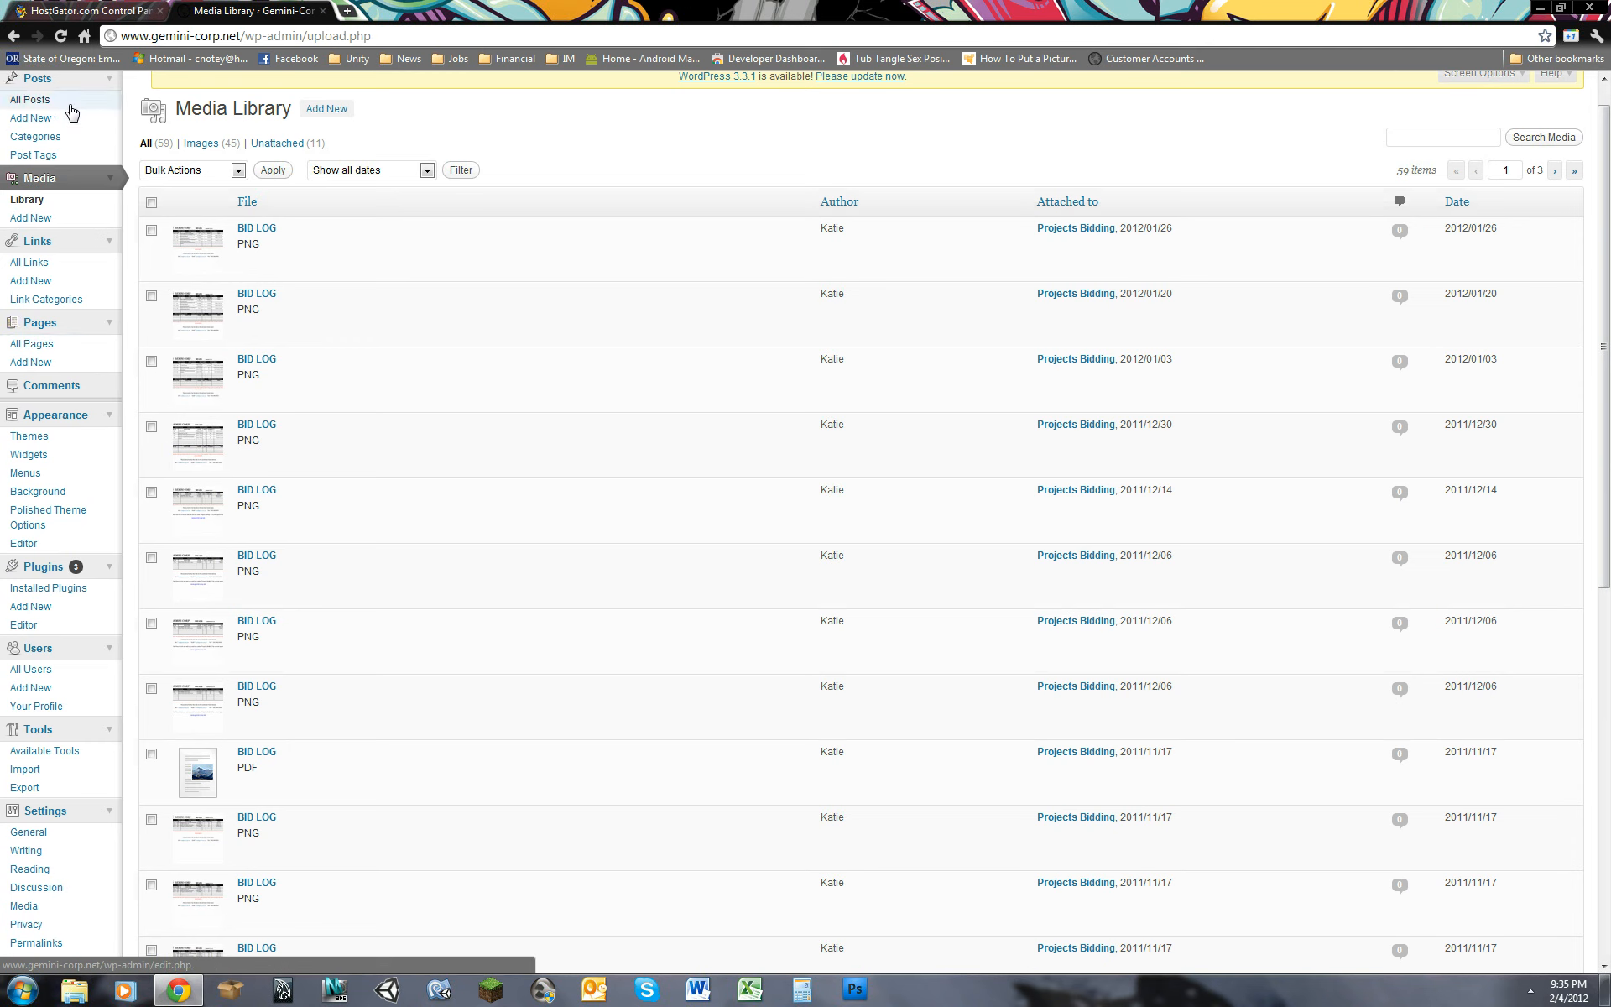
Step: Create a new page titled "test"
left_click(39, 363)
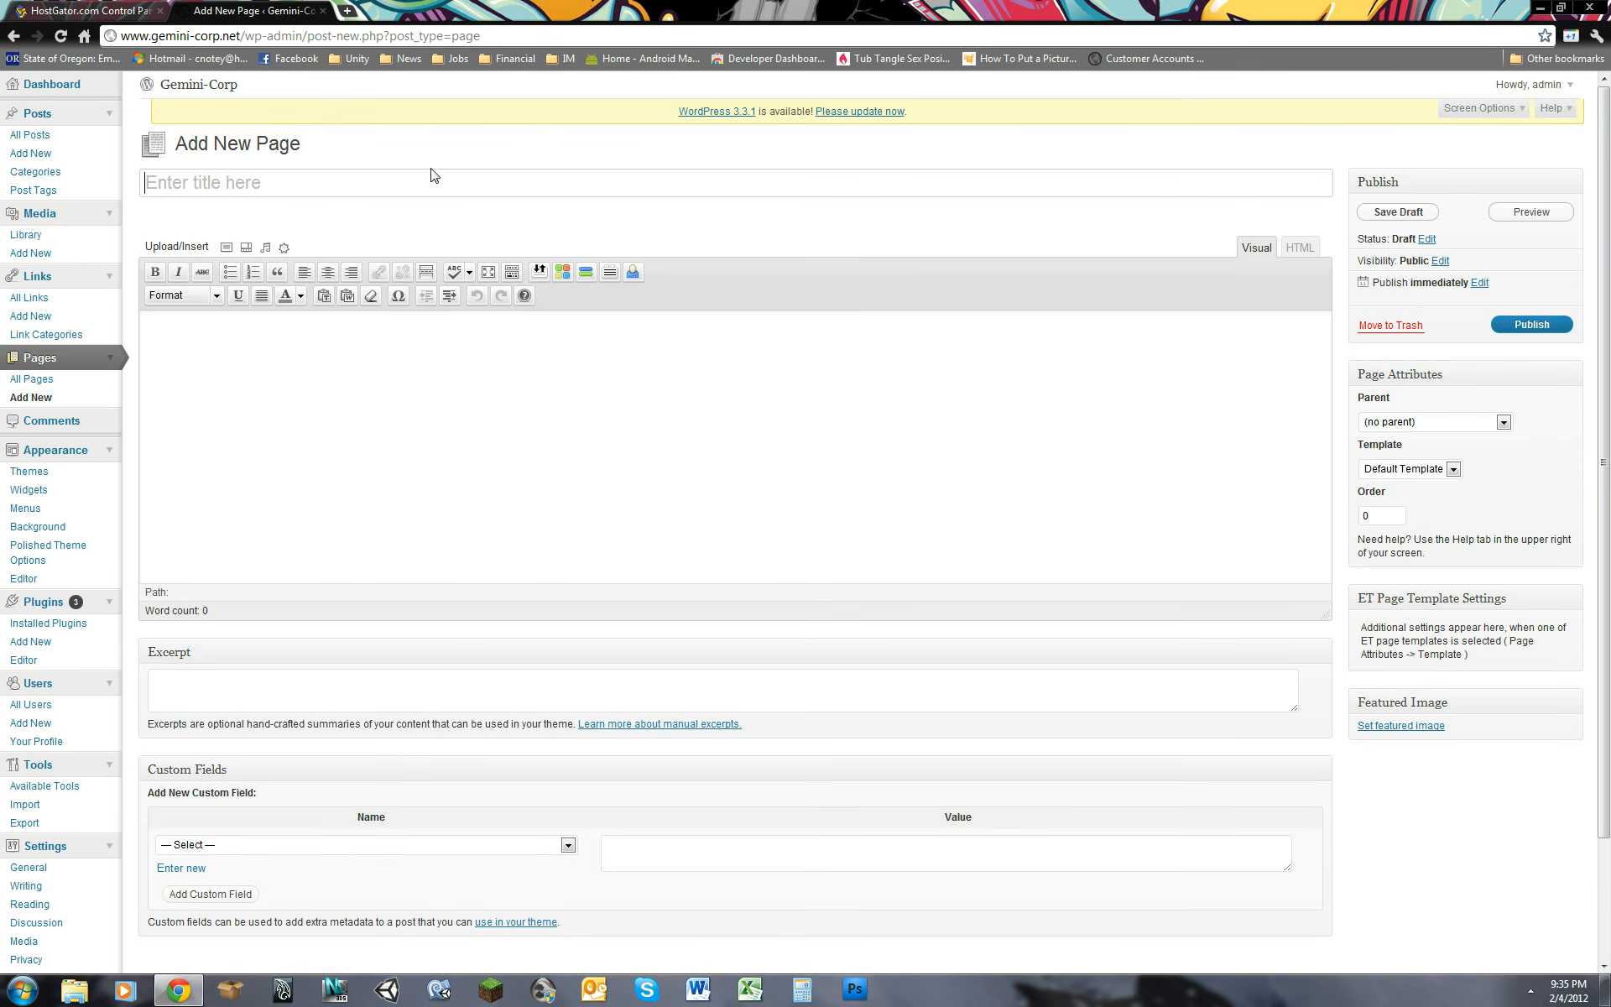
type("test")
key("Tab")
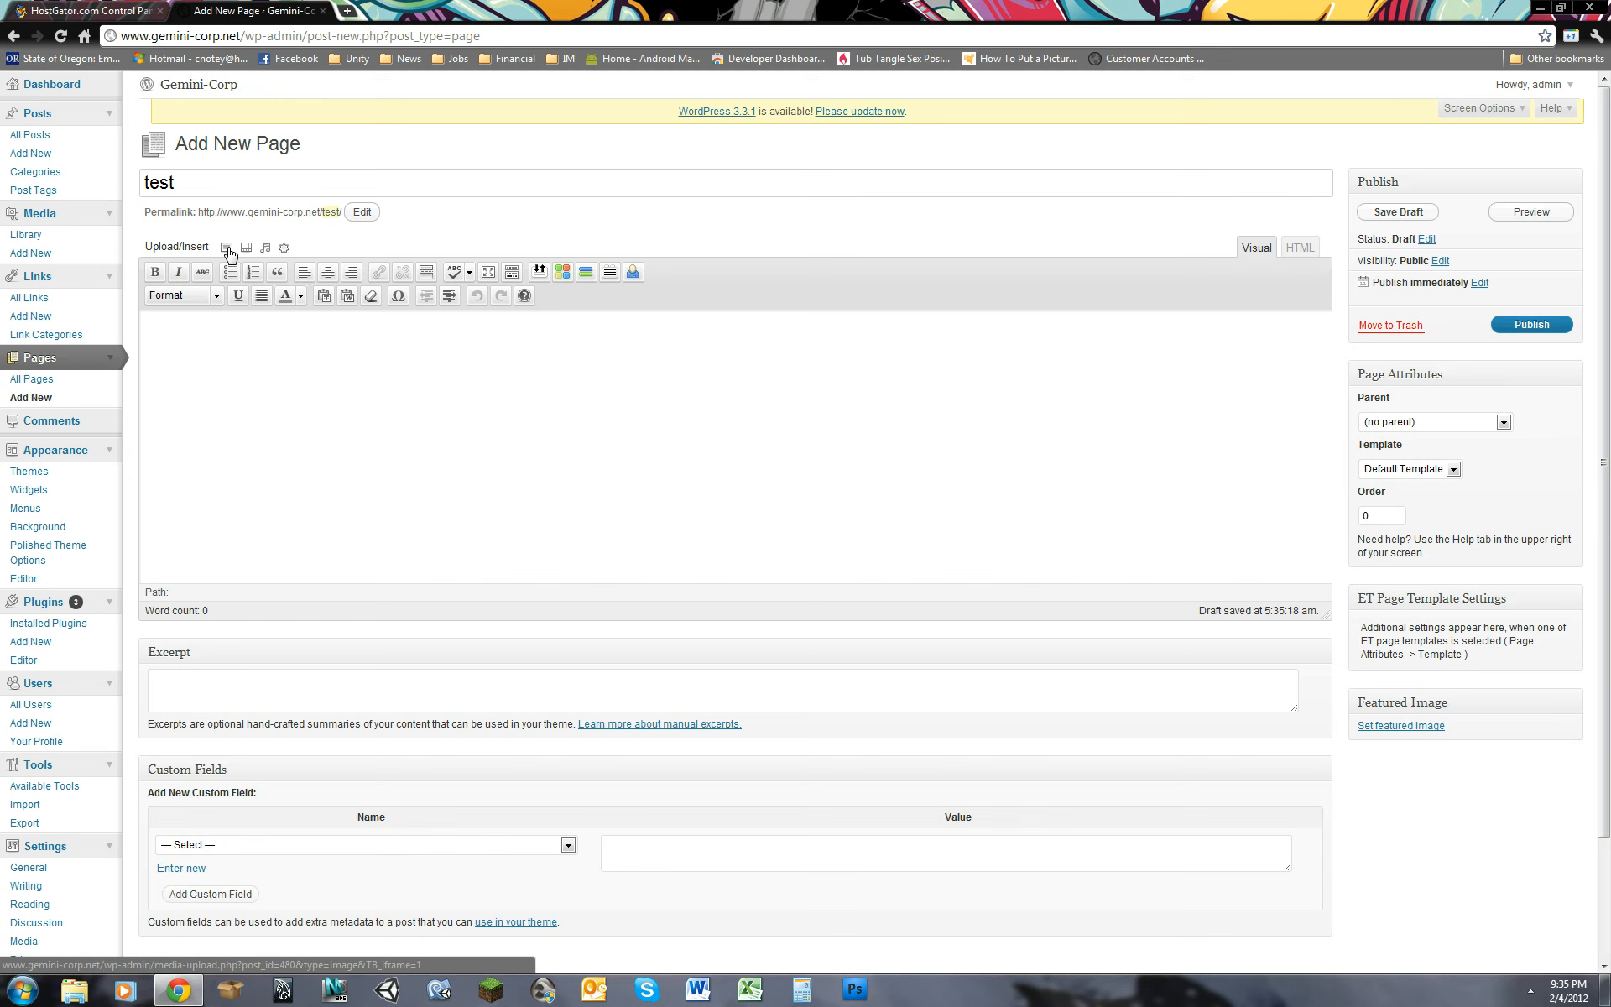
Step: Open the image uploader for the page and review its From Computer upload options
left_click(226, 248)
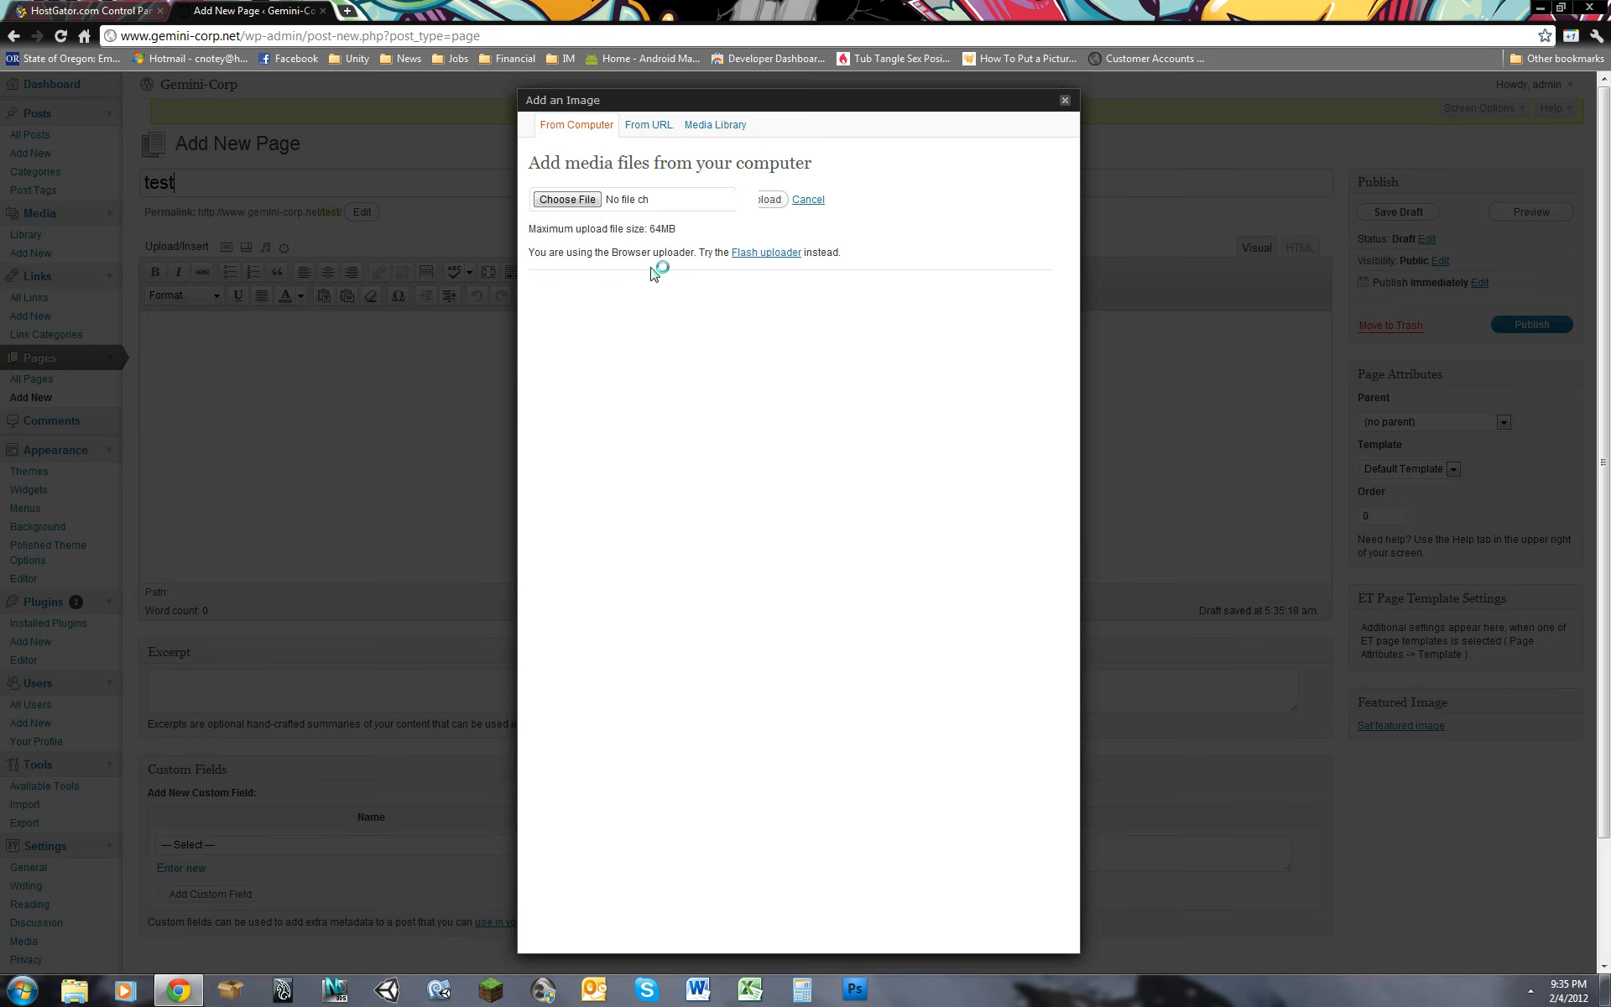
left_click_drag(528, 252, 680, 251)
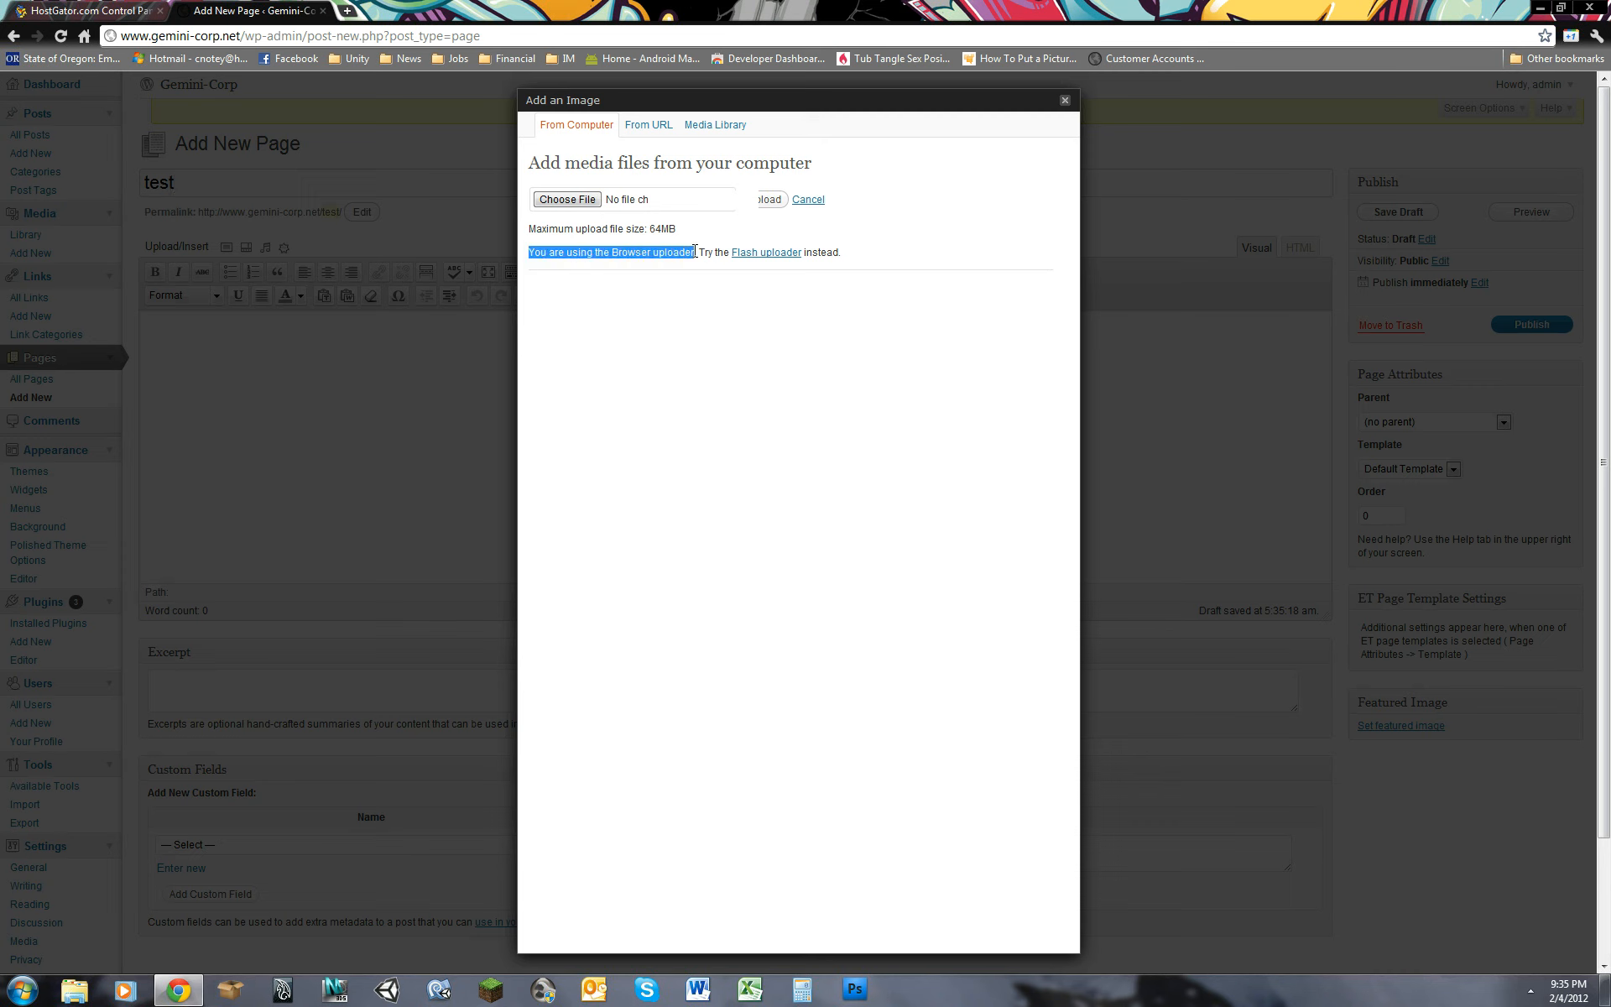
left_click(718, 309)
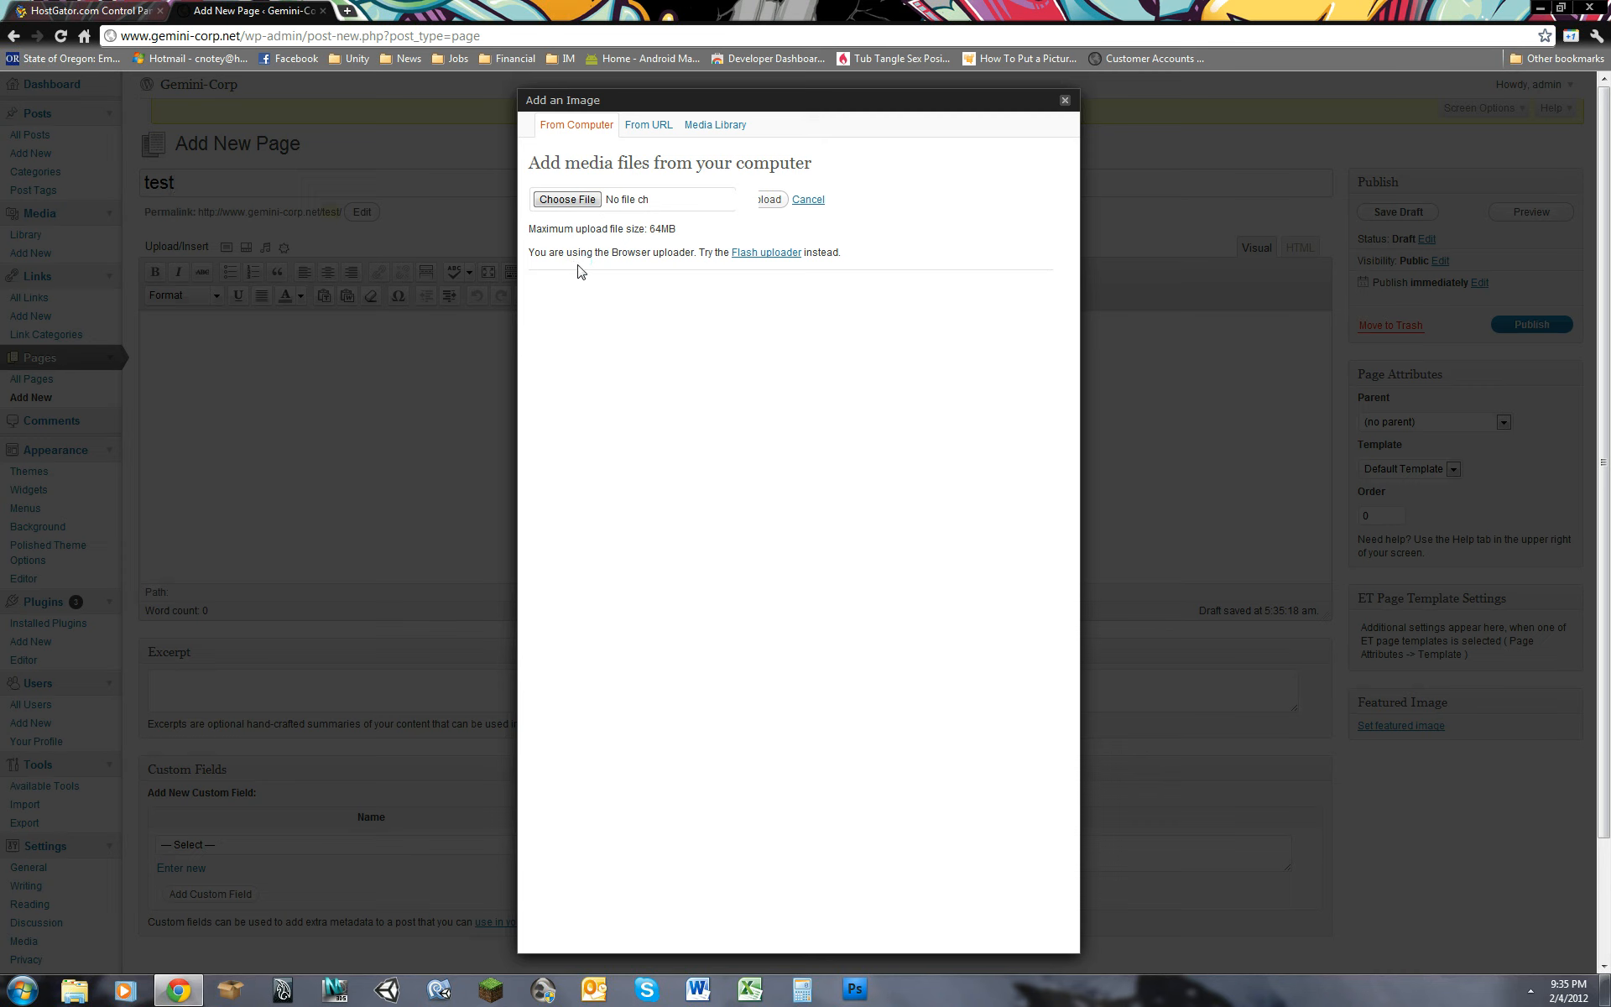
Step: Browse for an image file to upload in Pictures > NVIDIA Corporation > 3D Vision Experience > 3D Vision preview pack 1
left_click(588, 206)
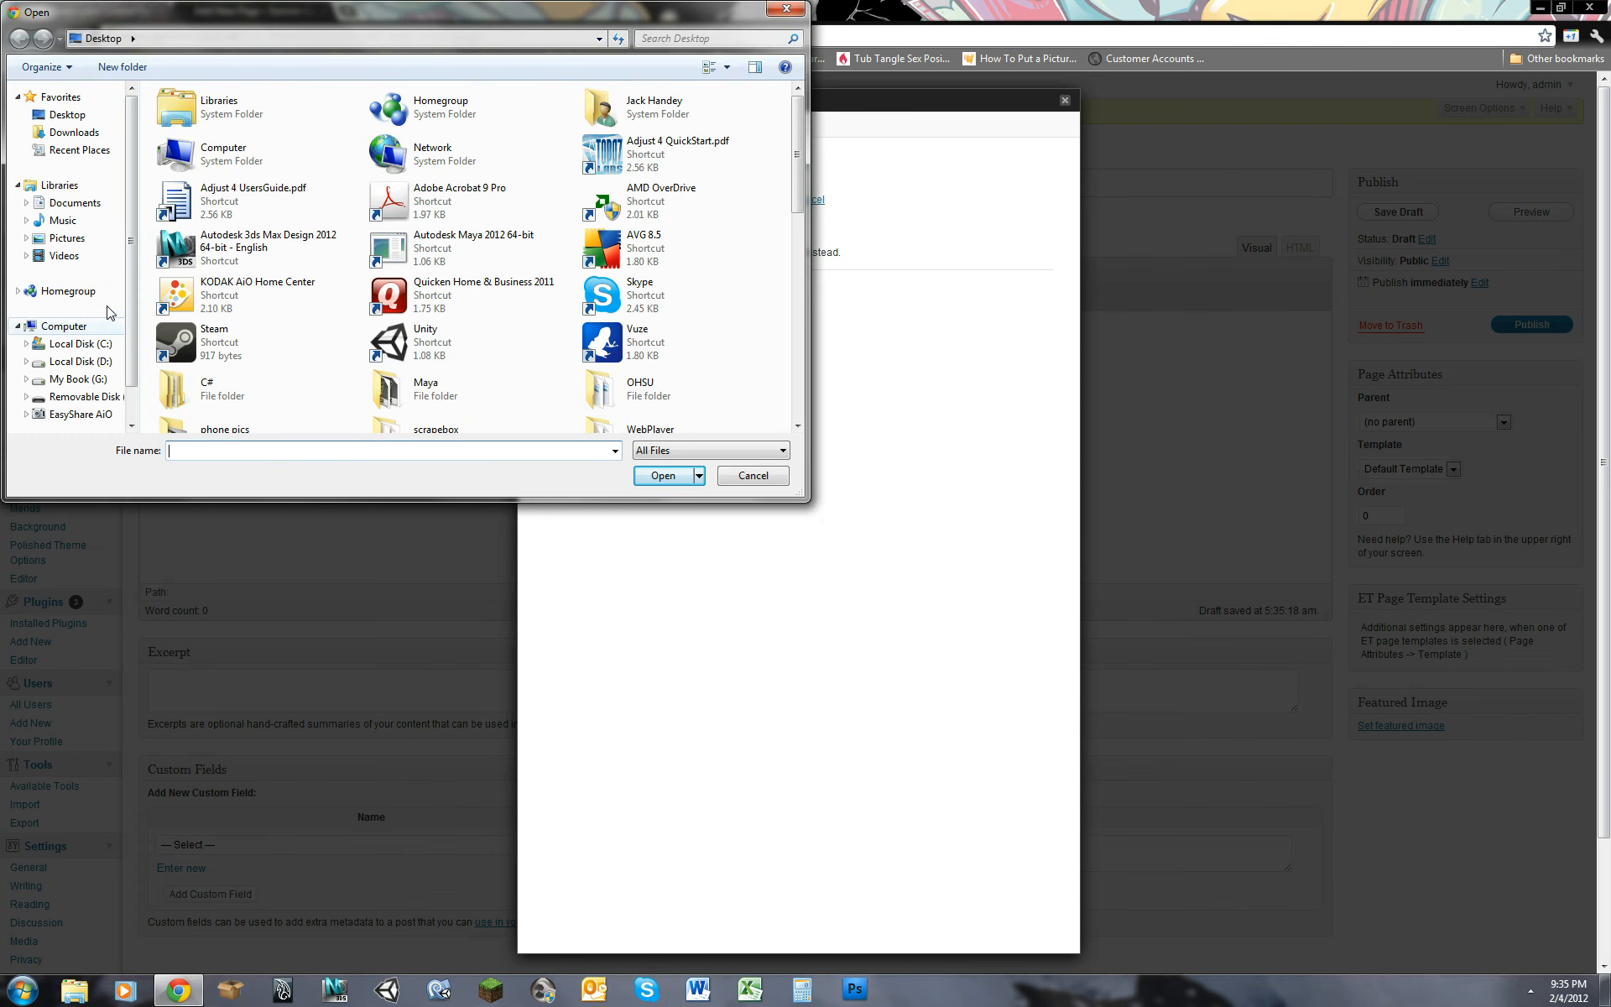
left_click(76, 239)
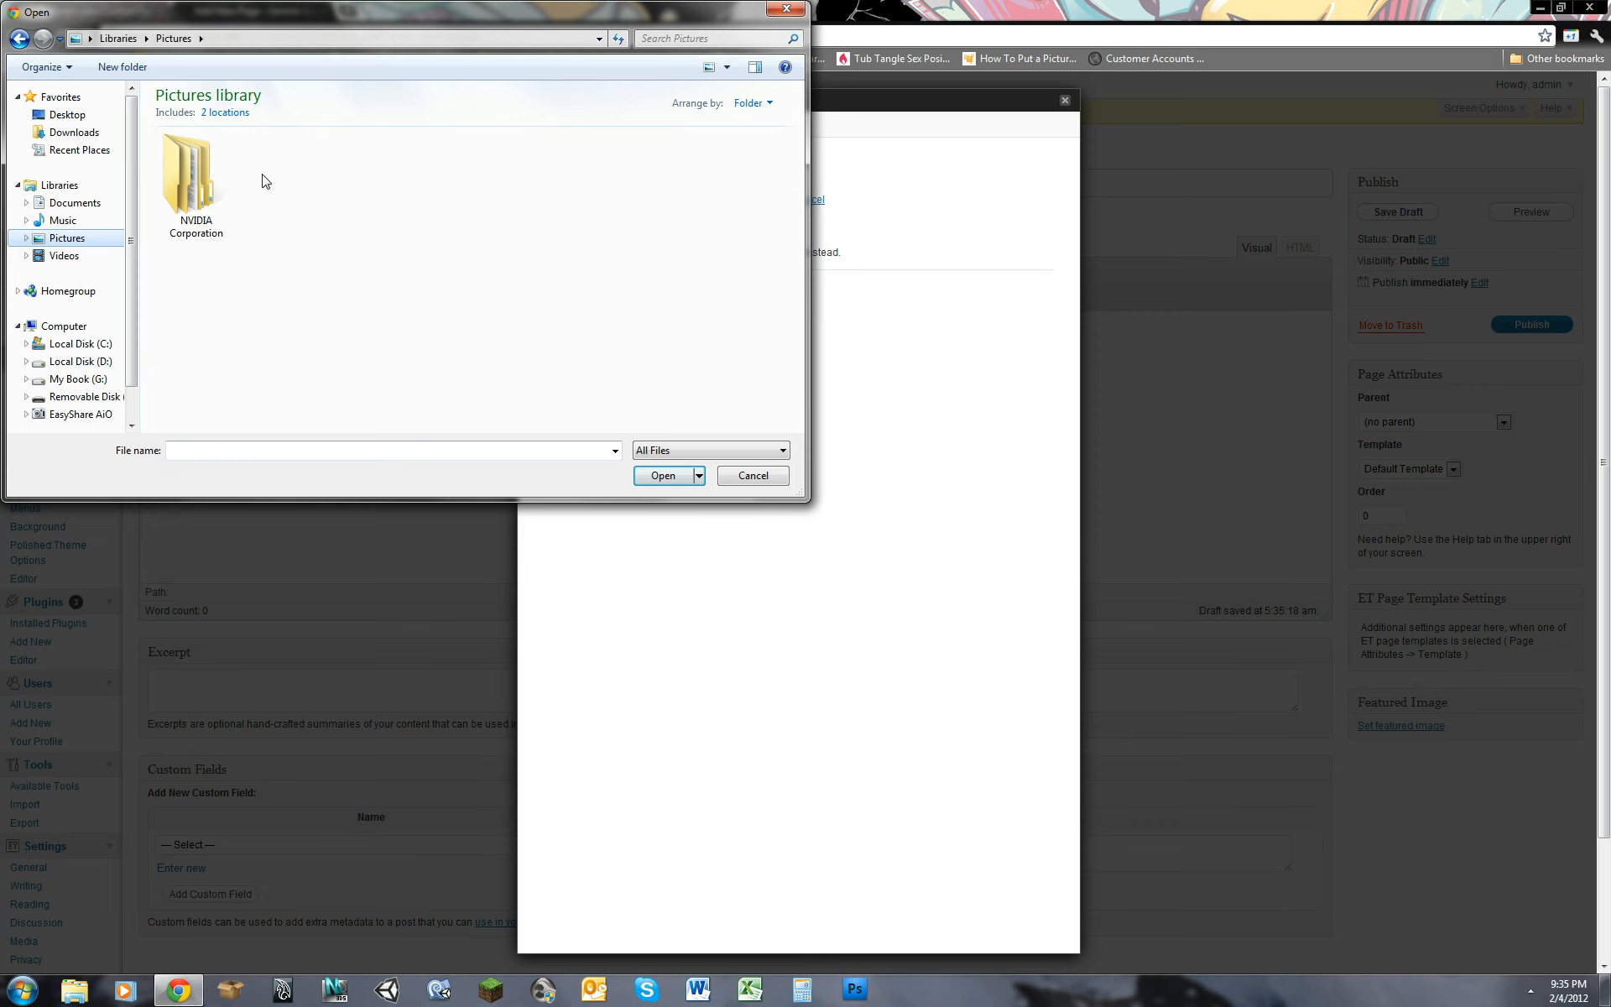
left_click(58, 184)
double_click(602, 156)
double_click(197, 189)
left_click(227, 214)
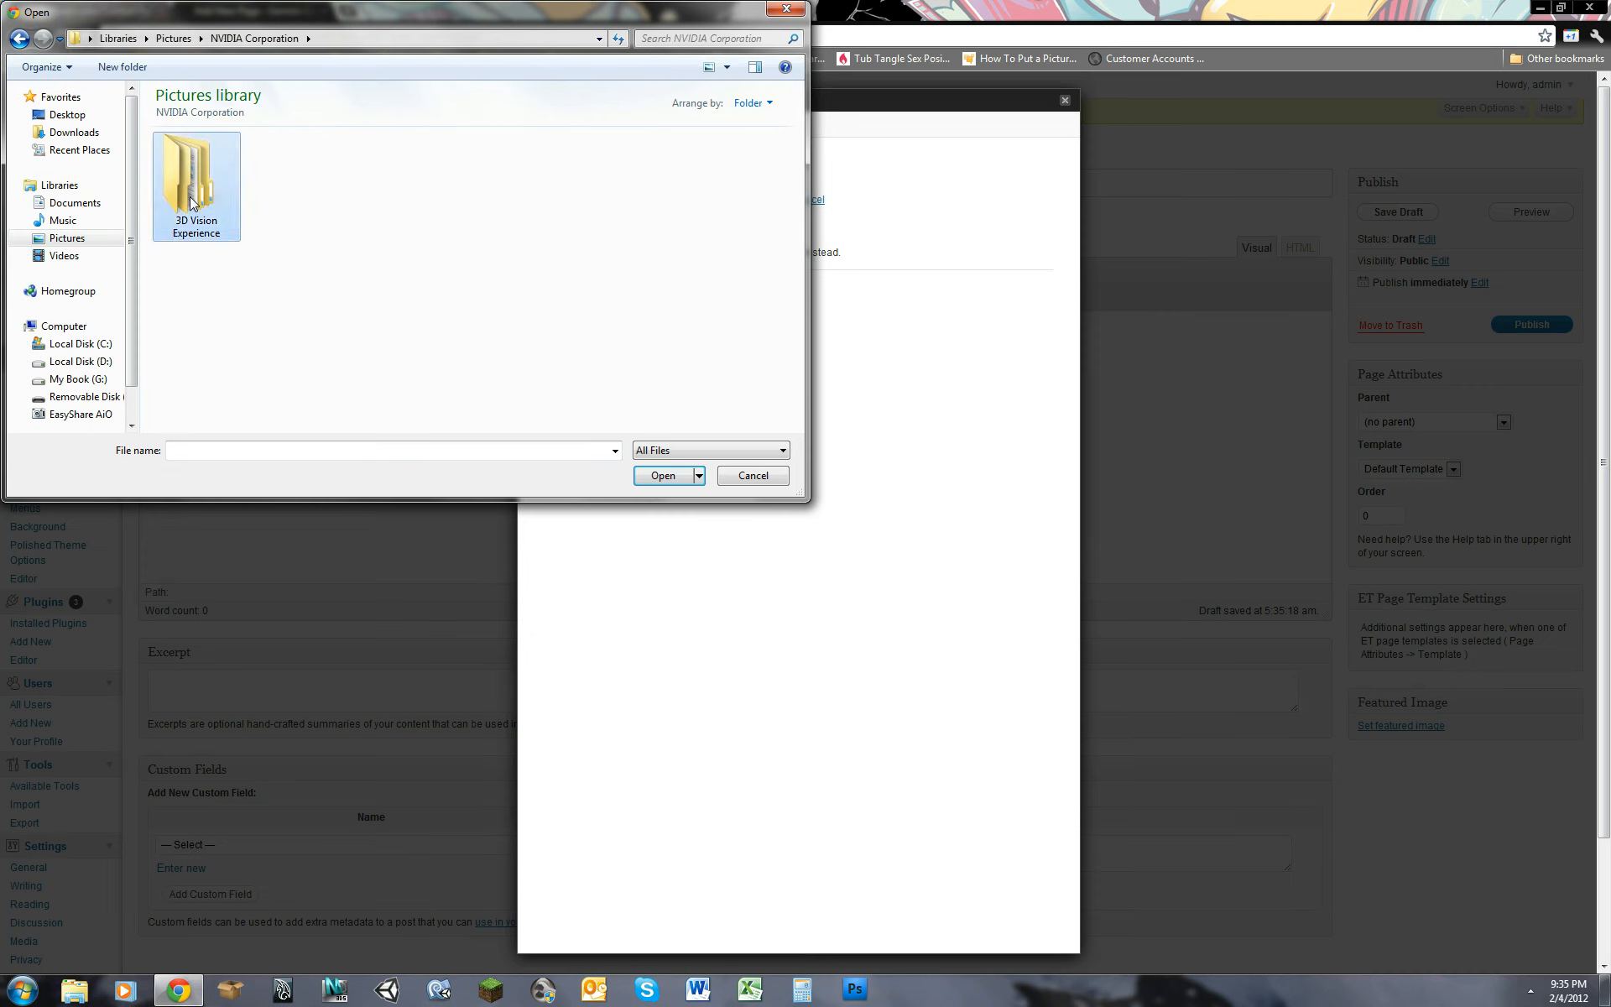
double_click(231, 231)
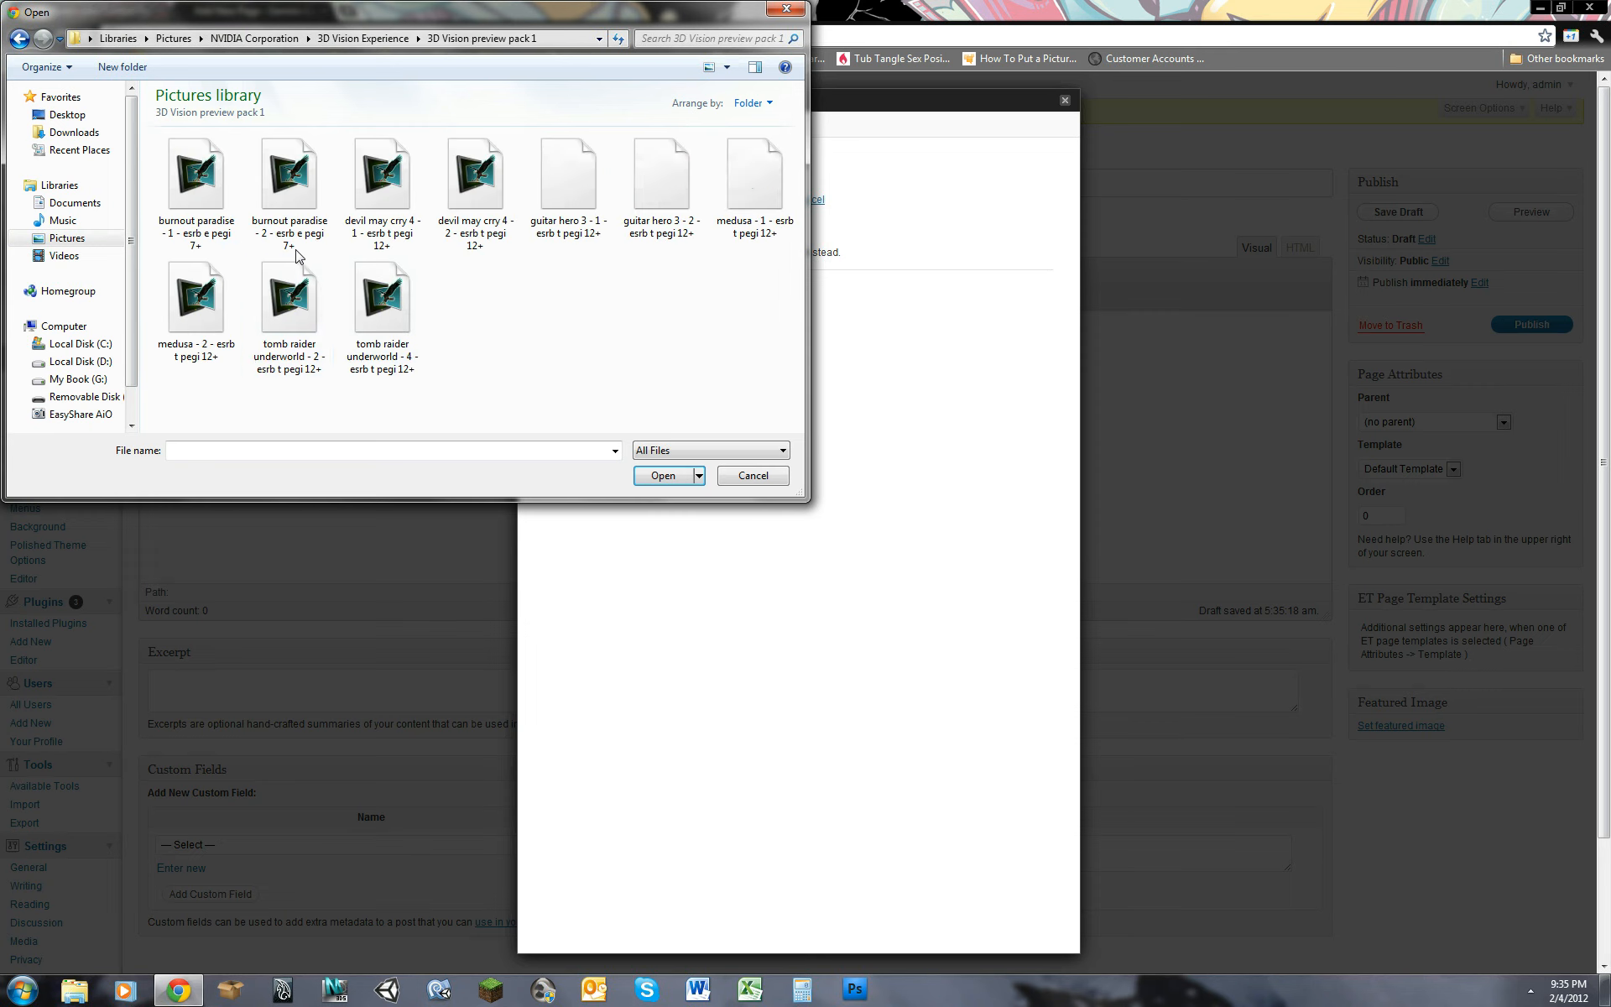